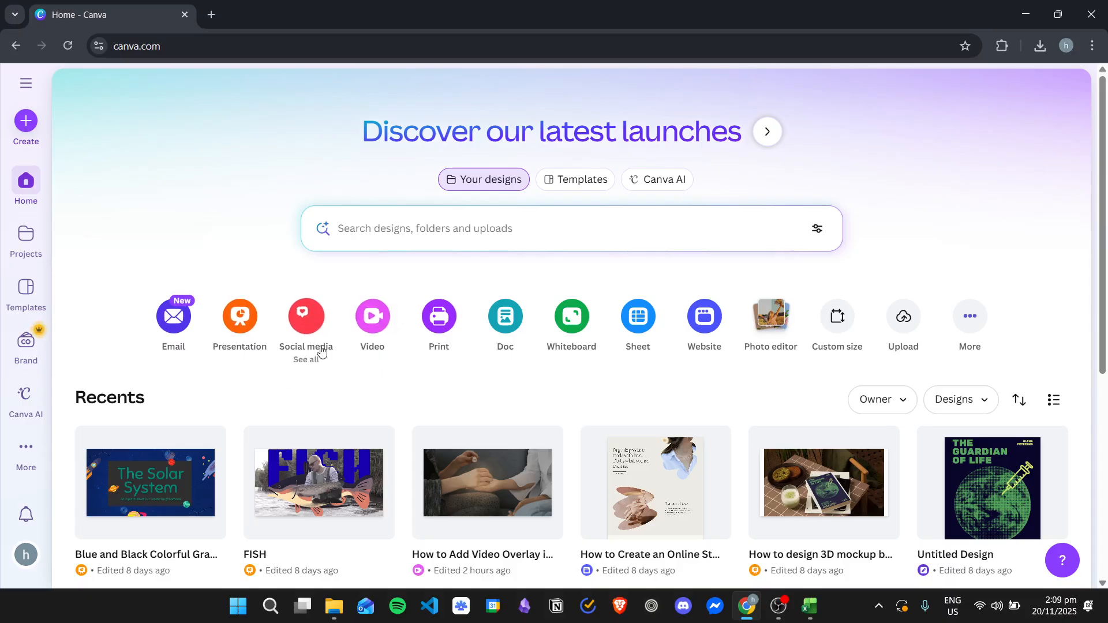
Step: Create a blank 1080 × 1080 px Facebook Video design from the video formats
click(376, 326)
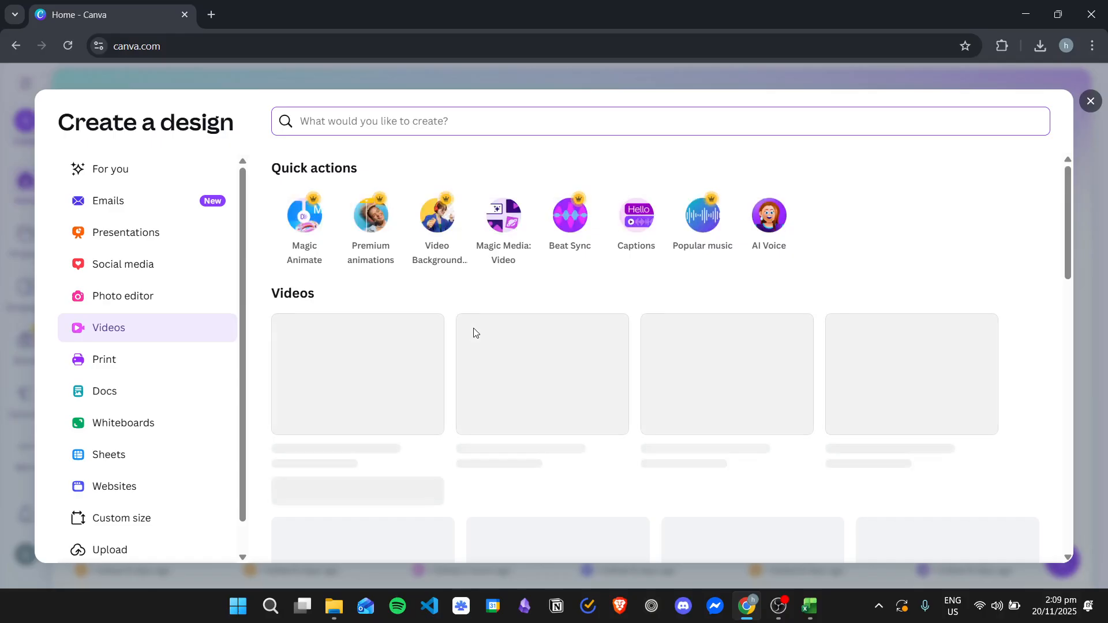
scroll(577, 334, down, 1)
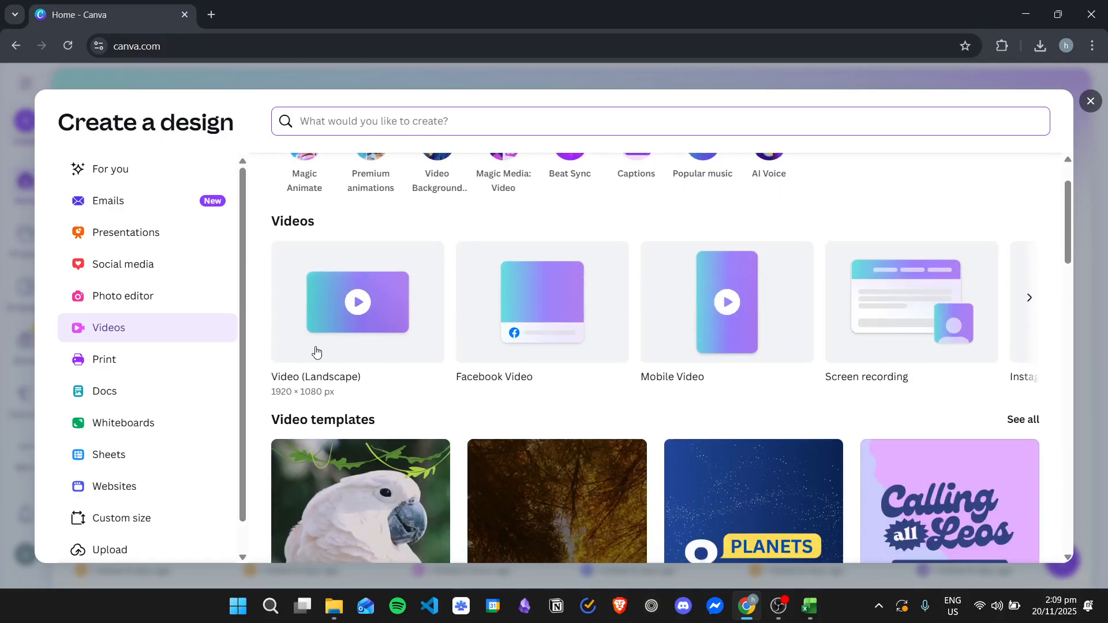
scroll(490, 363, up, 1)
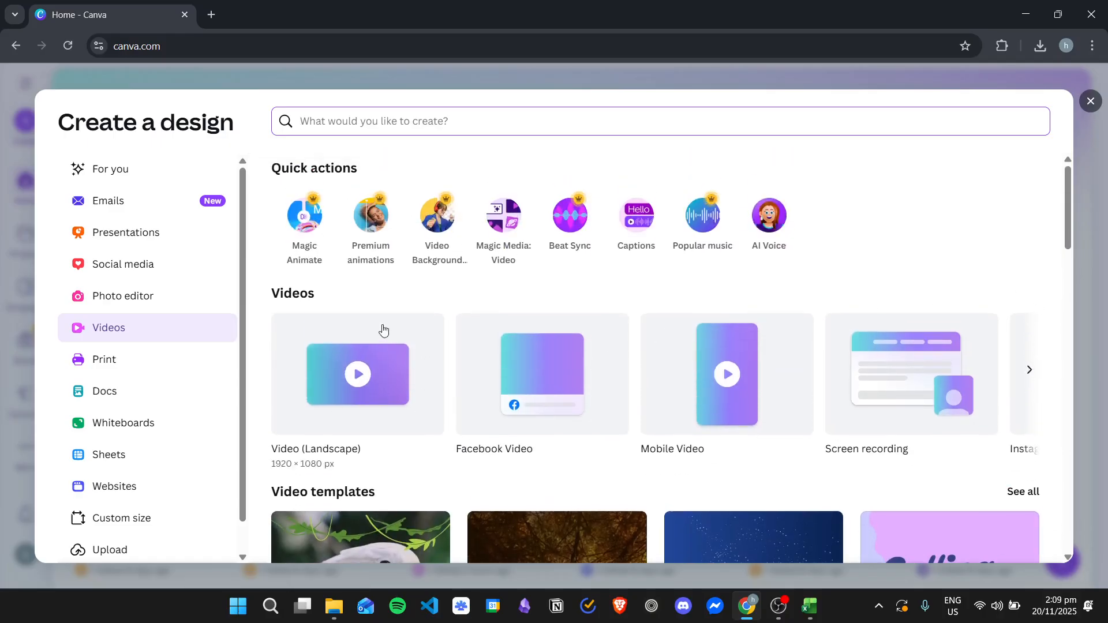
click(1026, 371)
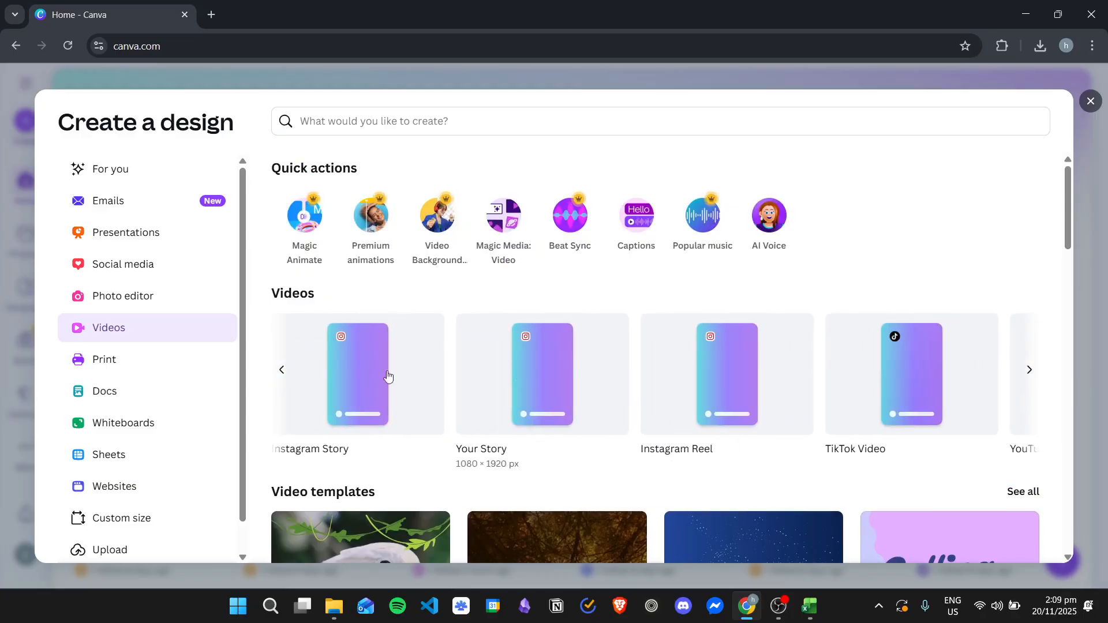
click(282, 370)
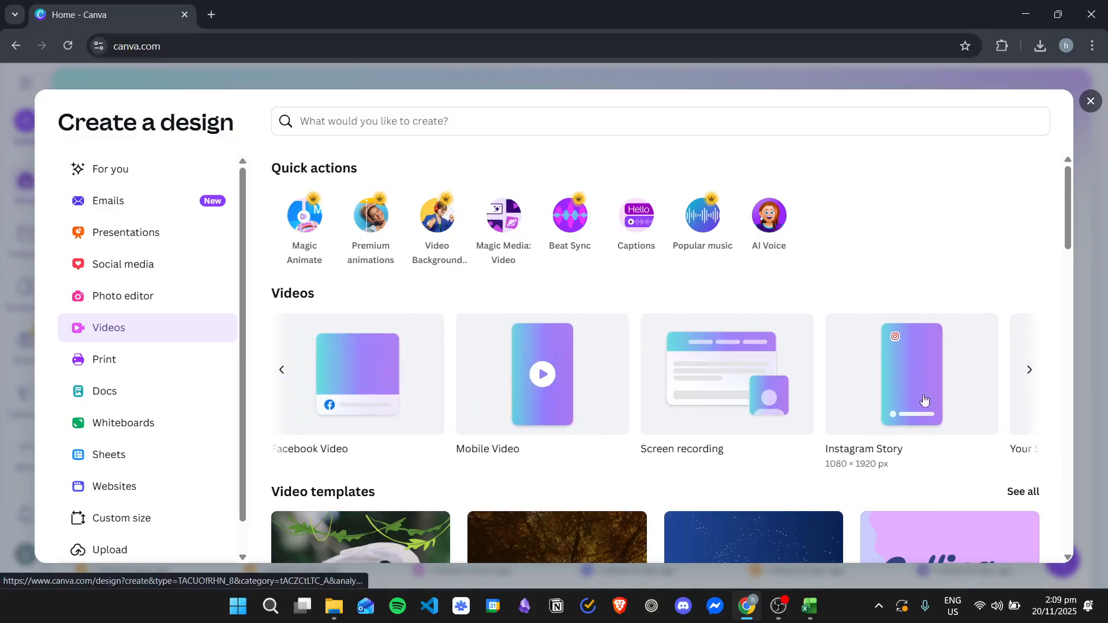
click(281, 370)
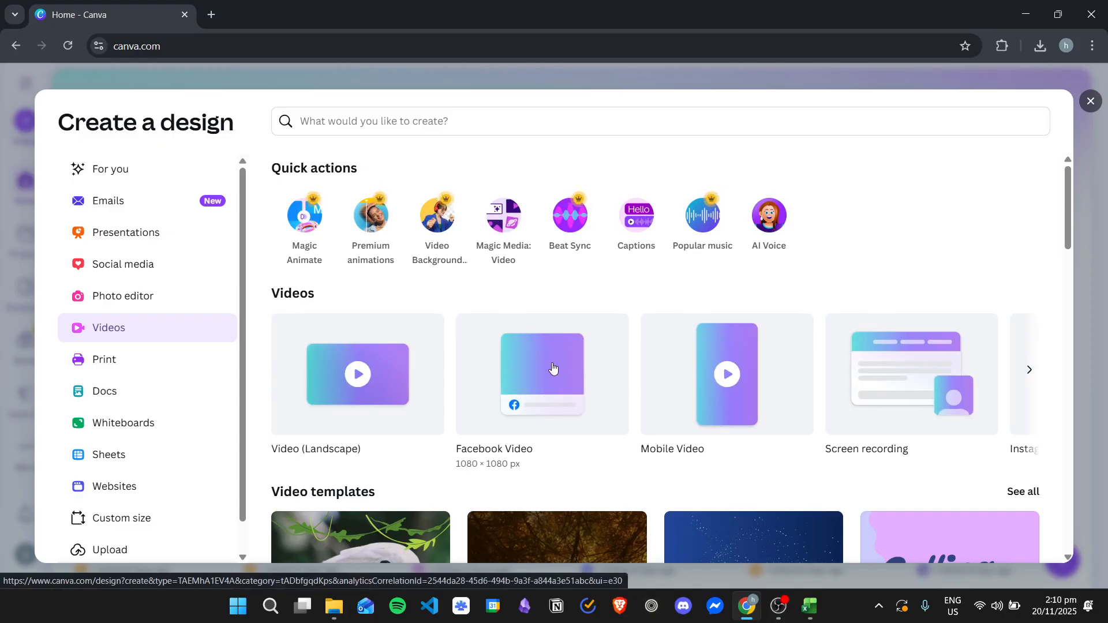
click(558, 376)
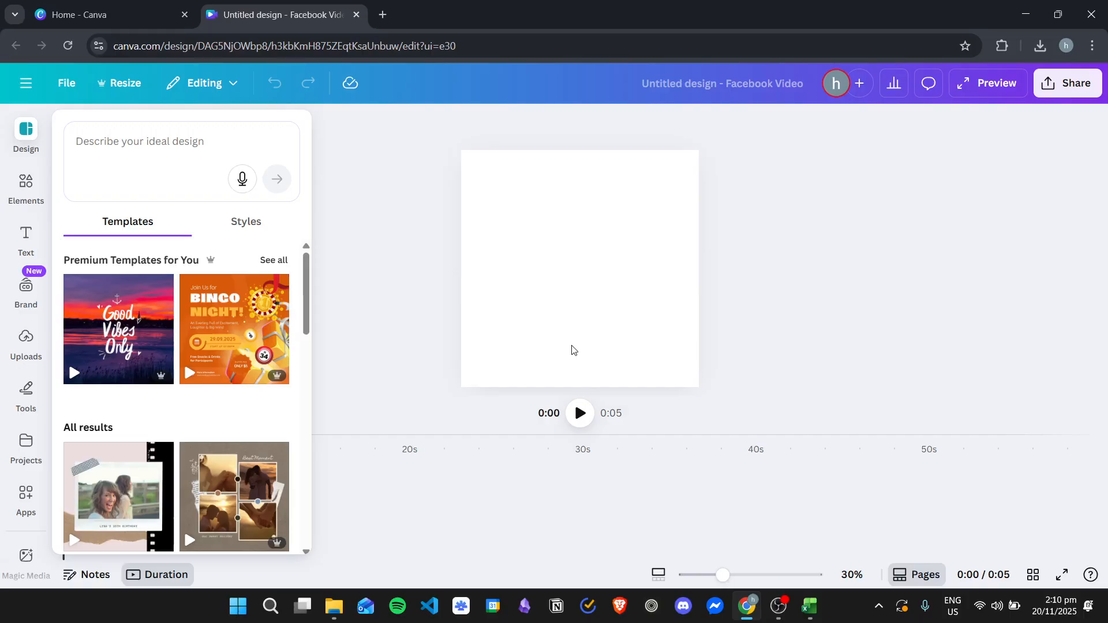
click(424, 231)
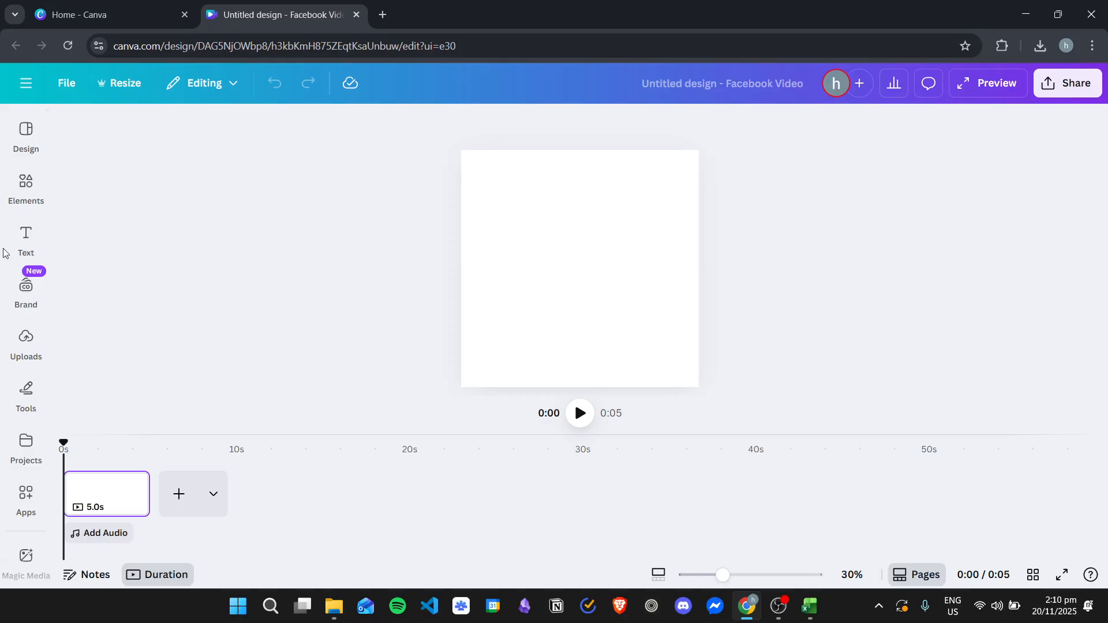
Step: Add a heading to the page and replace its text with "SCROLLING ANIMATION –"
click(23, 242)
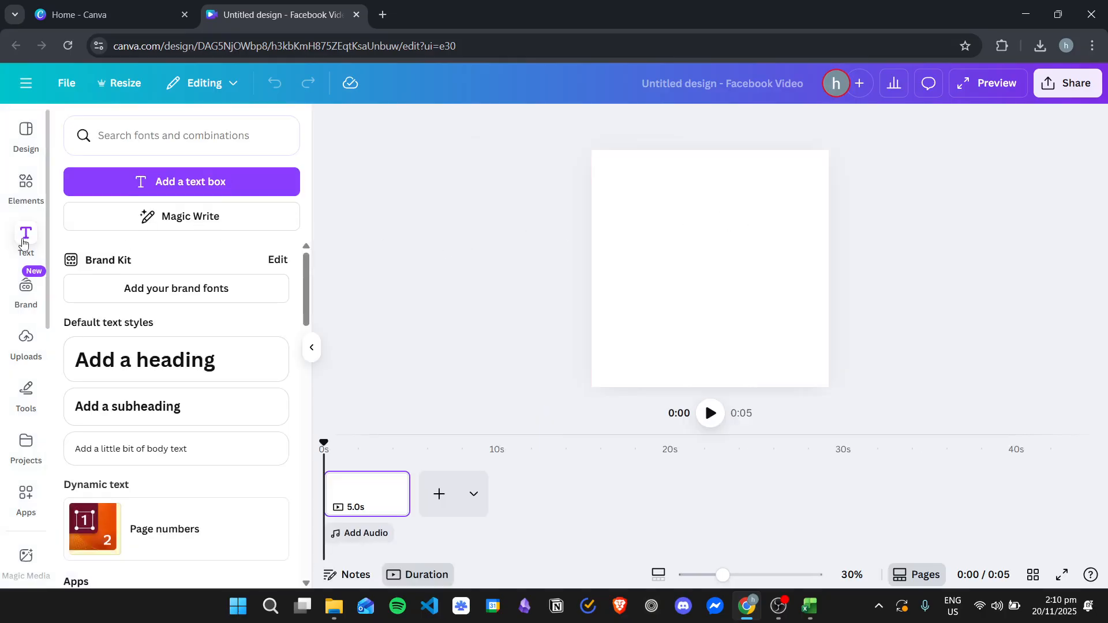
click(144, 375)
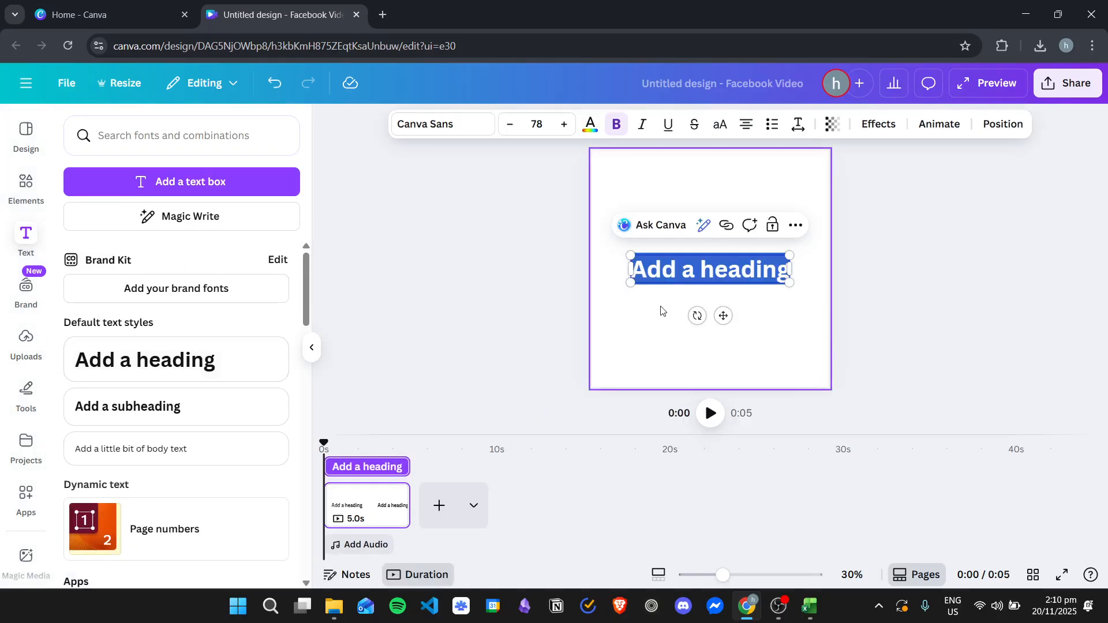
click(646, 306)
click(731, 266)
click(731, 266)
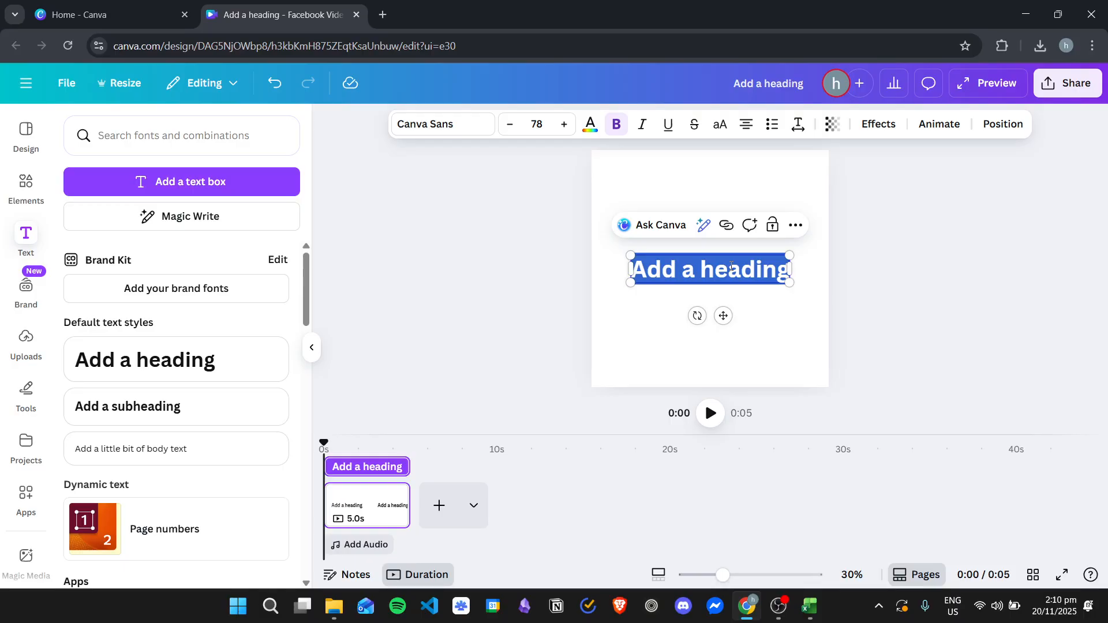
text(S)
key(BackSpace)
text(SCO)
key(BackSpace)
text(ROLLING ANIMATION -)
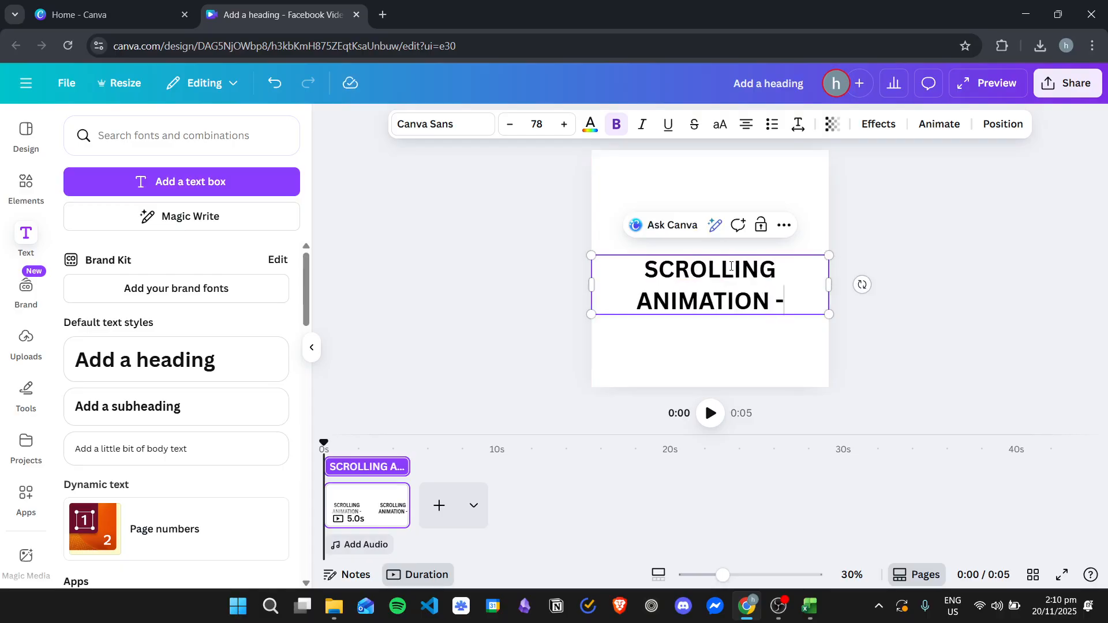
text(-)
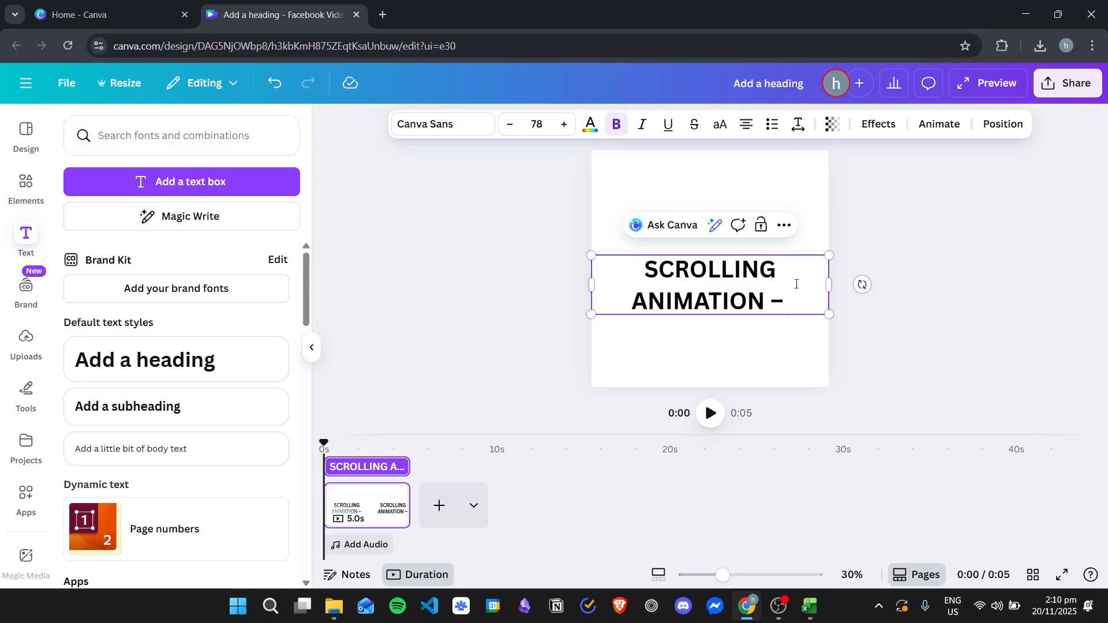
Step: Set the font size of the whole heading text to 36
drag(815, 307, 628, 270)
key(ctrl+c)
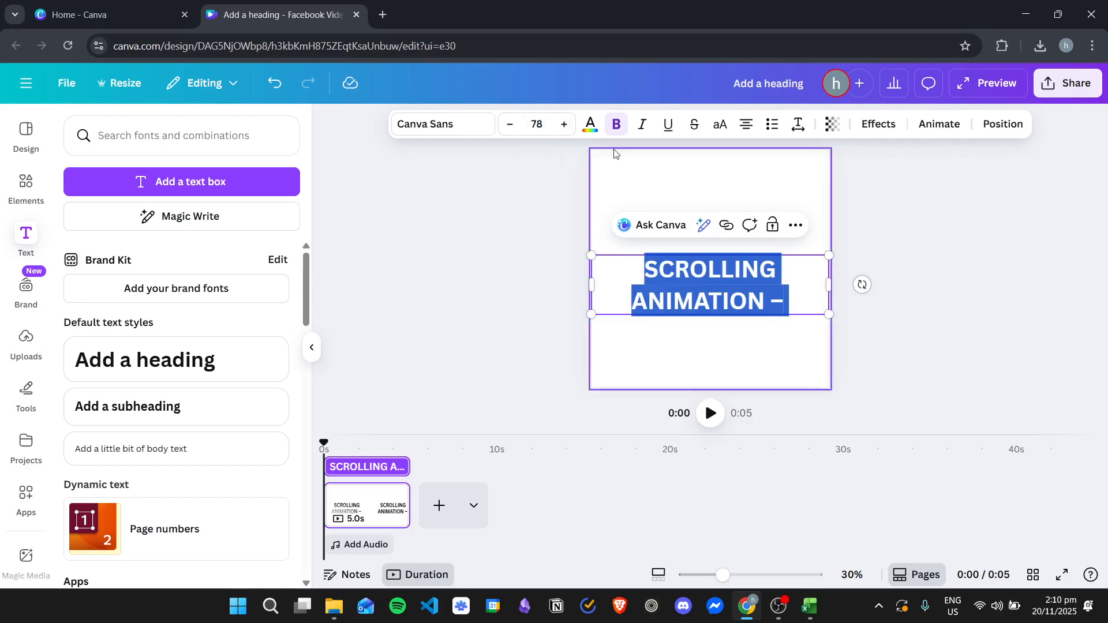
click(537, 124)
scroll(538, 327, down, 3)
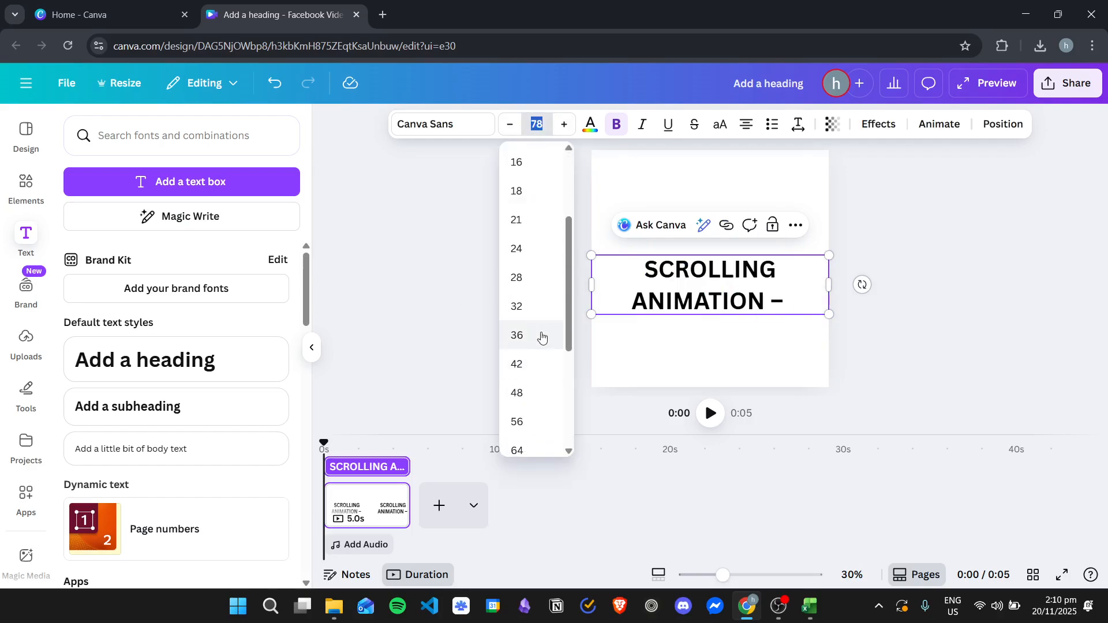
click(533, 336)
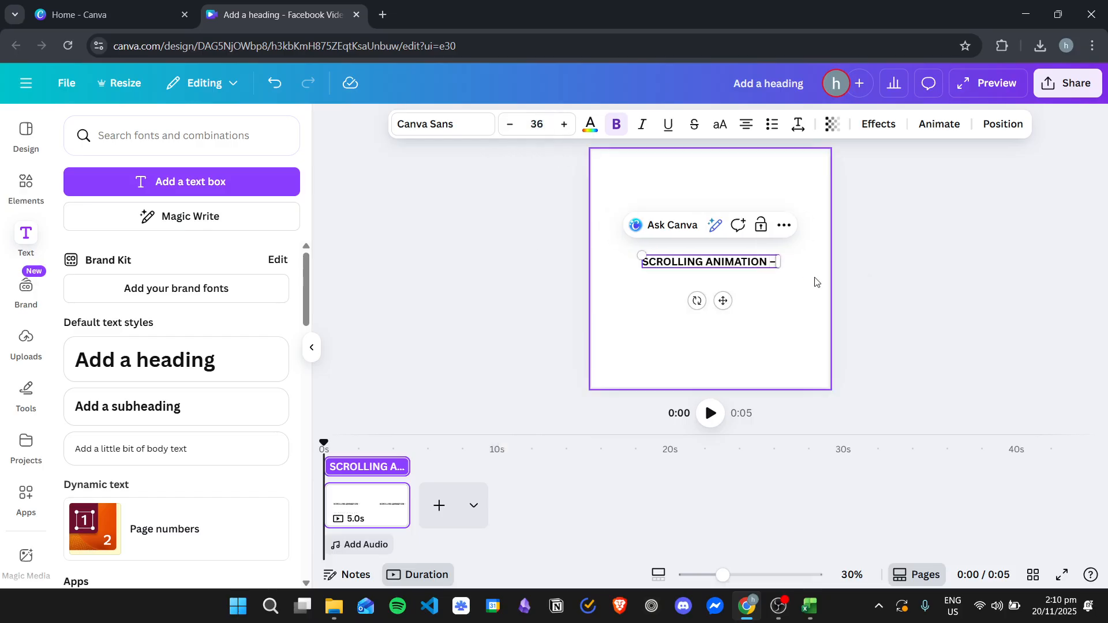
Step: Paste the phrase "SCROLLING ANIMATION –" repeatedly into the heading until it appears six times
key(ctrl+v)
key(ctrl+v)
key(ctrl+v)
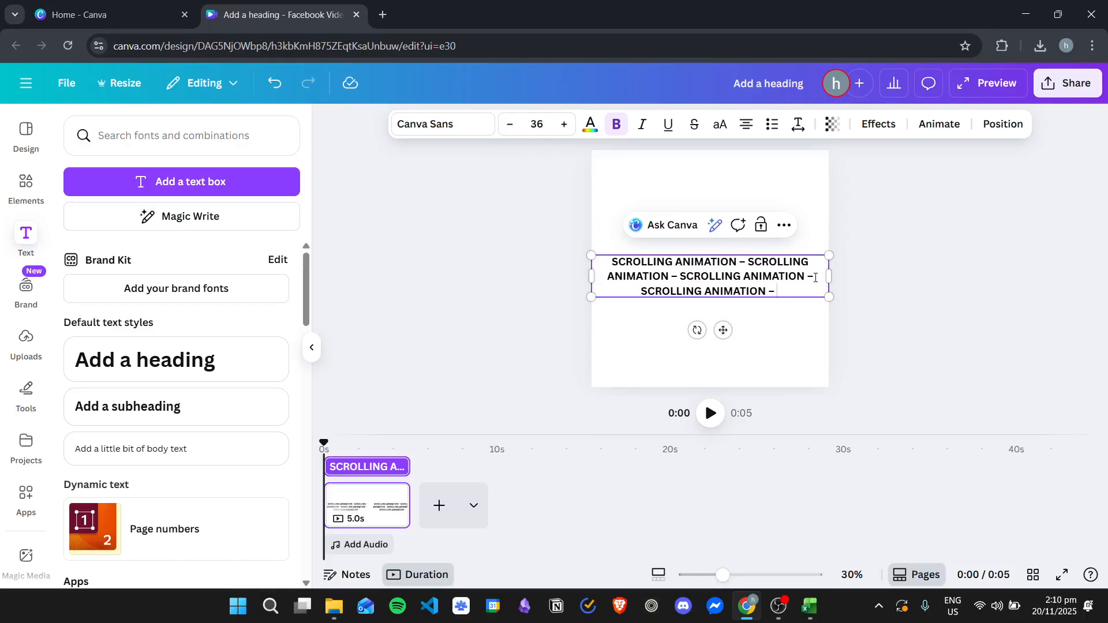
key(ctrl+v)
key(ctrl+v)
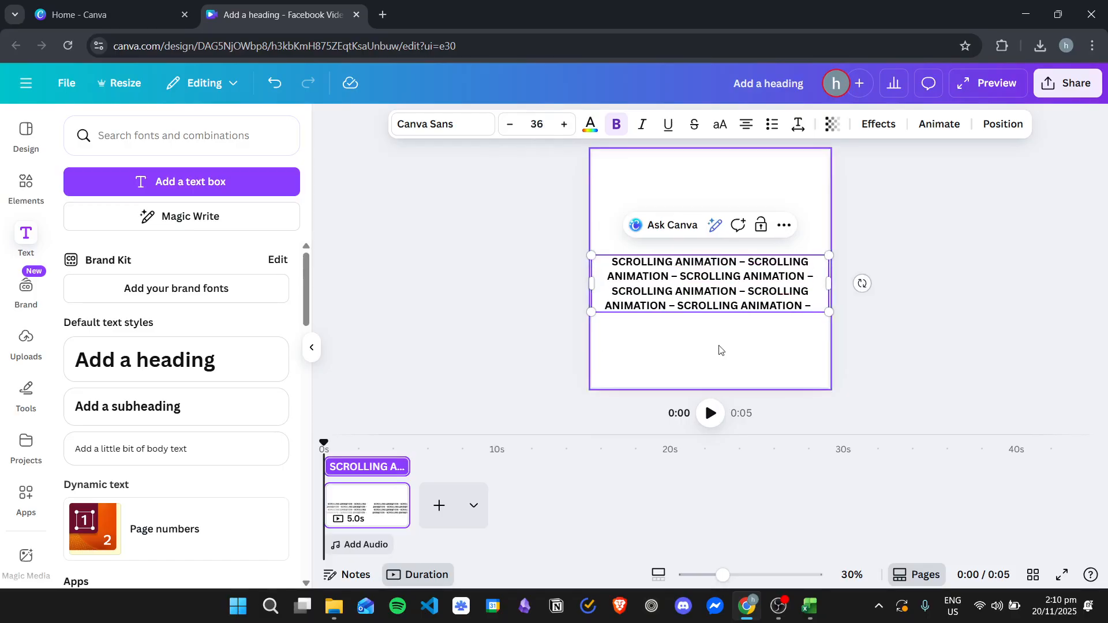
Step: Widen the text box far beyond both sides of the page and move it up near the page's upper edge
drag(544, 287, 446, 277)
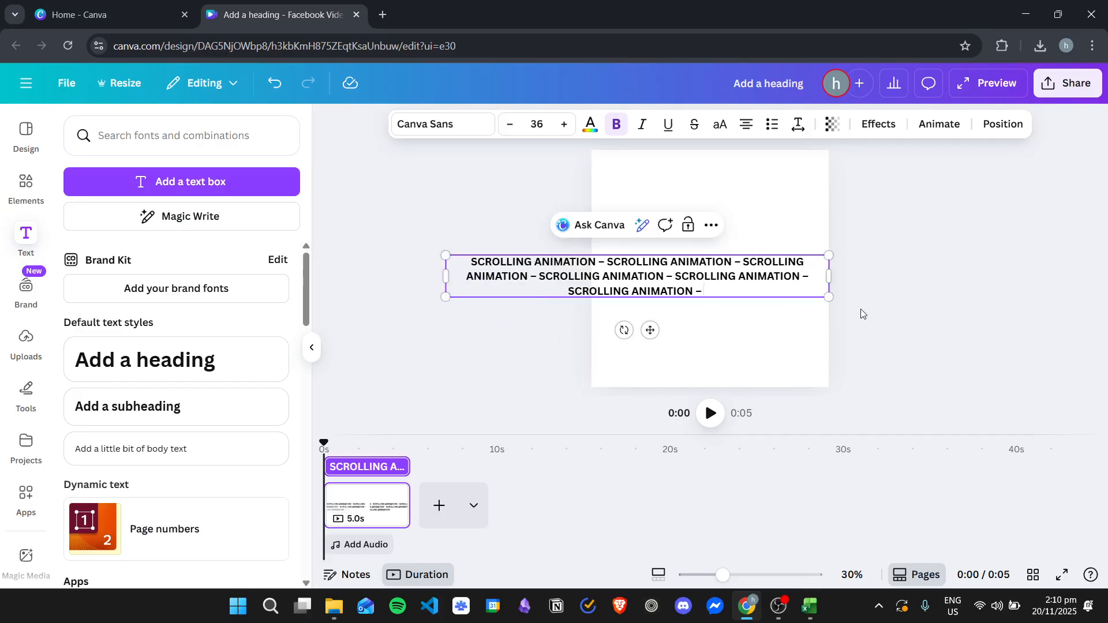
drag(829, 276, 1055, 271)
click(661, 313)
drag(672, 267, 655, 200)
drag(433, 201, 315, 198)
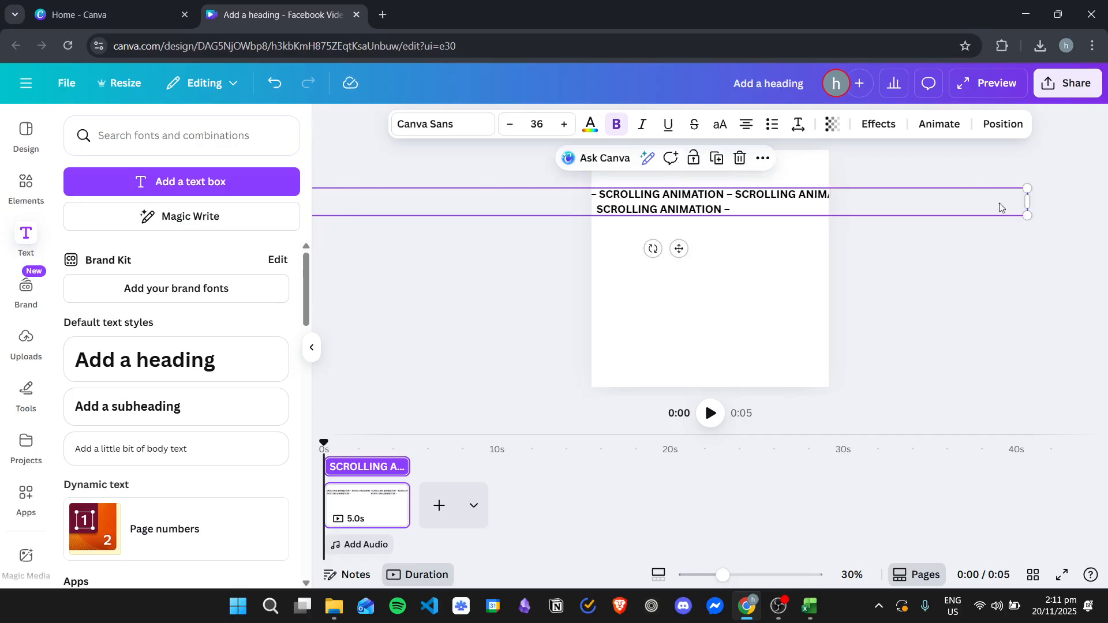
drag(1027, 202, 1103, 202)
Step: Cut the surplus repetitions so "SCROLLING ANIMATION –" repeats five times on a single line
double_click(764, 201)
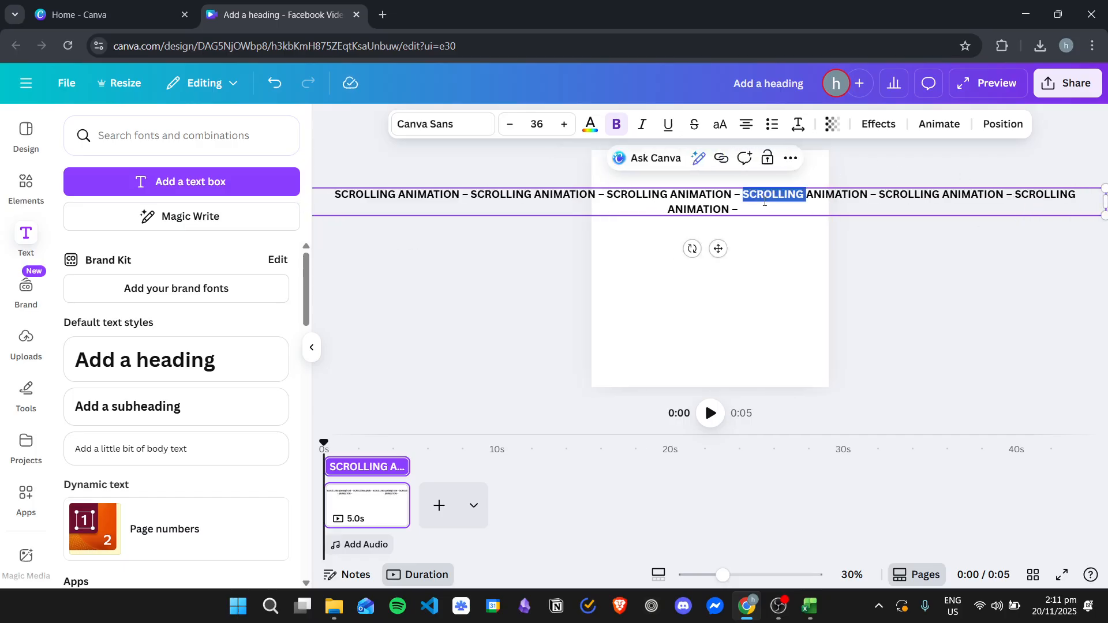
drag(771, 210, 881, 199)
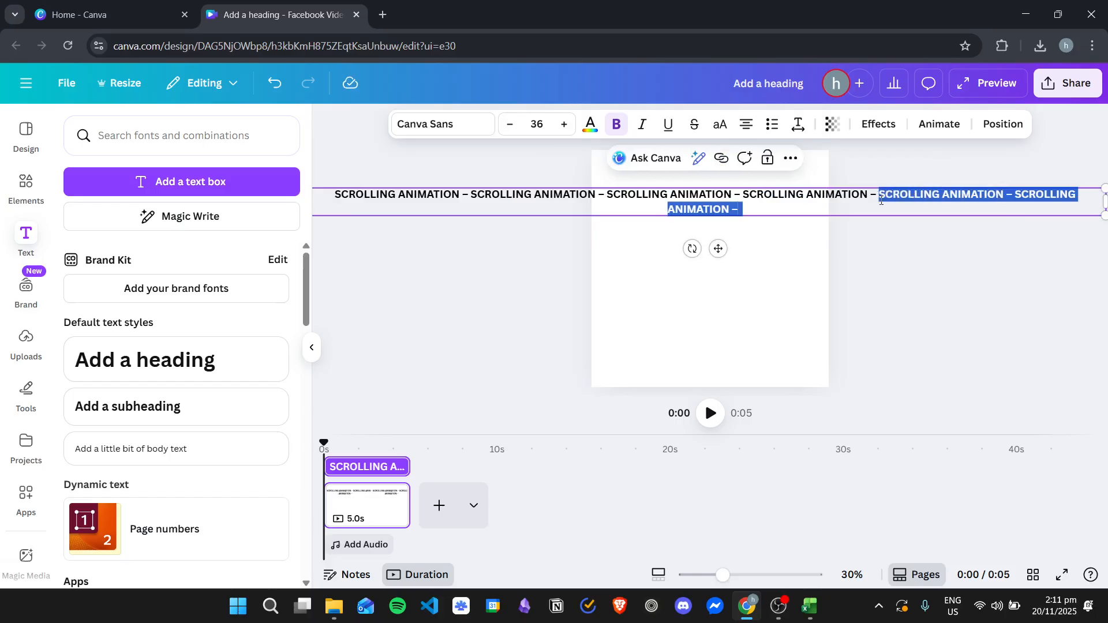
key(BackSpace)
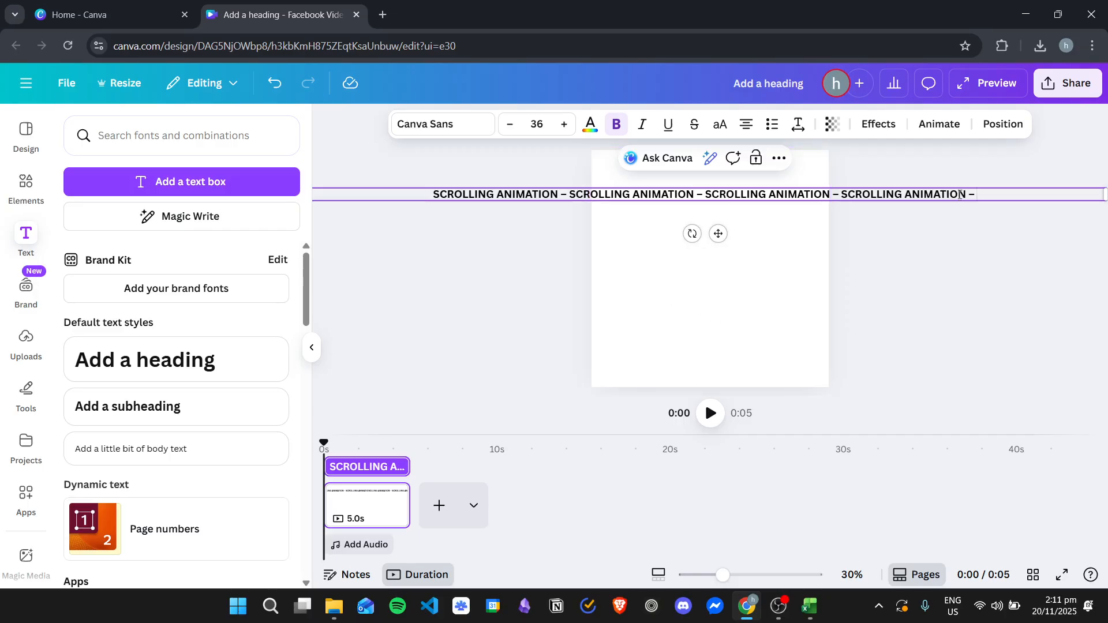
click(718, 272)
click(743, 195)
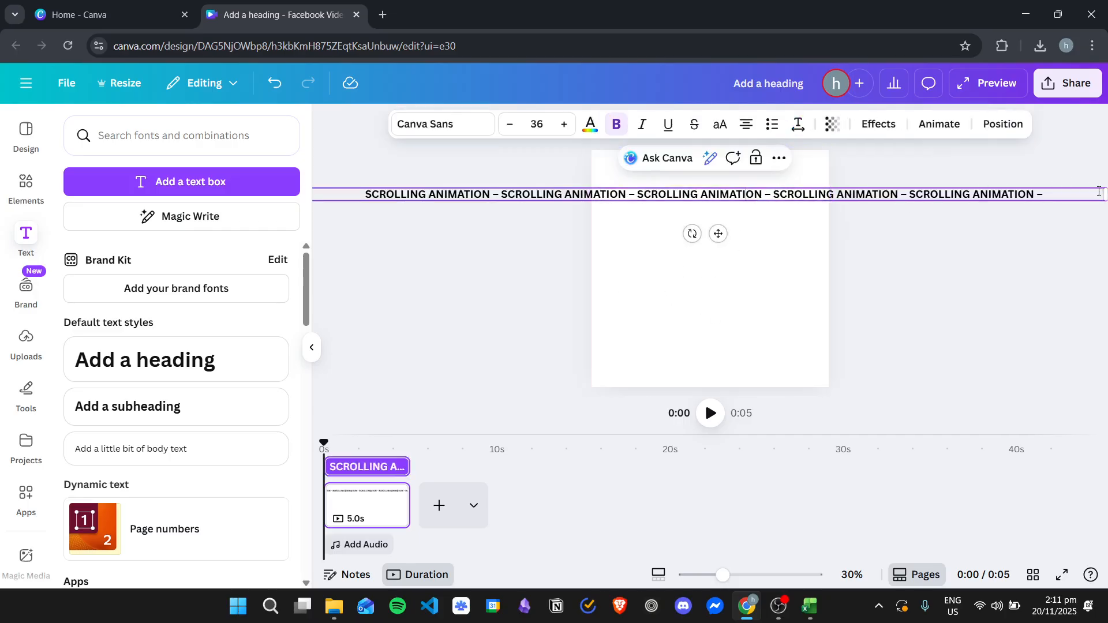
Step: Narrow the text box to fit its single line and centre it horizontally on the page
drag(1104, 194, 975, 196)
click(656, 206)
drag(657, 196, 691, 193)
click(777, 247)
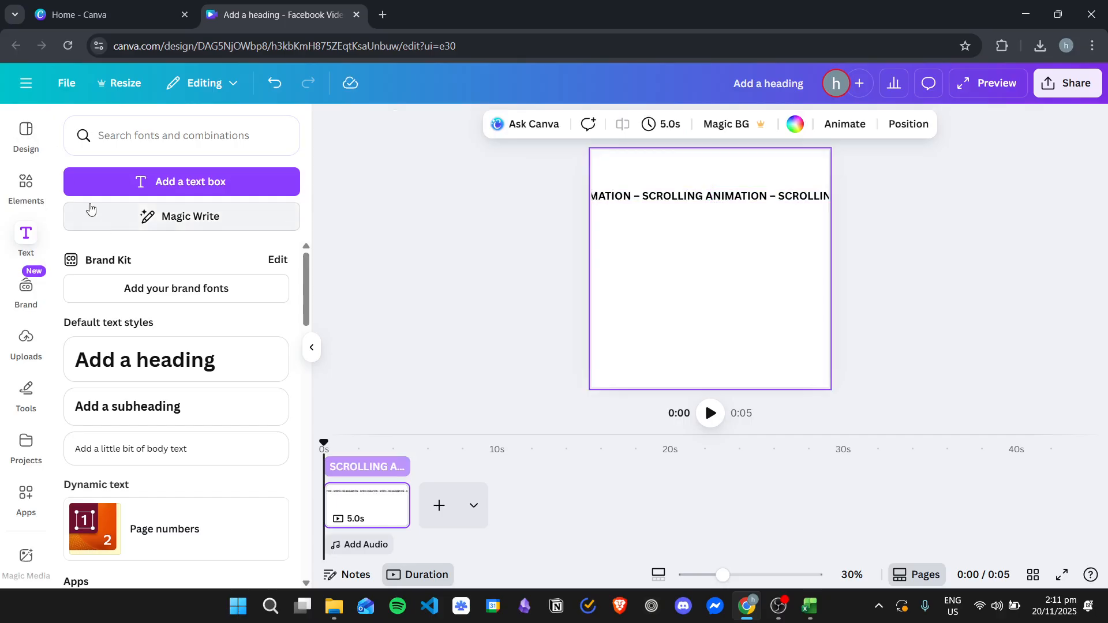
Step: Add a square from the basic shapes and place it just below the text line
click(26, 185)
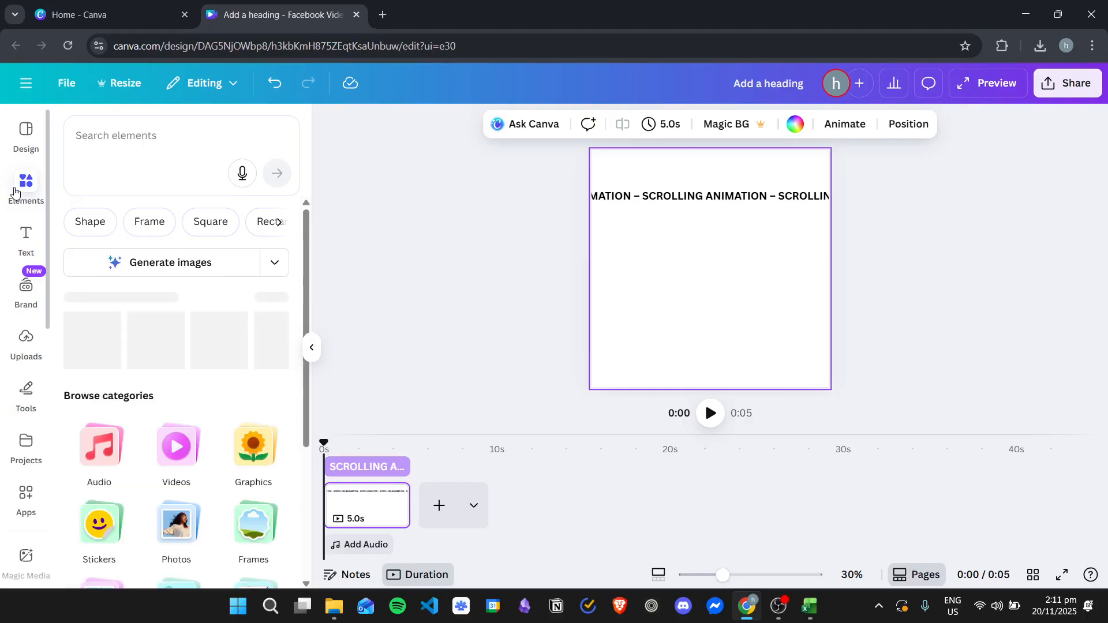
scroll(226, 361, down, 3)
click(180, 460)
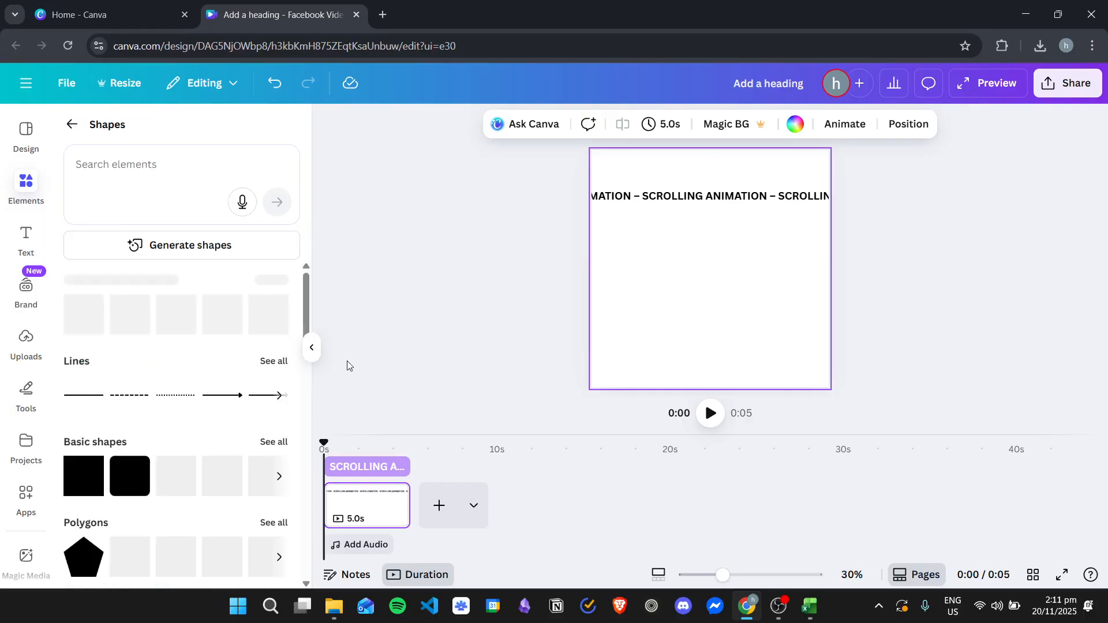
click(79, 488)
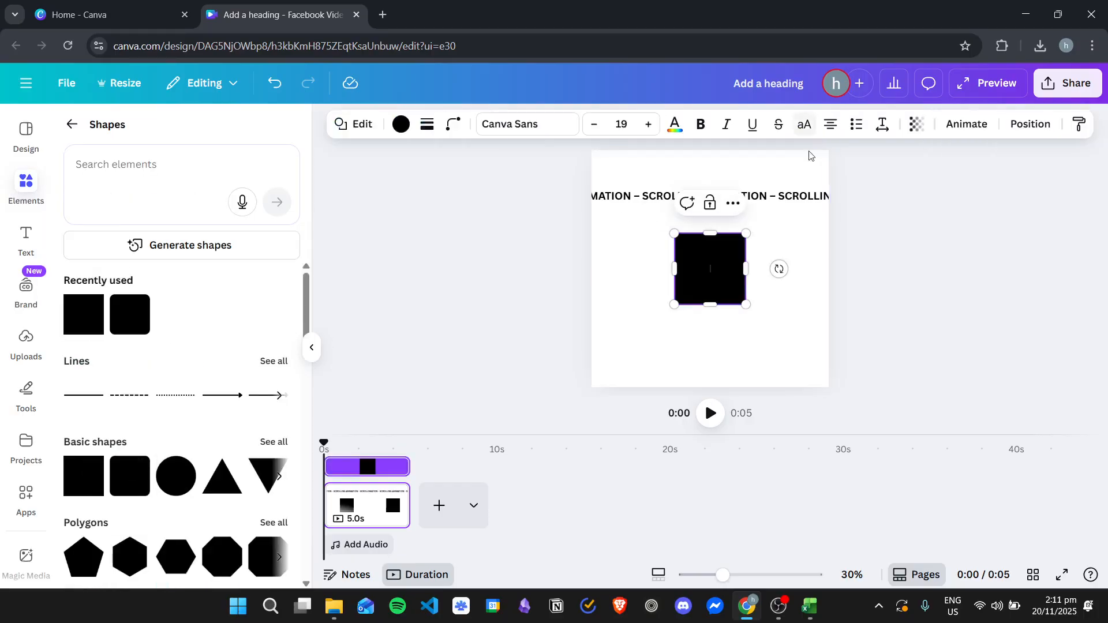
click(782, 245)
drag(712, 260, 683, 247)
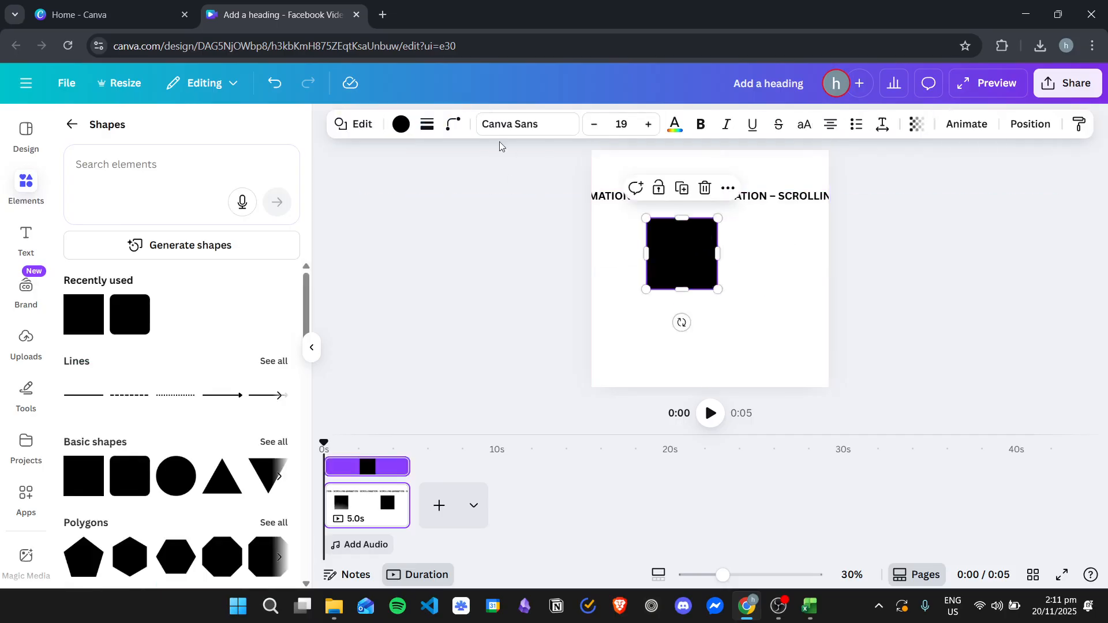
Step: Recolour the square light purple and centre it behind the text line
click(402, 124)
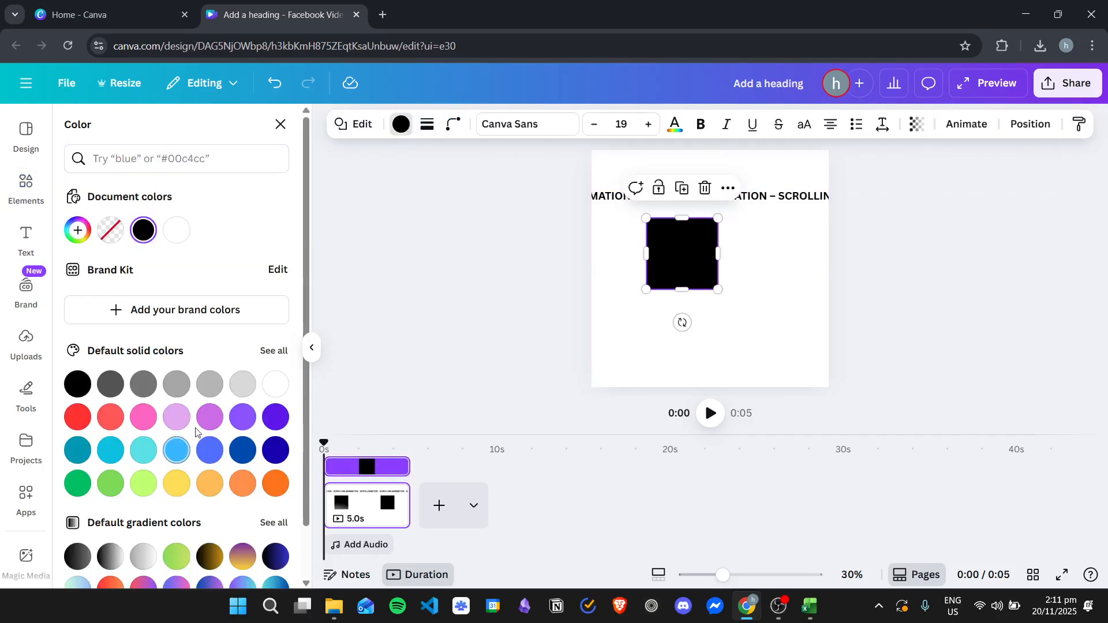
click(176, 416)
drag(720, 248, 711, 224)
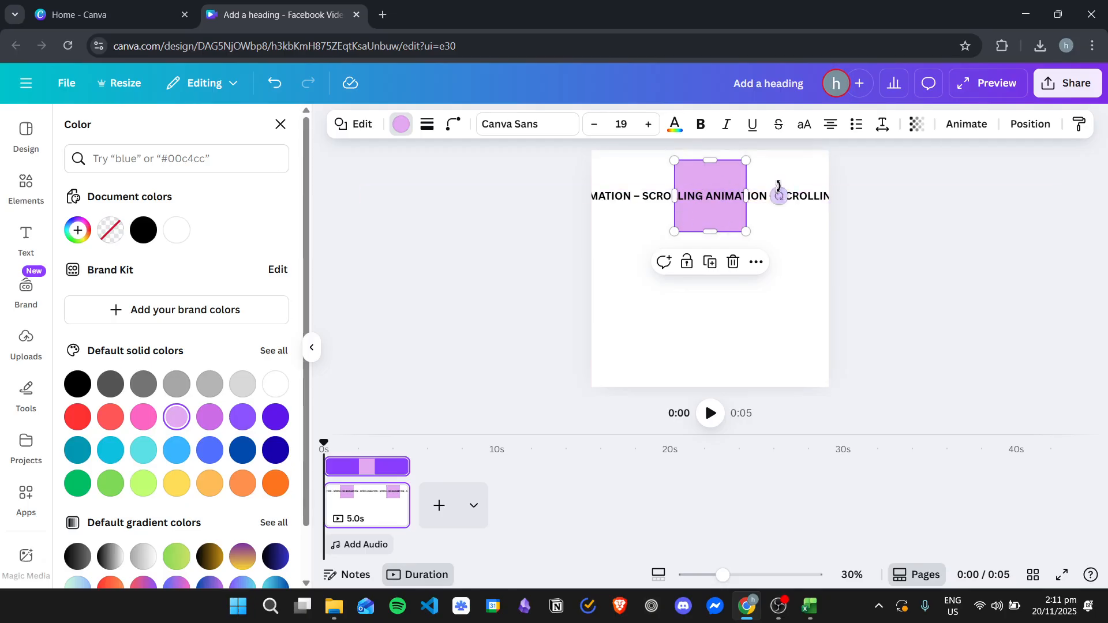
Step: Stretch the light purple shape beyond both sides of the page to span the full text line
drag(675, 197, 421, 196)
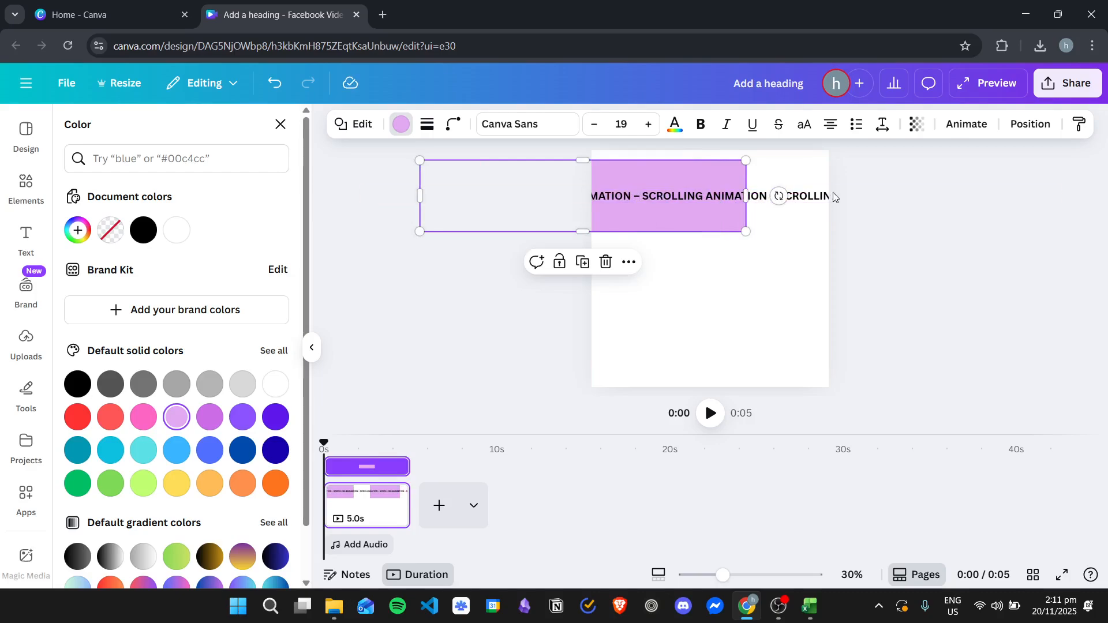
click(833, 197)
click(635, 225)
drag(421, 196, 354, 196)
drag(746, 196, 1074, 189)
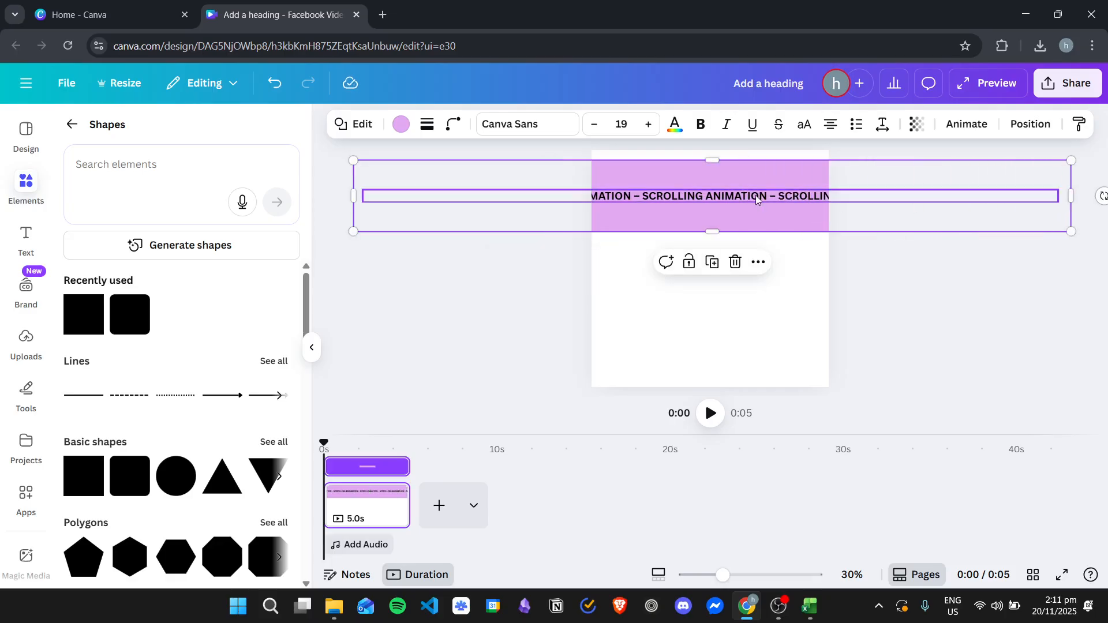
Step: Reduce the purple shape's height to a slim band just above and below the text
drag(706, 220, 715, 208)
drag(718, 162, 724, 185)
click(737, 277)
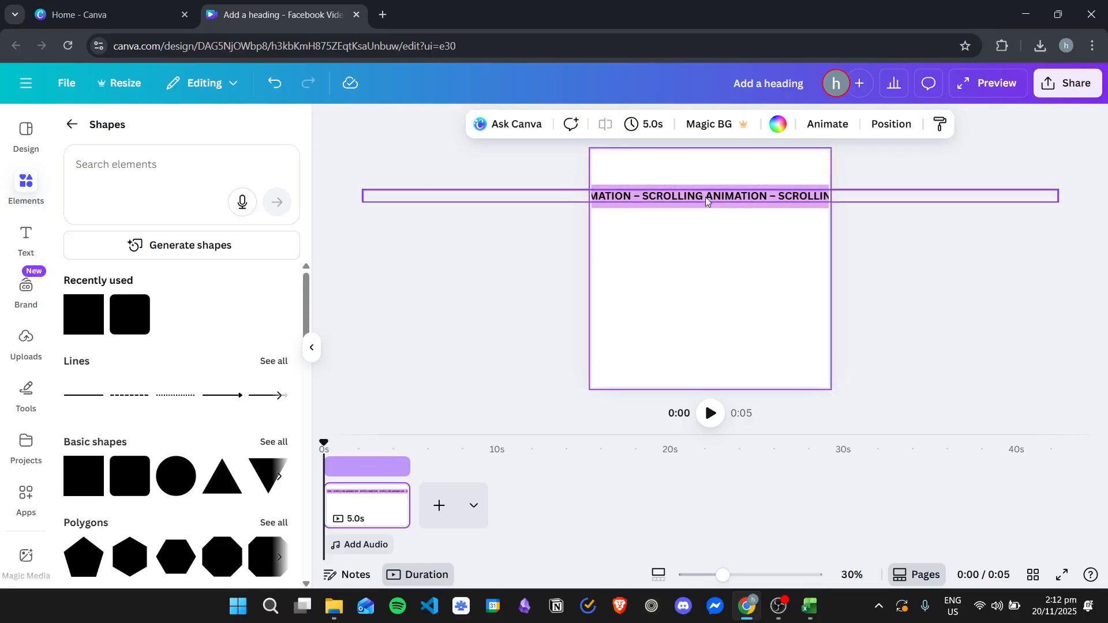
Step: Group the repeated text line with the light purple band behind it
drag(620, 175, 701, 229)
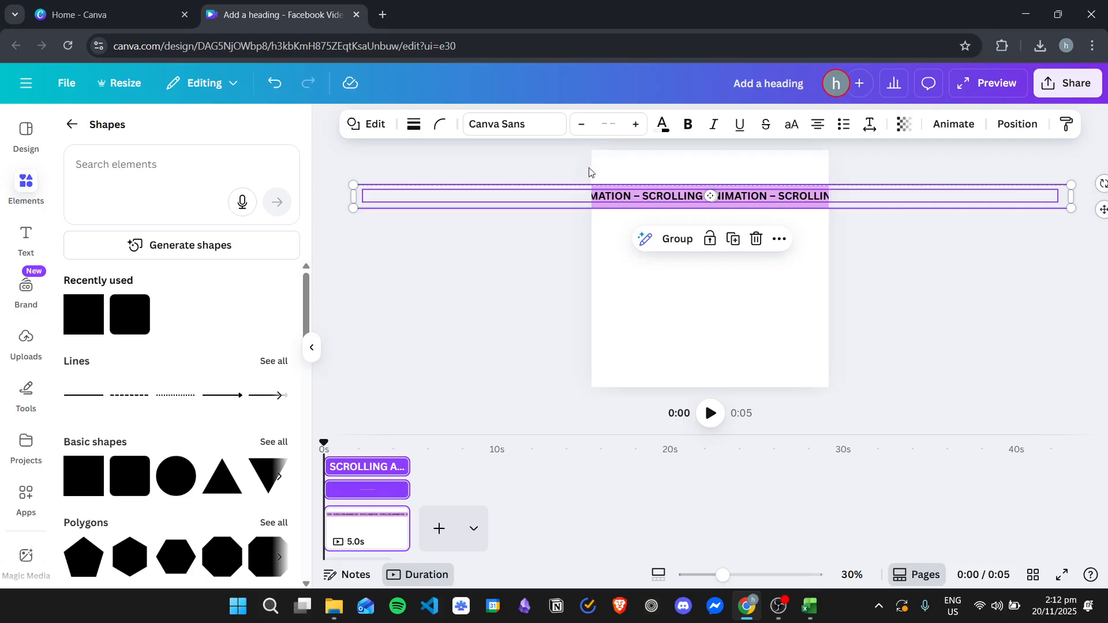
click(679, 239)
click(770, 303)
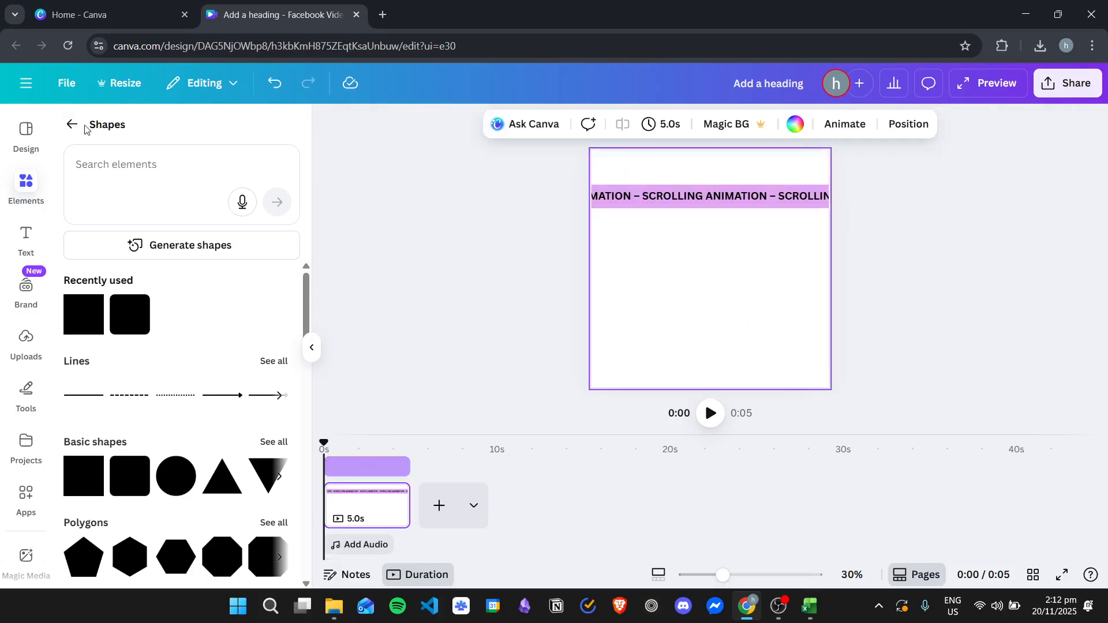
click(26, 184)
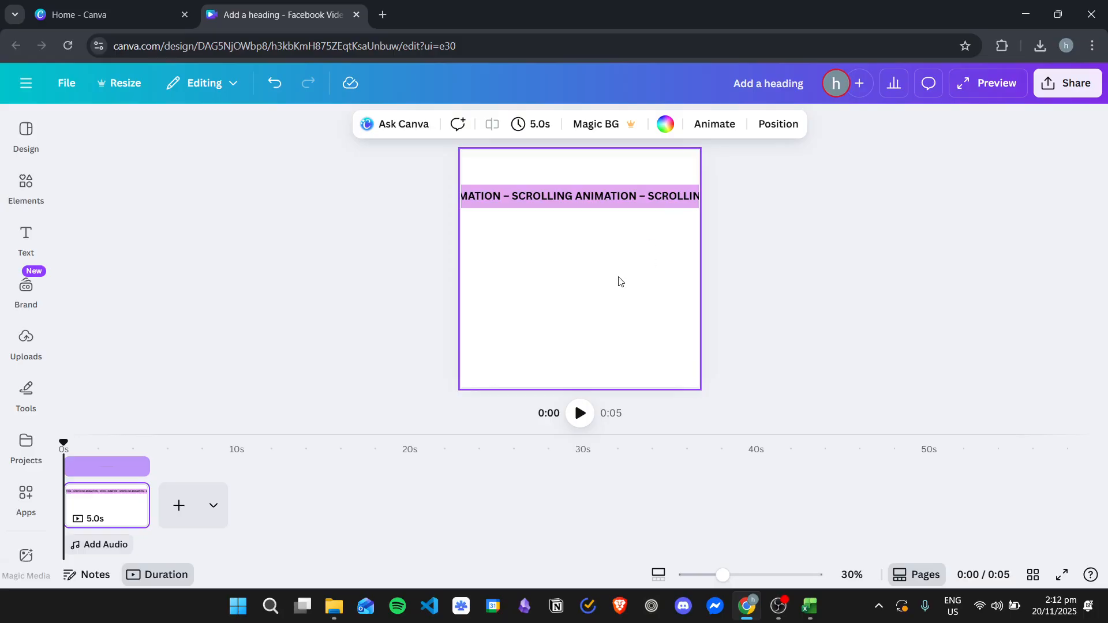
Step: Apply the Drift animation to the repeated text line inside the group
click(598, 199)
click(607, 197)
click(661, 214)
click(656, 201)
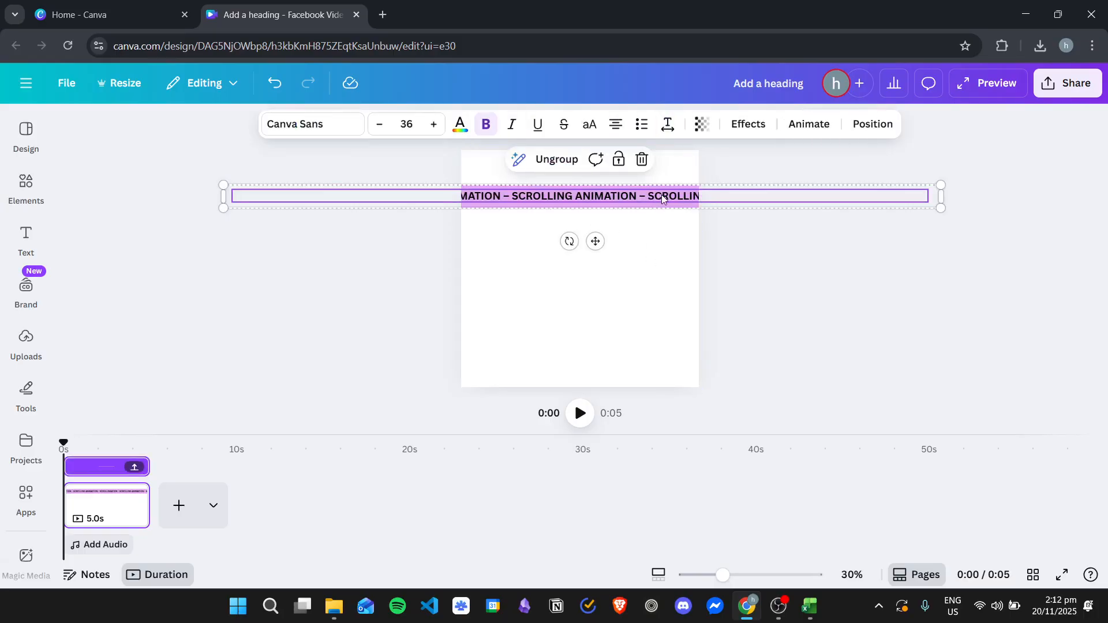
click(811, 126)
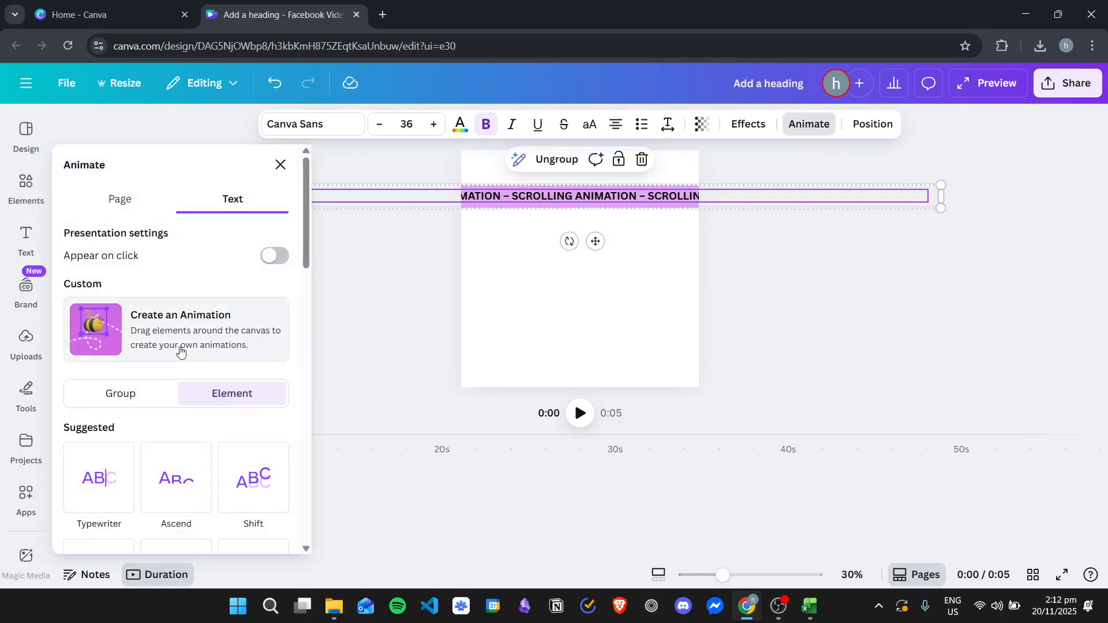
scroll(215, 329, down, 3)
scroll(236, 325, down, 8)
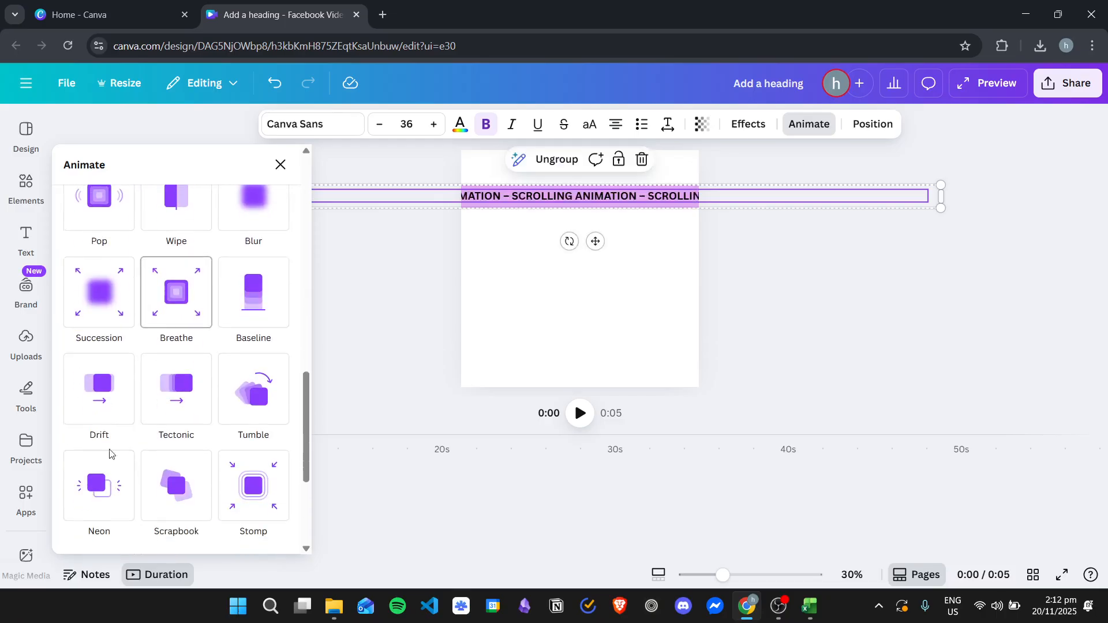
click(87, 394)
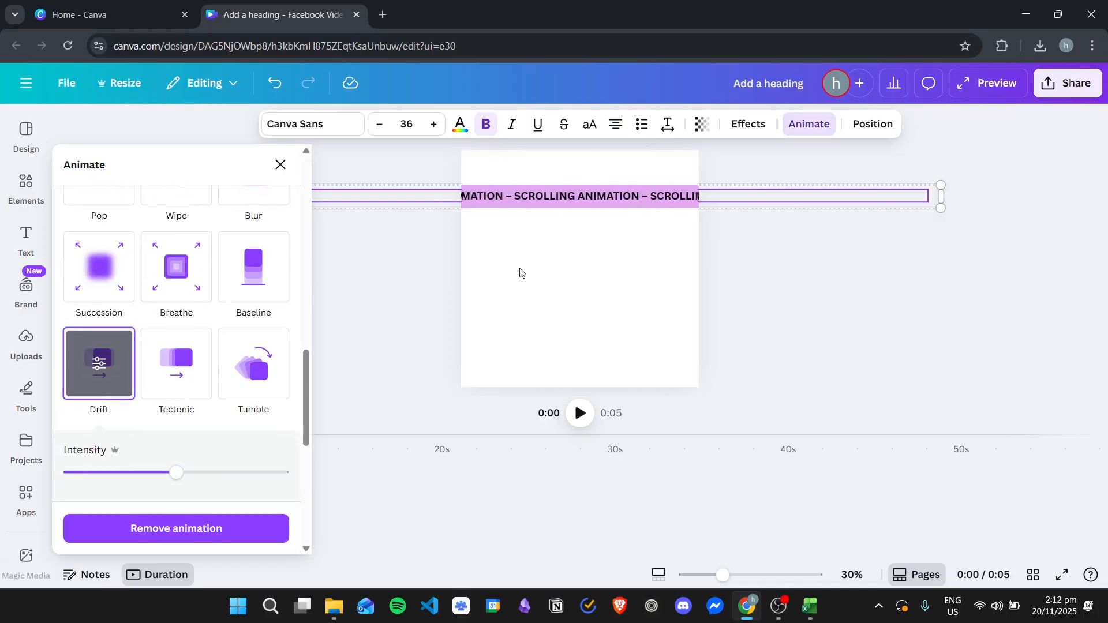
Step: Raise the Drift animation's intensity to about three quarters, try the other directions and set it to drift leftwards
scroll(210, 346, down, 2)
drag(176, 400, 102, 398)
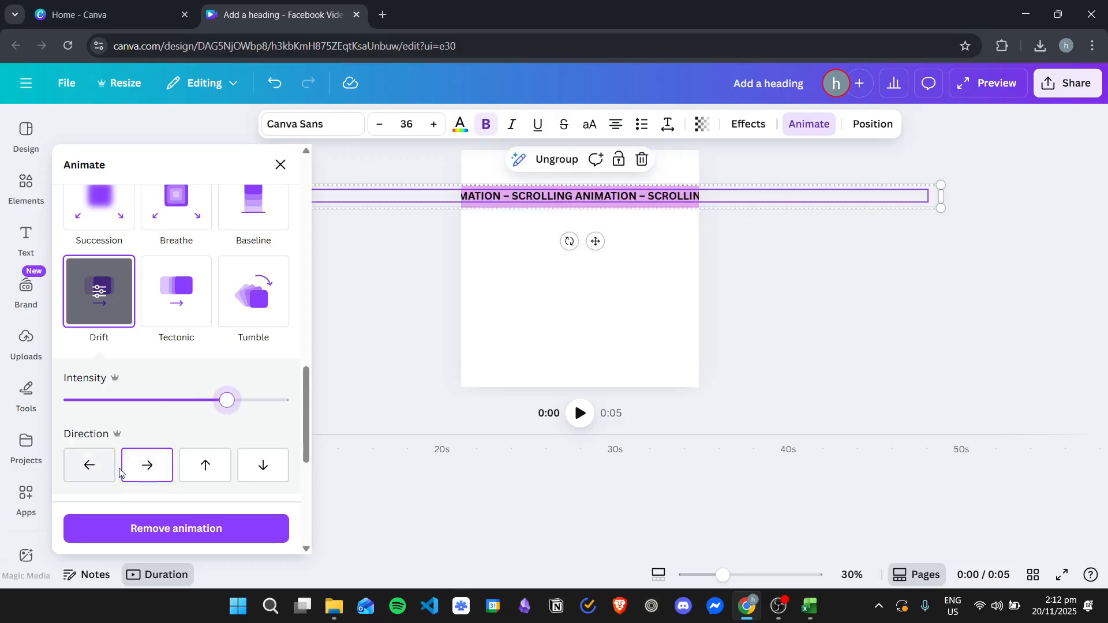
click(91, 471)
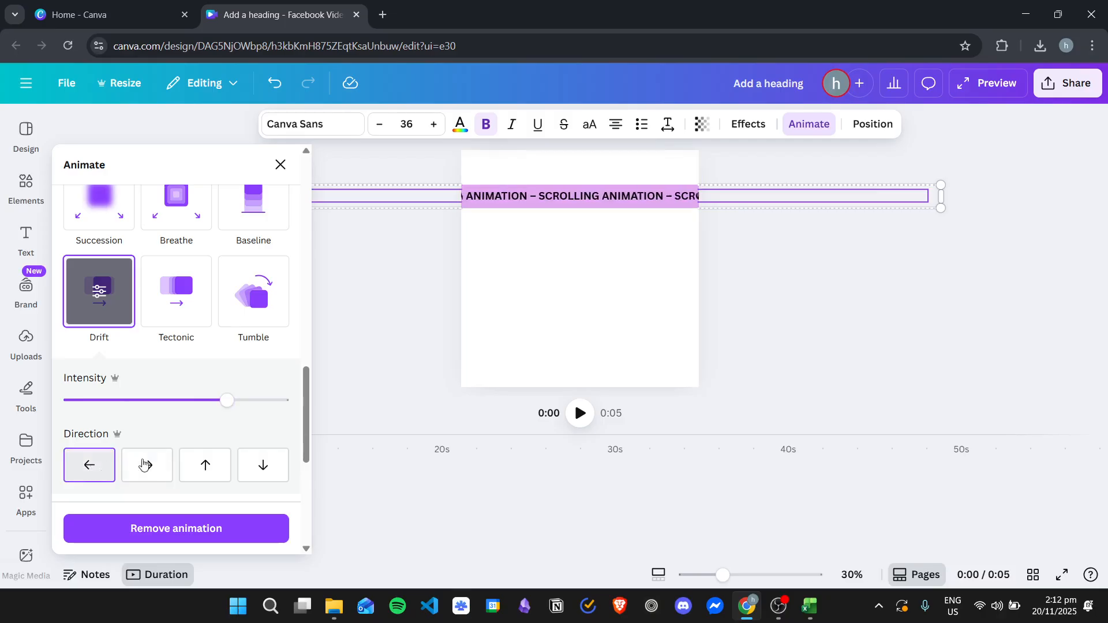
click(205, 468)
click(265, 470)
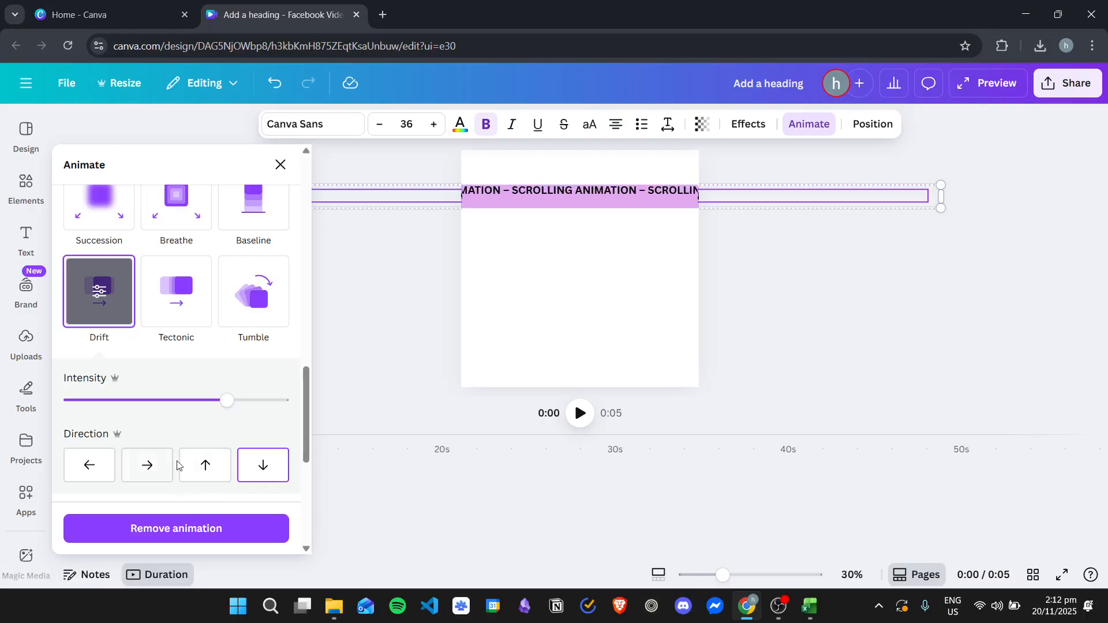
click(147, 465)
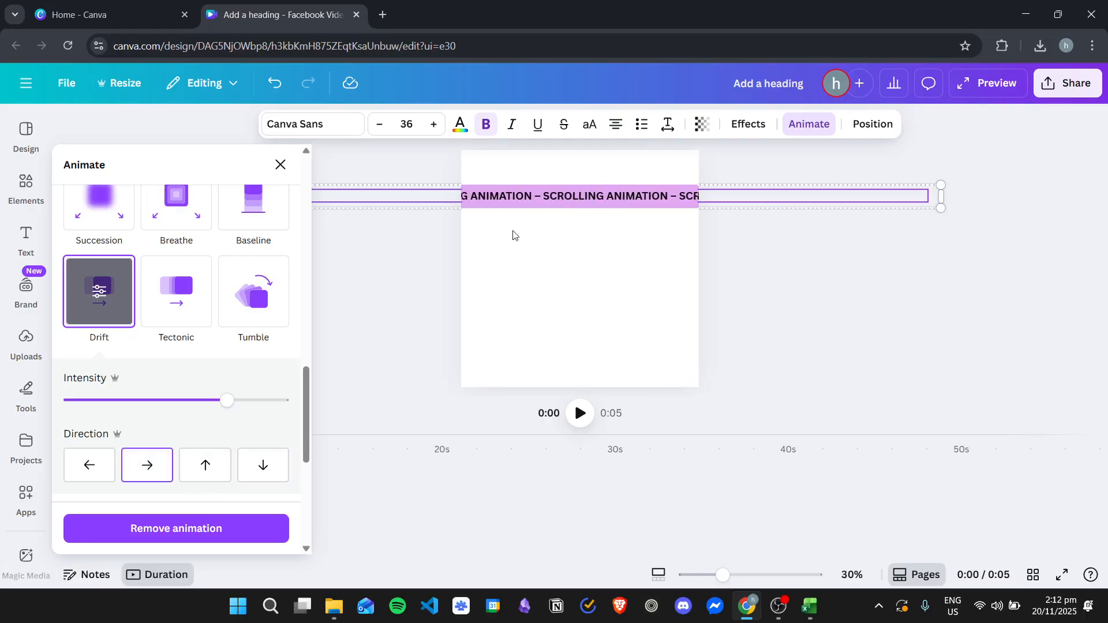
click(97, 474)
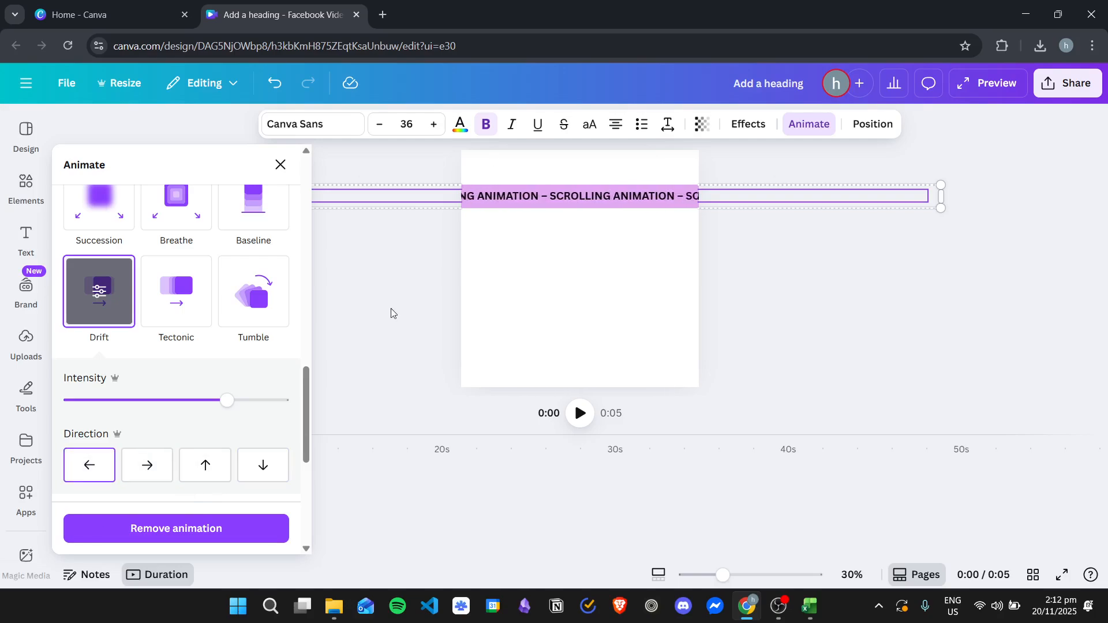
click(281, 165)
Step: Preview the scrolling text animation and return to the editor
click(494, 289)
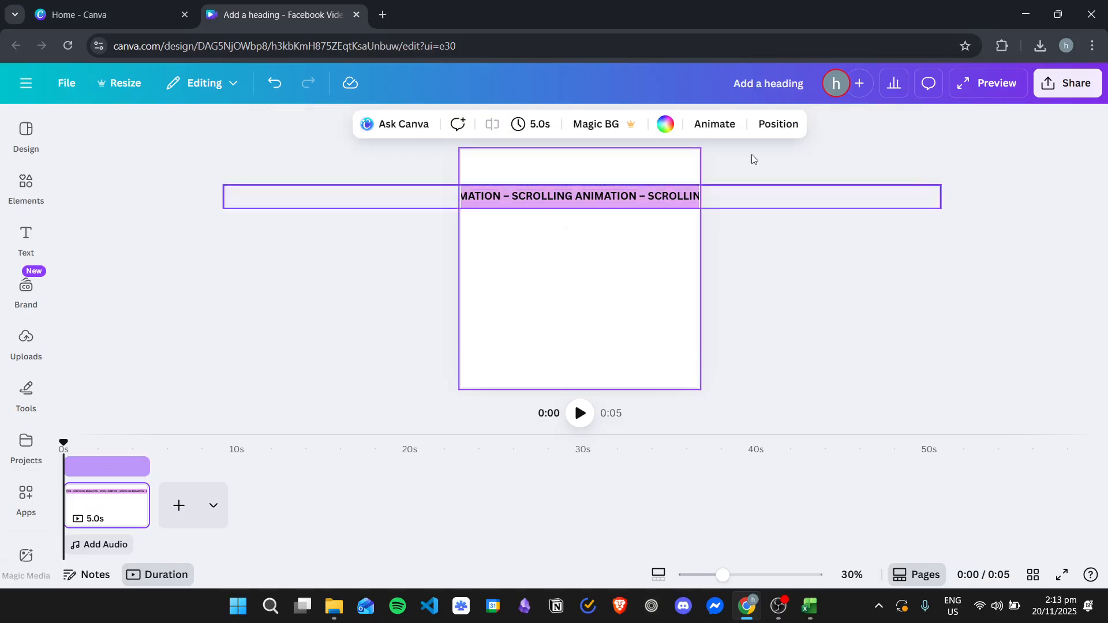
click(983, 88)
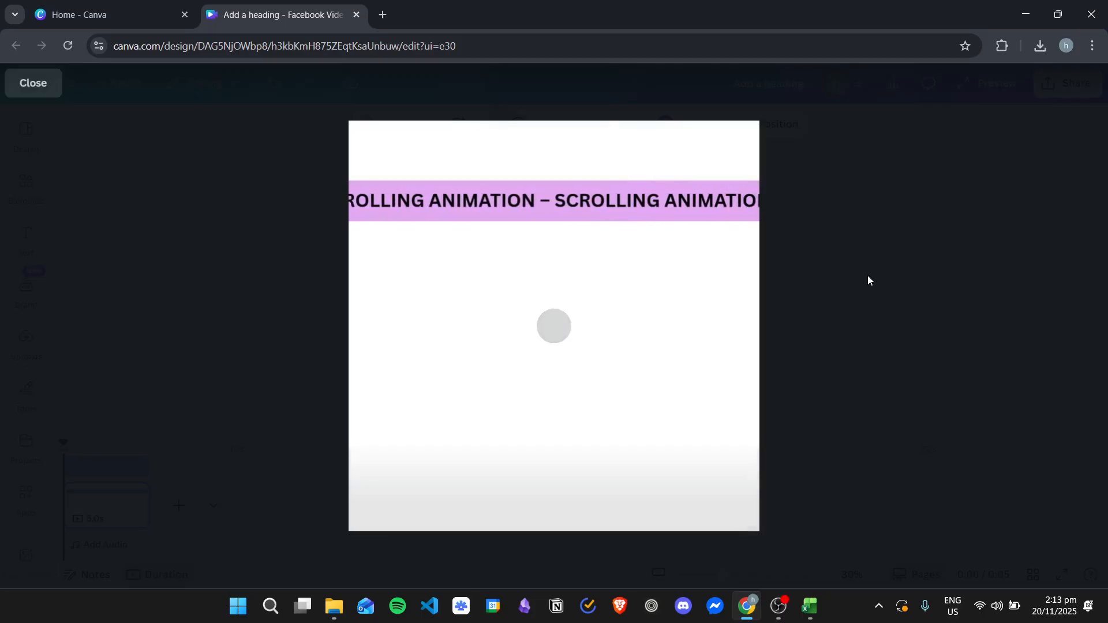
key(Escape)
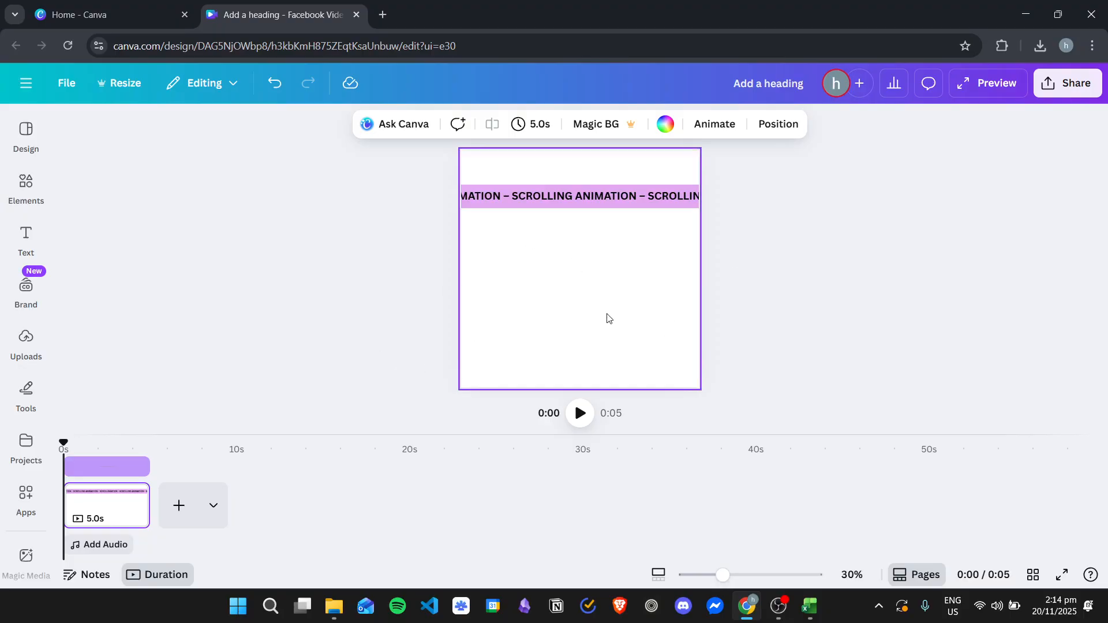
Step: Move the text band slightly higher on the page and colour the page background light gray
click(422, 263)
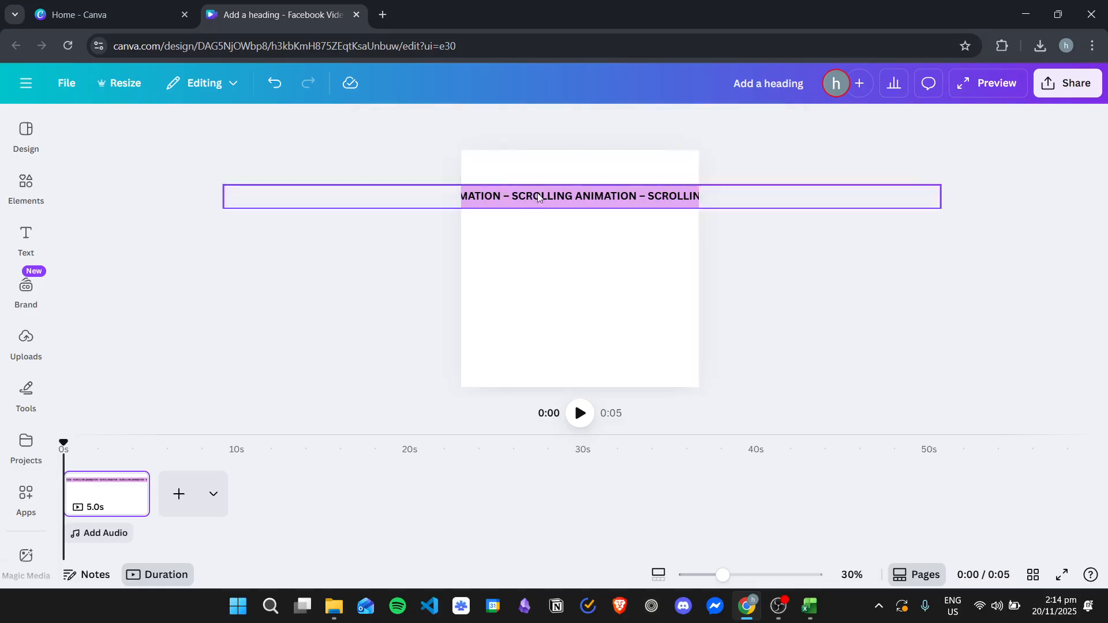
drag(648, 237, 511, 186)
click(924, 249)
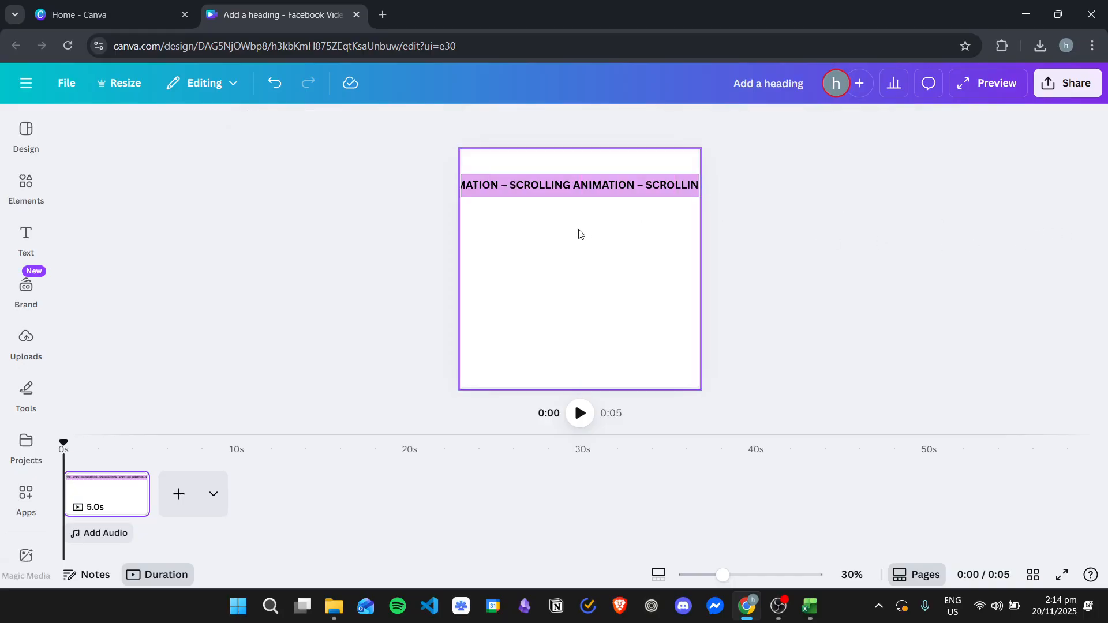
click(627, 272)
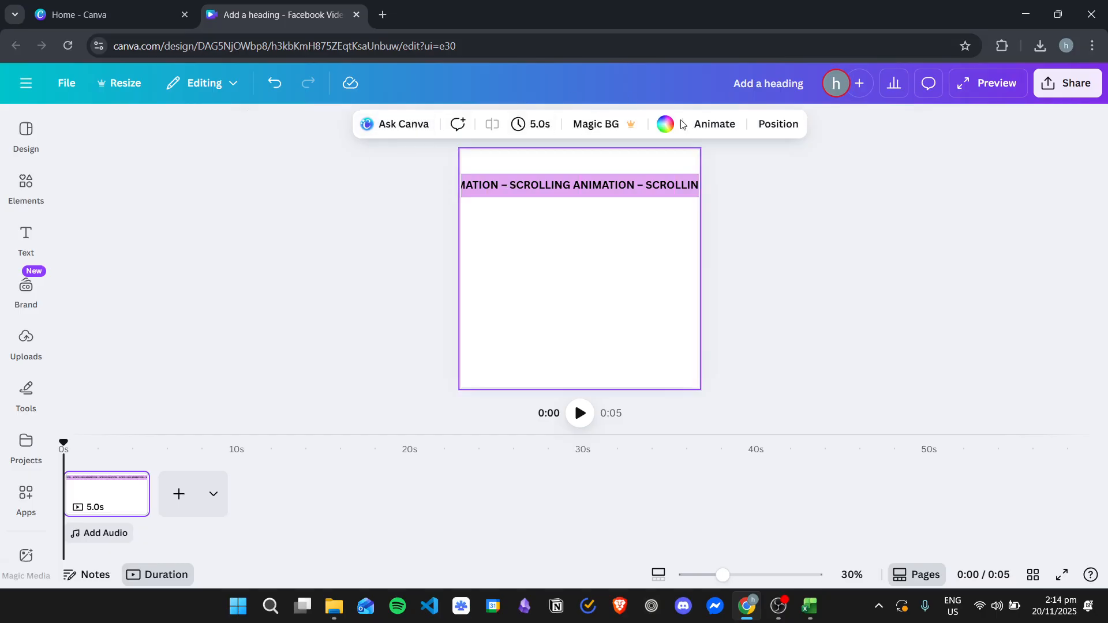
click(245, 395)
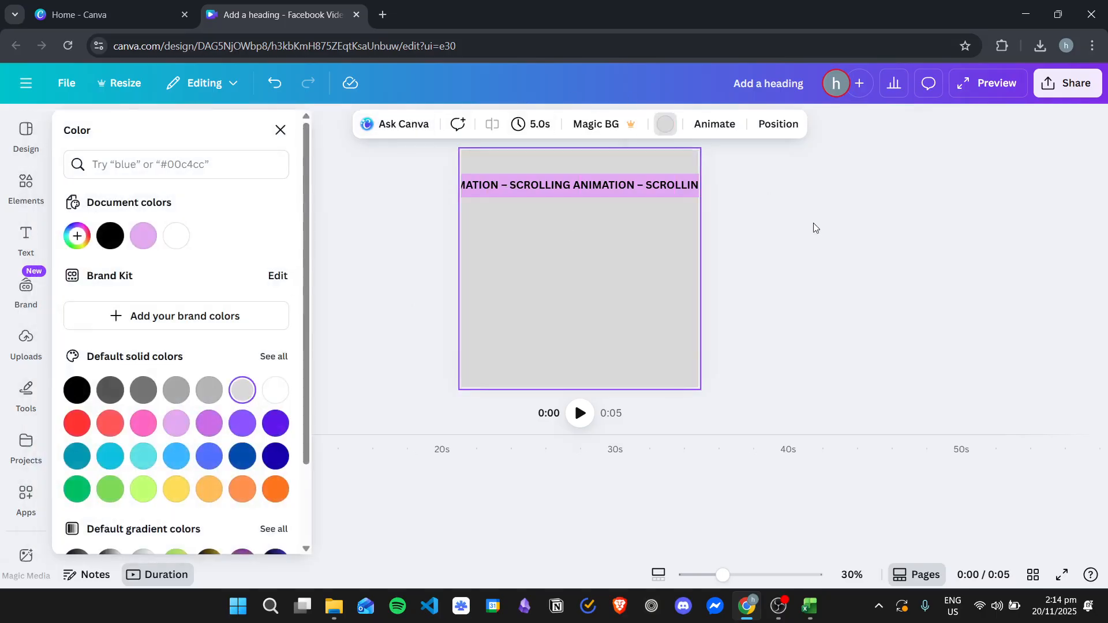
Step: Tilt the grouped text band slightly so it rises towards the right, and reposition it across the page's upper part
drag(582, 214, 522, 164)
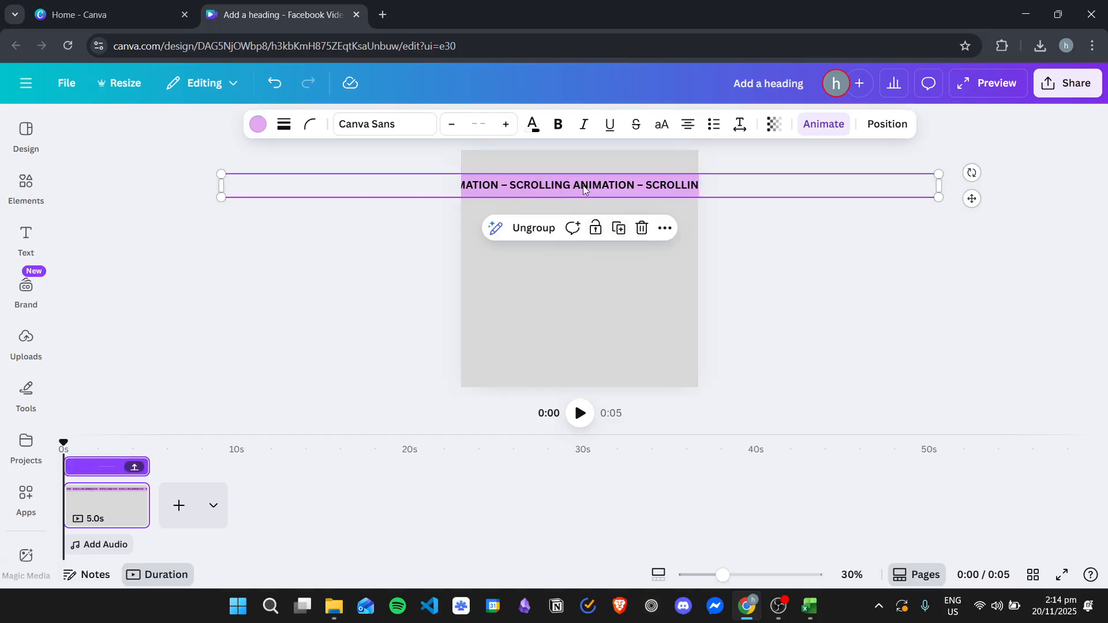
drag(971, 160, 955, 129)
drag(506, 179, 576, 201)
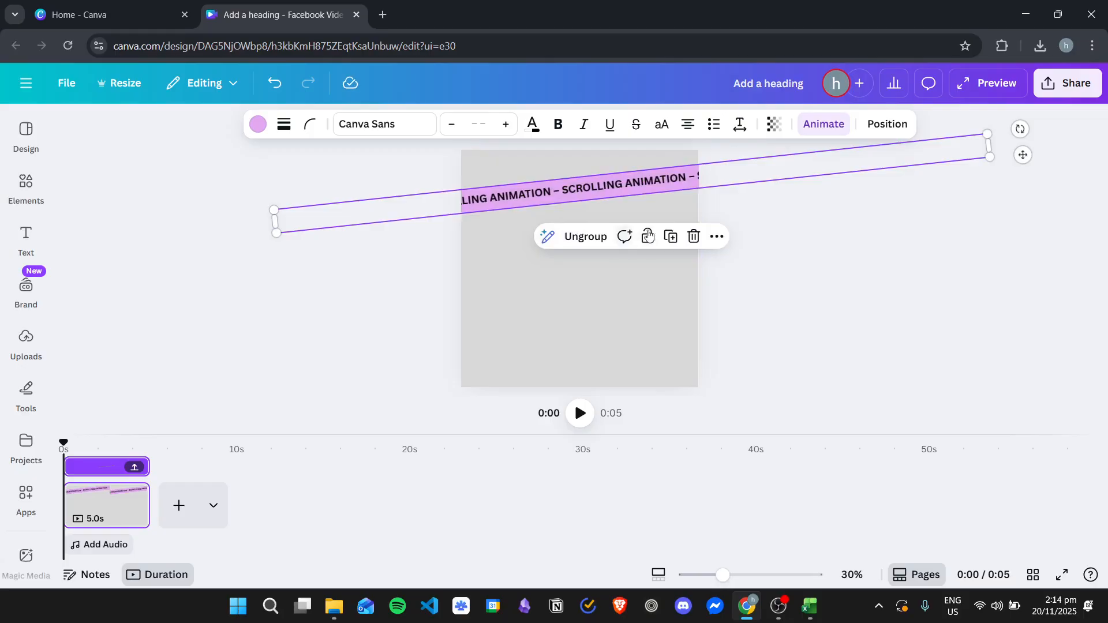
Step: Duplicate the tilted text band and rotate the copy to slope down to the right, crossing the original
right_click(671, 183)
click(714, 252)
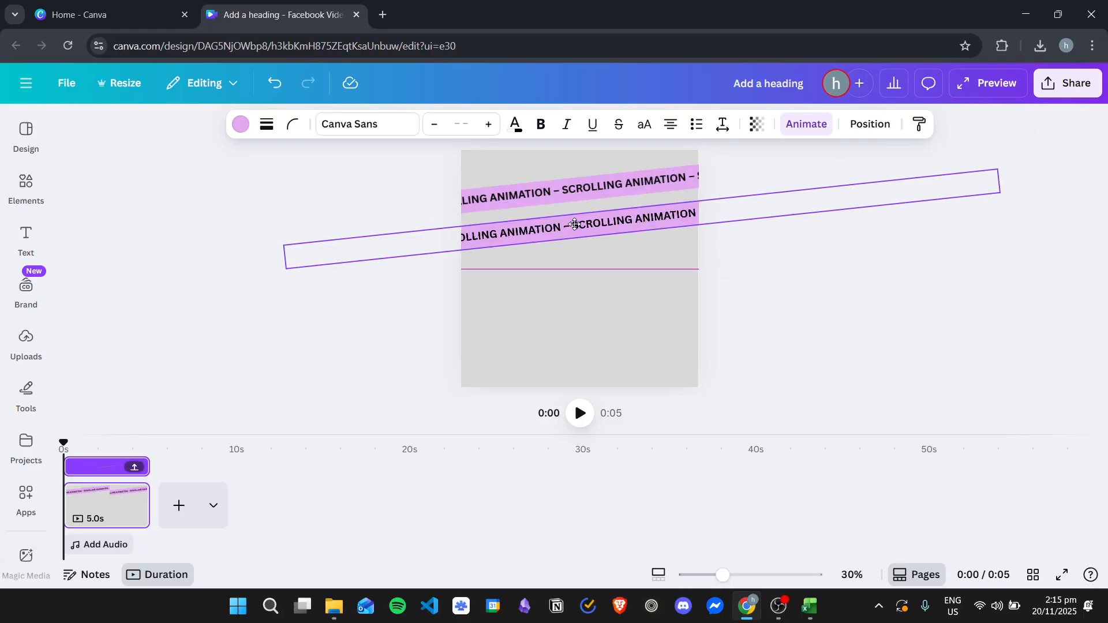
mouse_move(631, 263)
mouse_down()
mouse_move(606, 275)
mouse_move(610, 259)
mouse_up()
drag(625, 217, 597, 197)
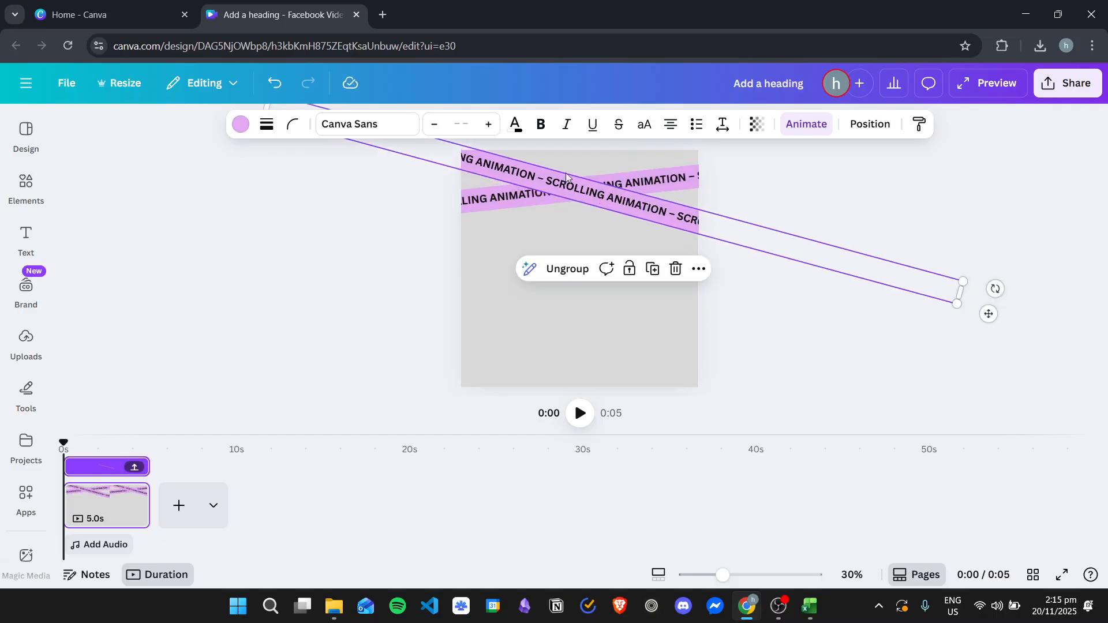
Step: Recolour the crossing copy's band from the default solid colours to medium blue
click(240, 124)
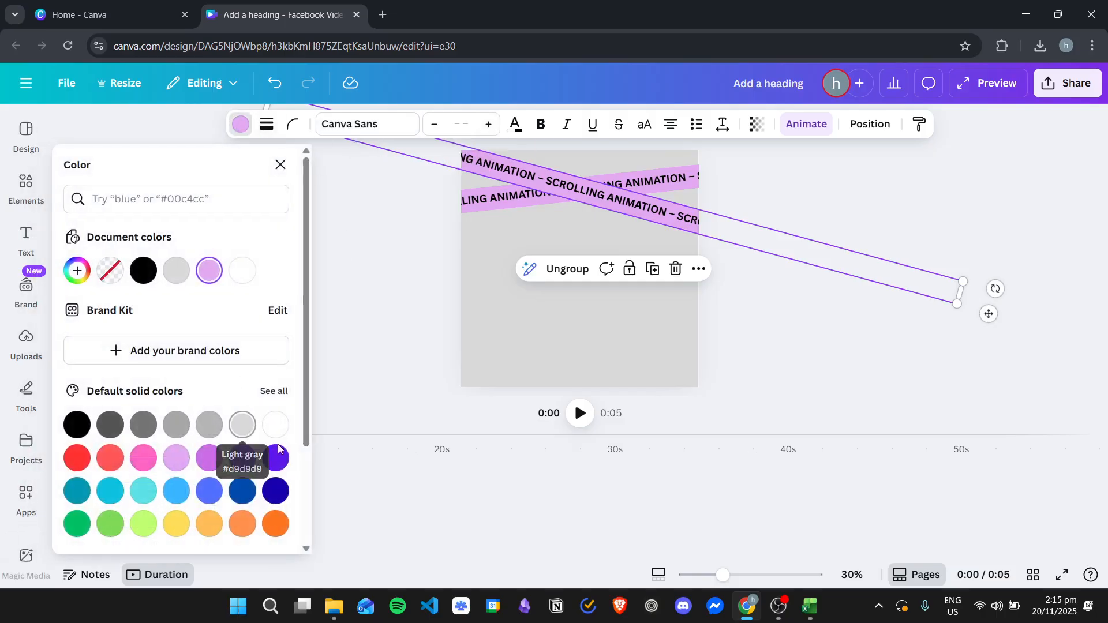
click(209, 492)
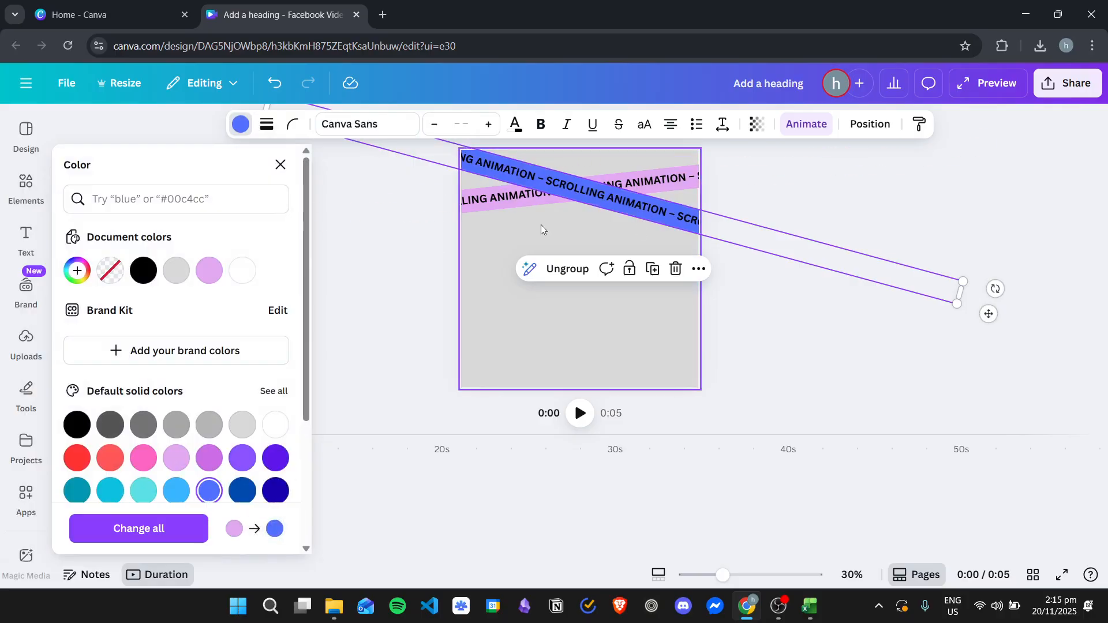
click(617, 201)
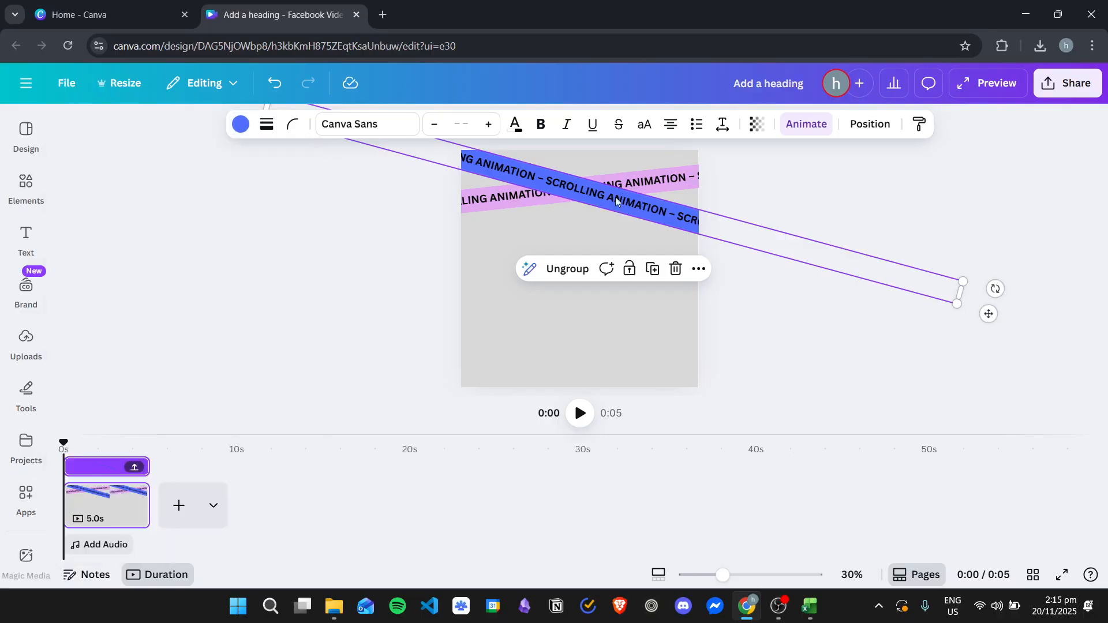
click(789, 313)
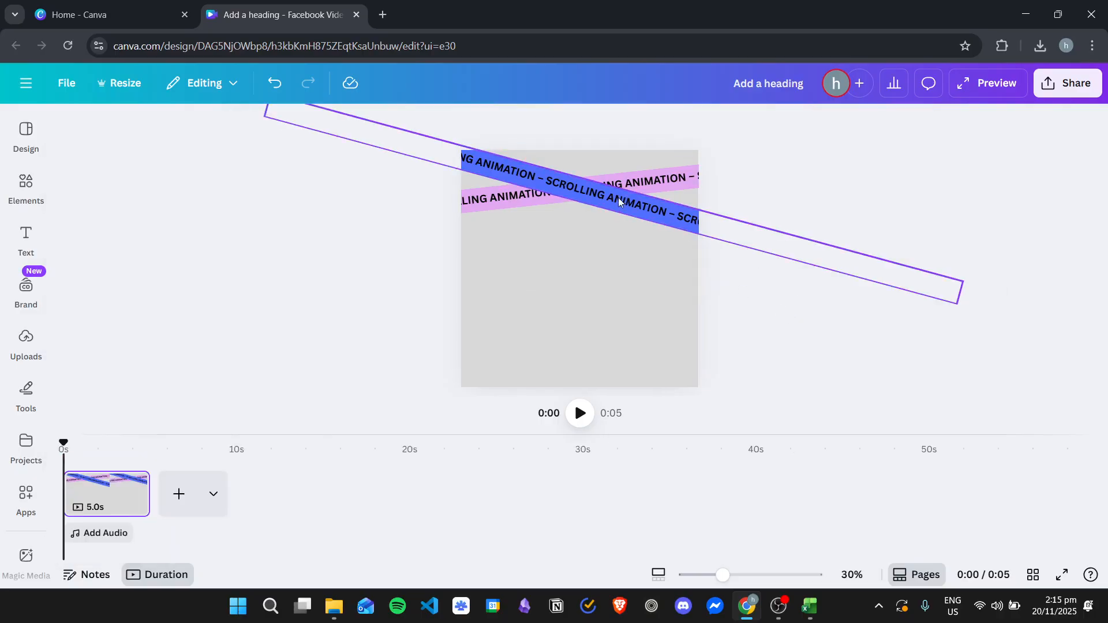
Step: Duplicate the light purple text band and stand the copy nearly vertical along the page's right side
click(519, 206)
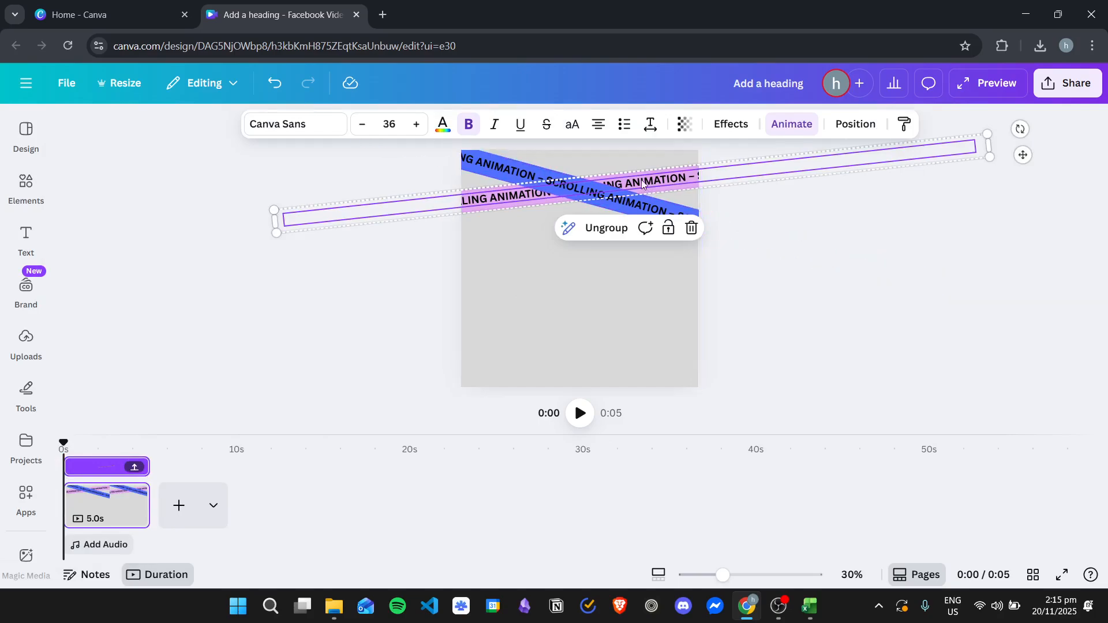
right_click(509, 205)
click(573, 251)
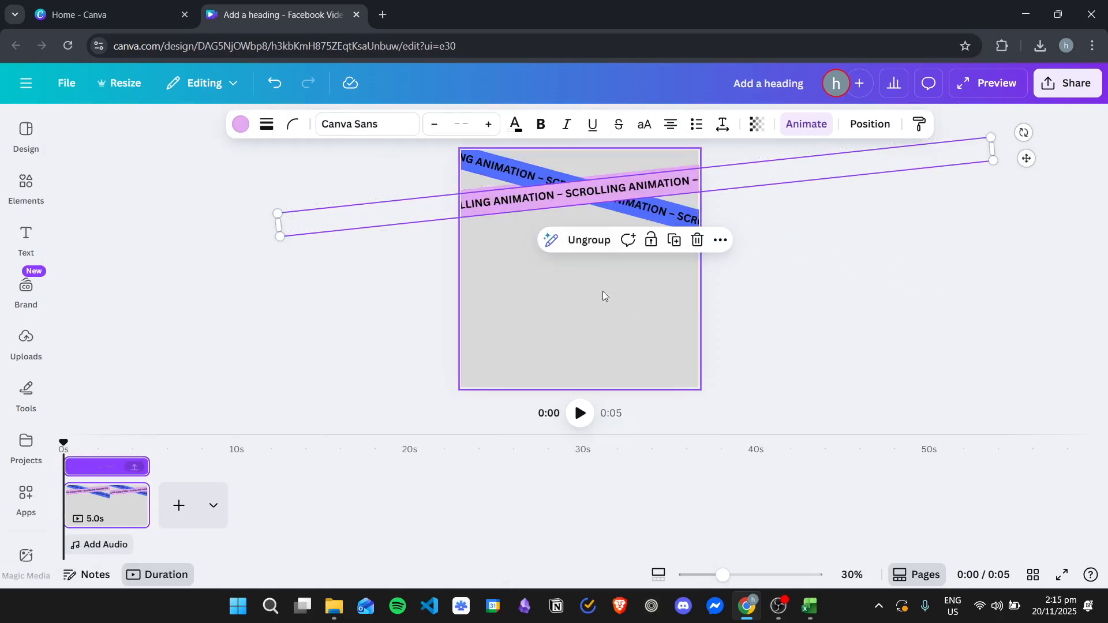
drag(537, 205, 589, 304)
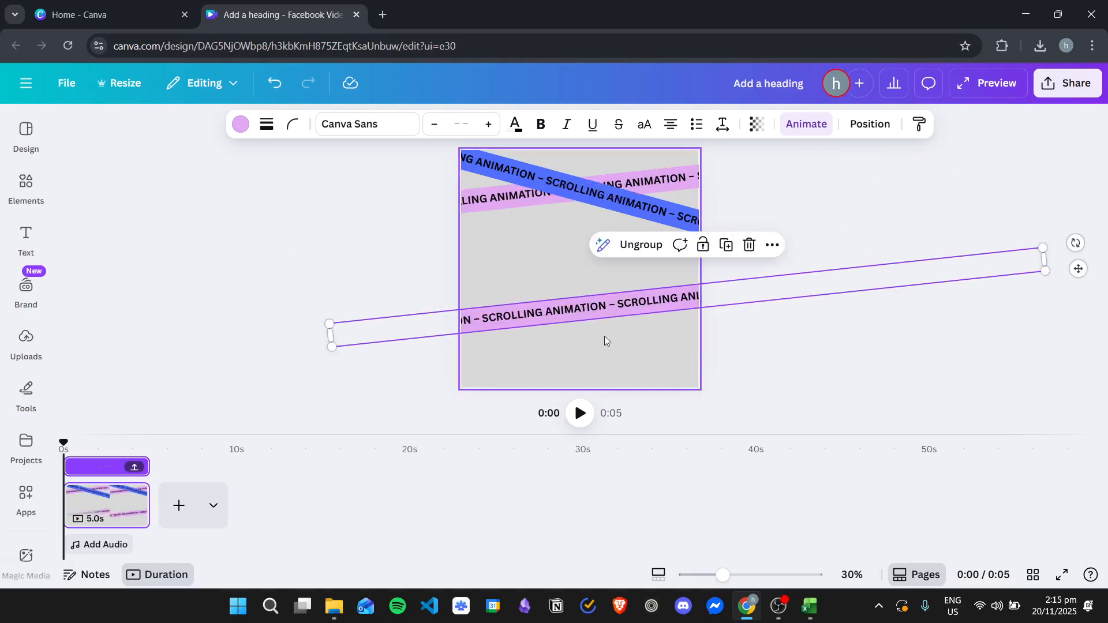
drag(1072, 241, 673, 186)
mouse_move(693, 267)
mouse_down()
mouse_move(646, 261)
mouse_move(674, 260)
mouse_up()
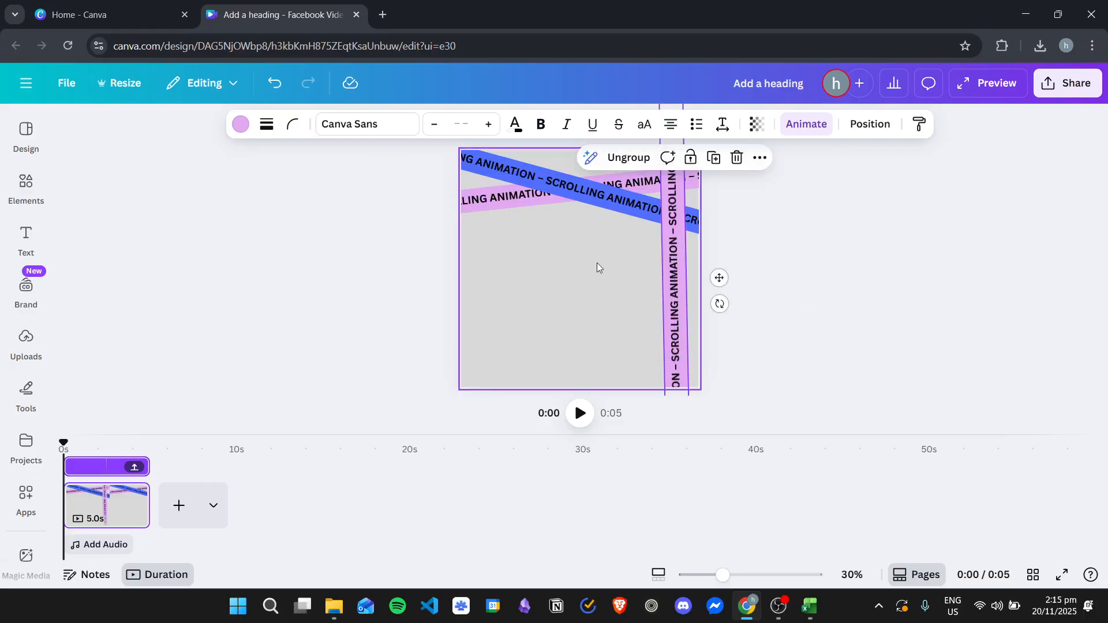
Step: Preview the page with all three scrolling text bands and return to the editor
click(611, 258)
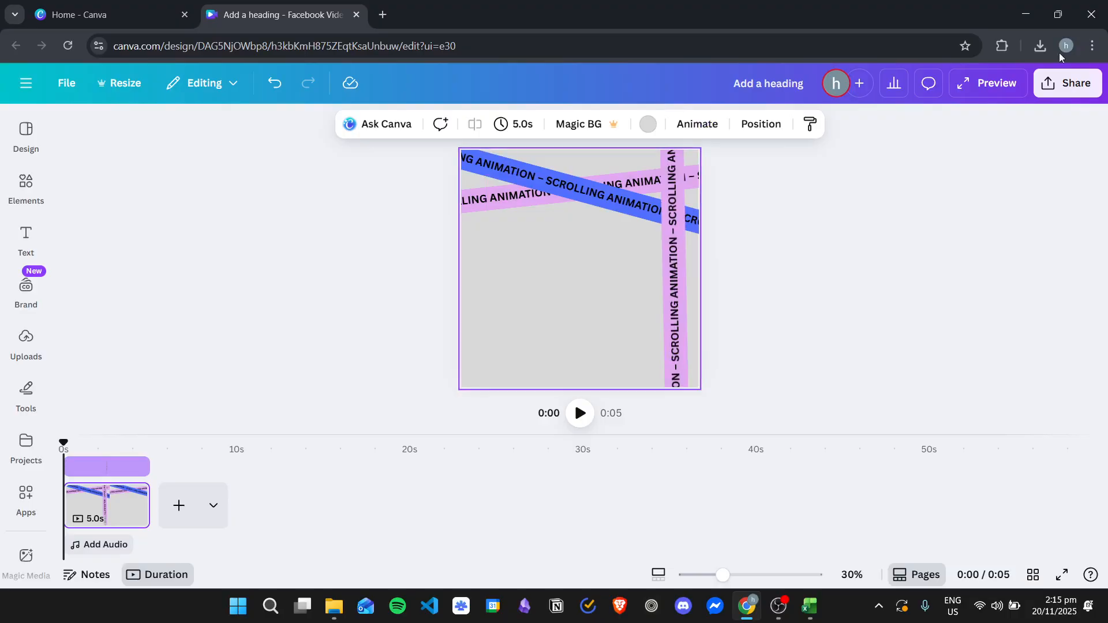
click(997, 86)
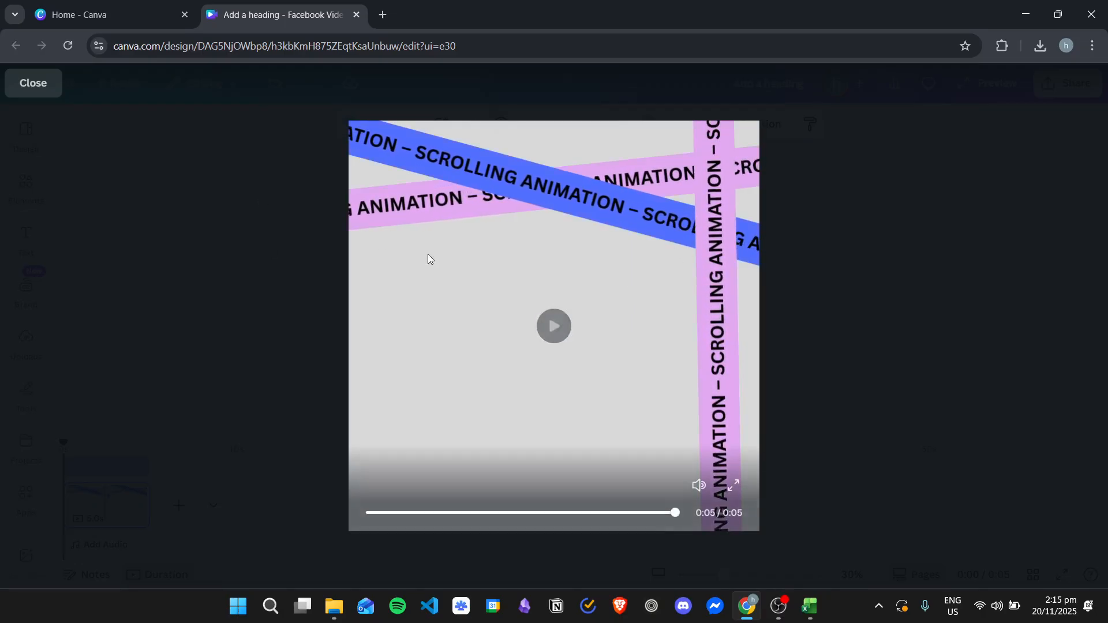
click(30, 87)
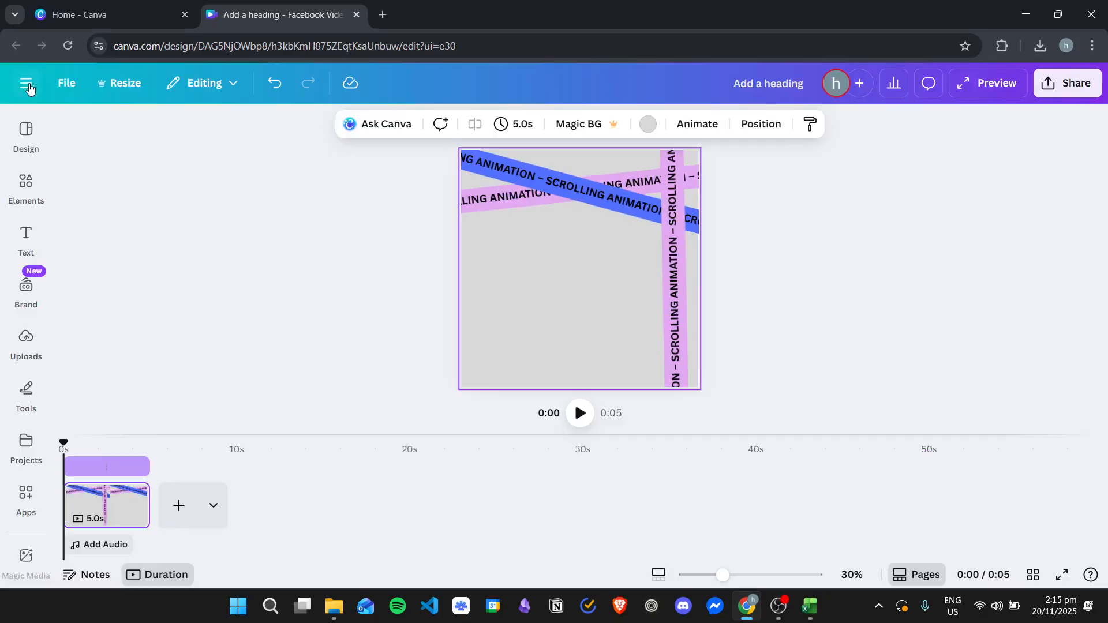
Step: Add a heading text box and place it in the empty area below the crossing bands
click(29, 237)
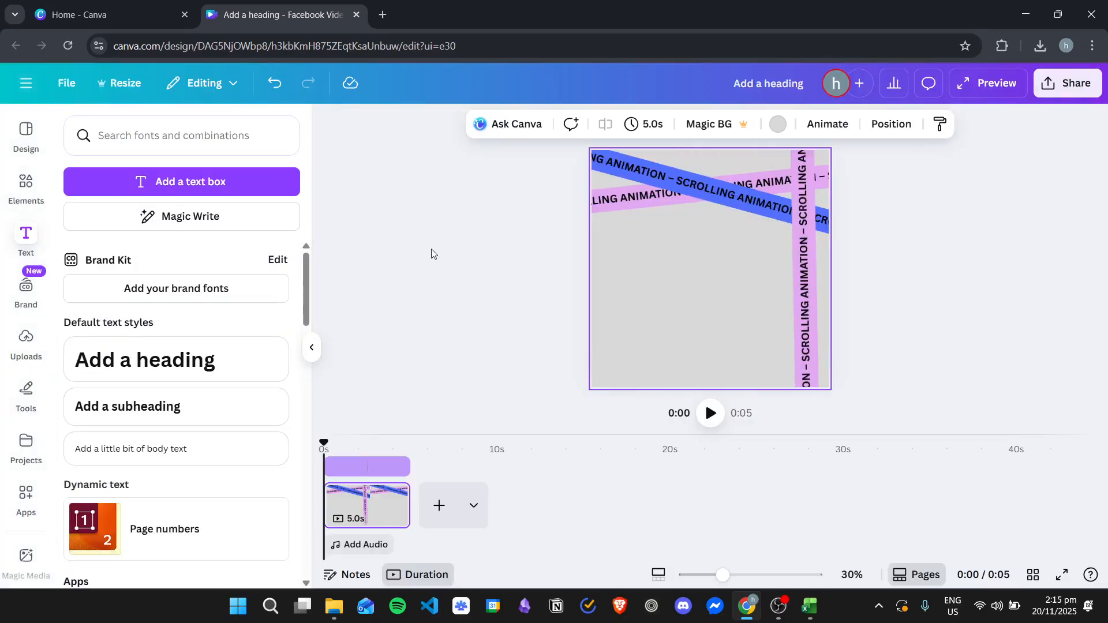
click(217, 359)
click(639, 326)
drag(700, 273, 642, 270)
Step: Replace the heading's text with SCROLLING ANIMATION TUTORIAL on three lines and move the block slightly up
double_click(657, 277)
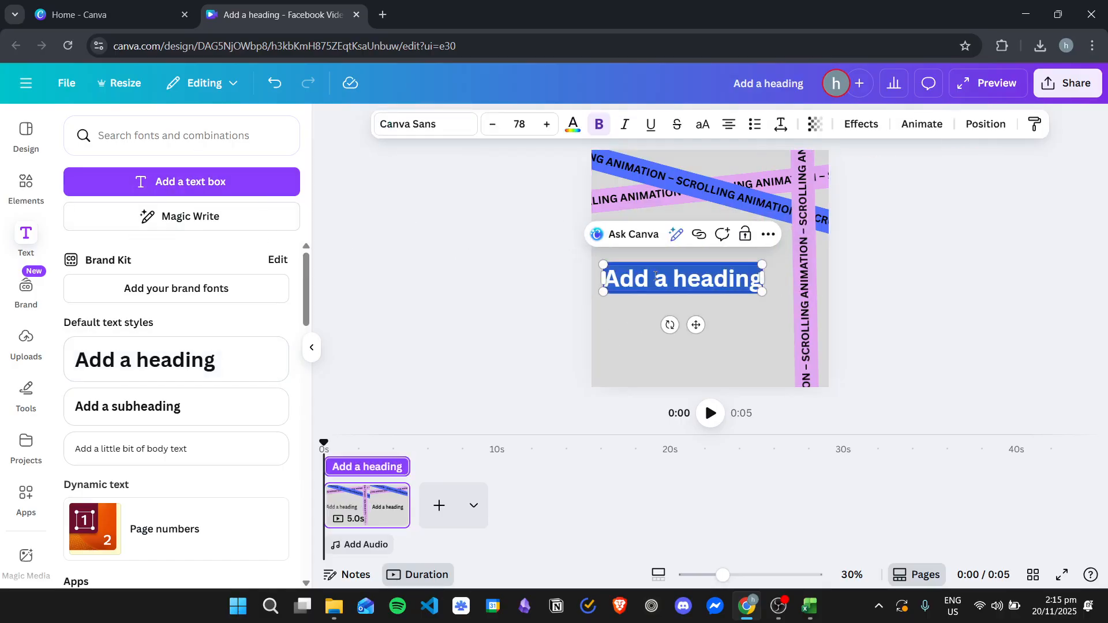
text(SCR)
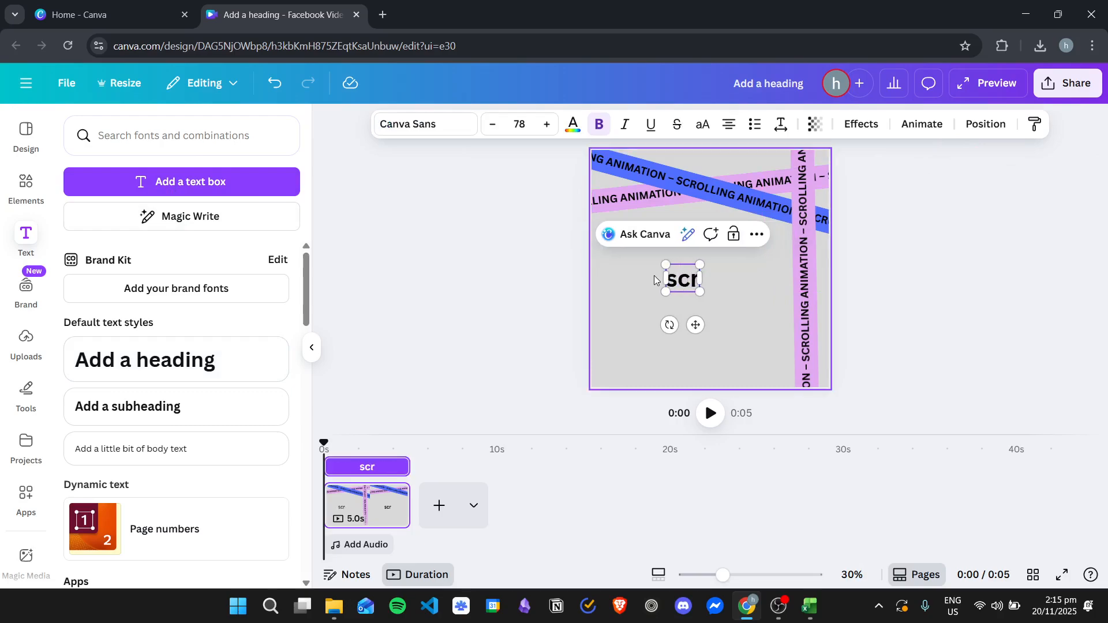
key(BackSpace)
key(BackSpace)
key(BackSpace)
text(SCRO)
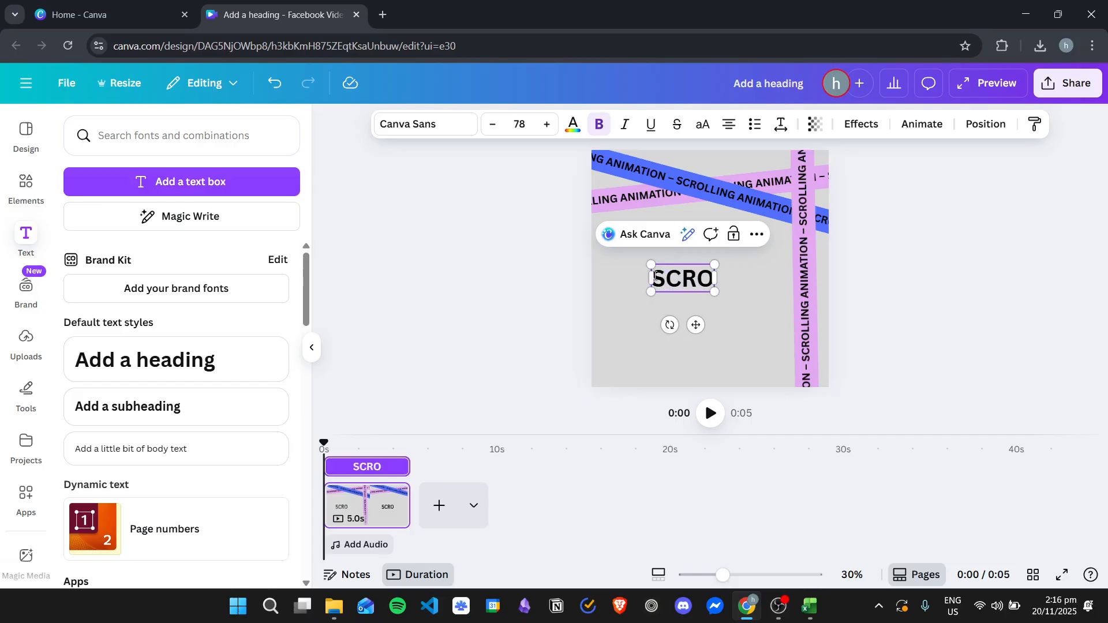
text(LLING A)
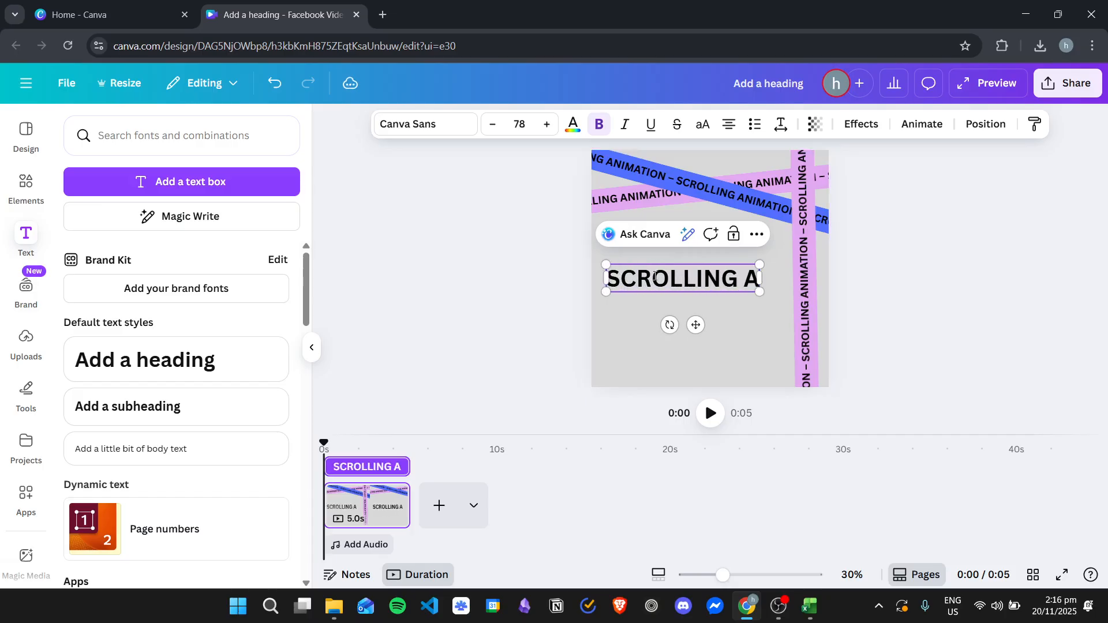
text(NIMATION)
key(Return)
text(TUTORIAL)
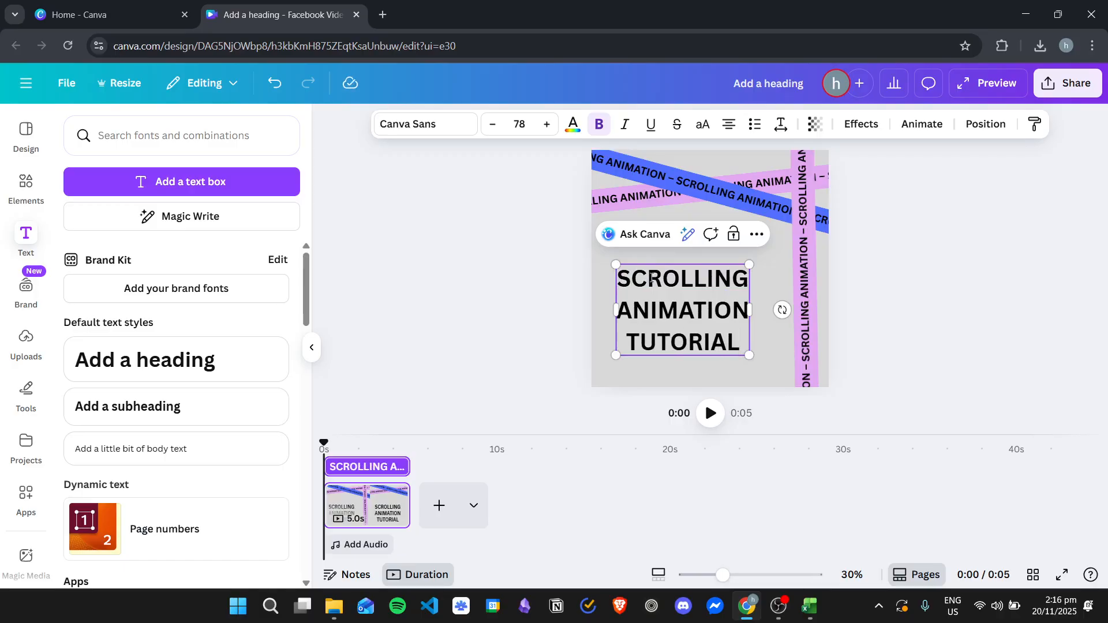
click(1048, 262)
drag(665, 292, 669, 280)
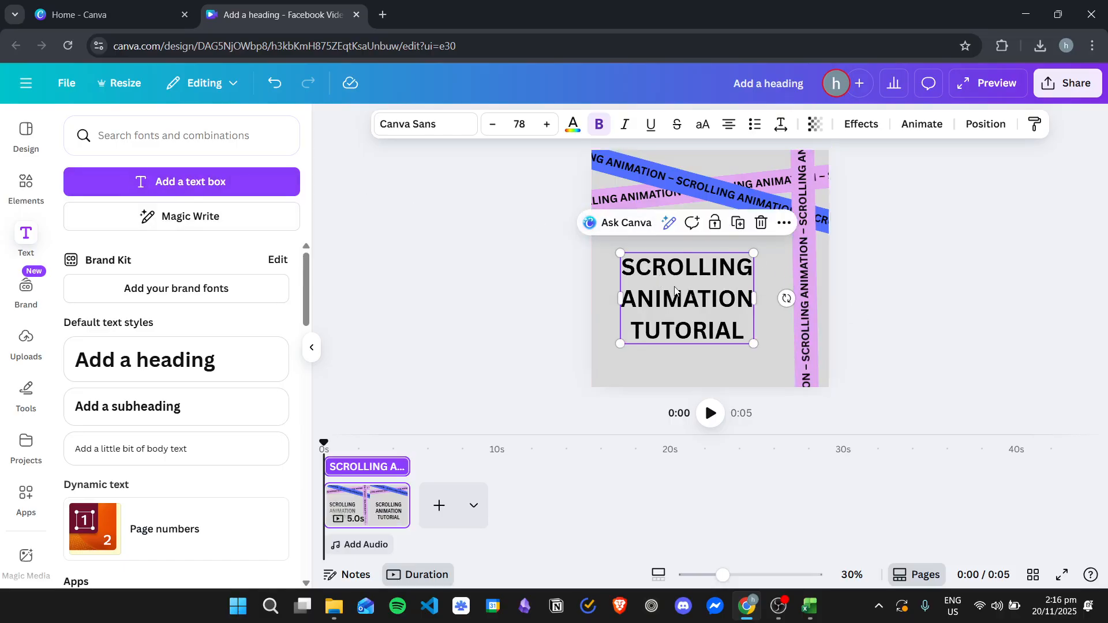
Step: Set the heading's font to Brick Sans and enlarge the text to size 84.8
click(312, 347)
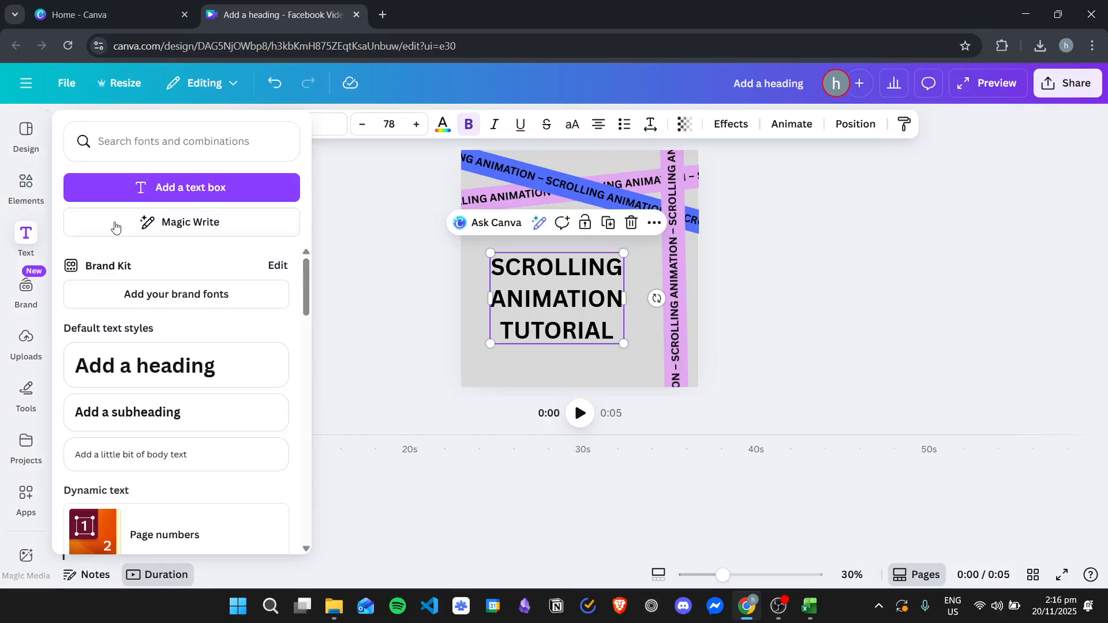
click(289, 126)
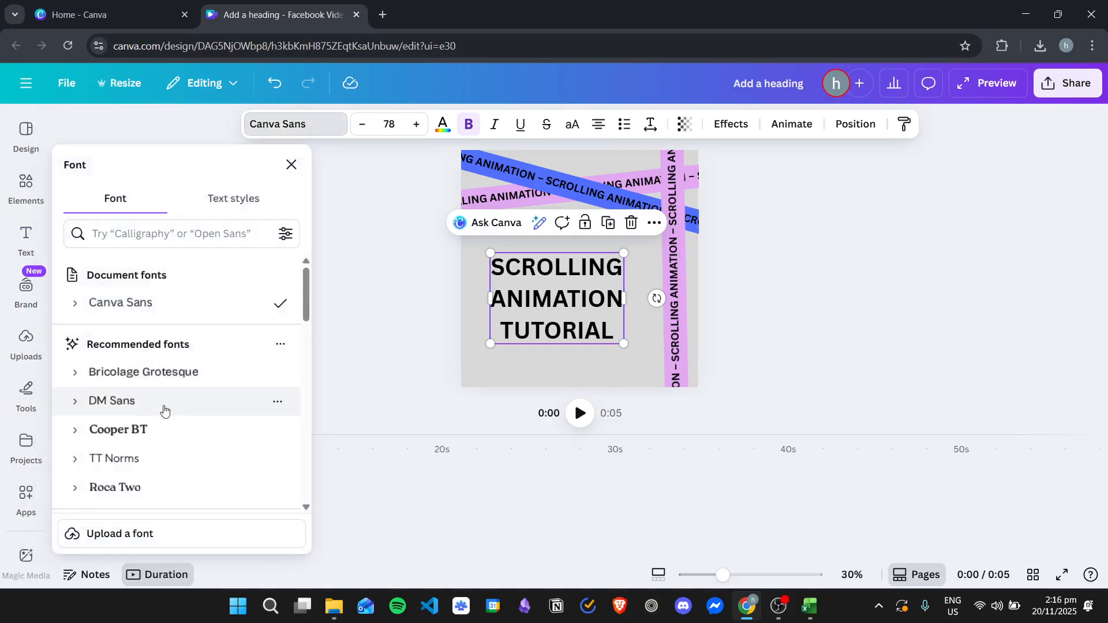
scroll(145, 357, down, 1)
scroll(145, 356, down, 1)
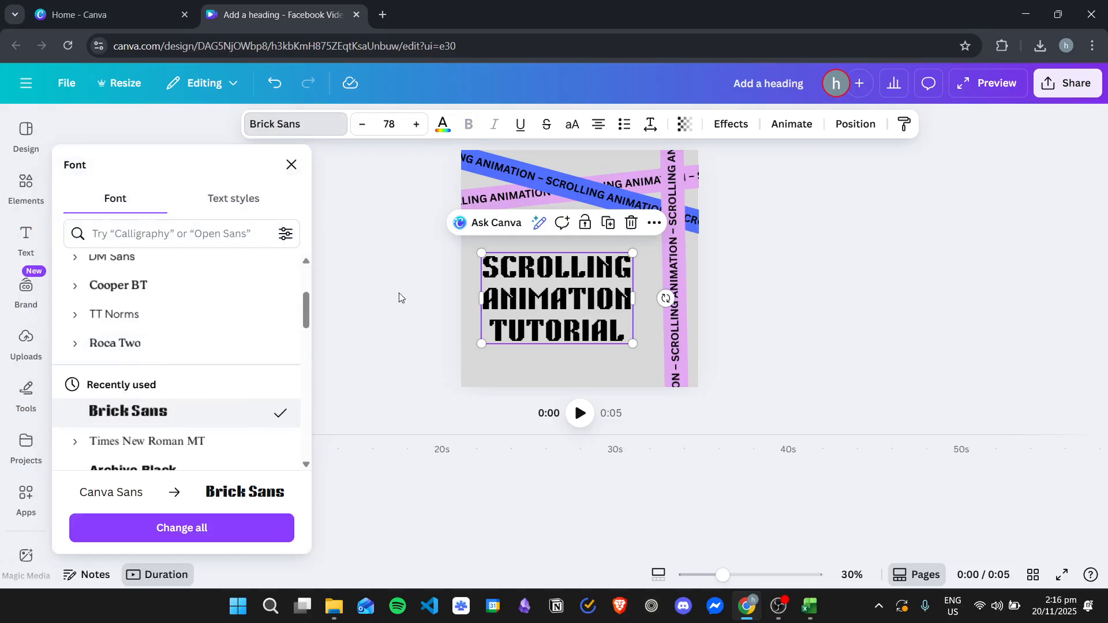
click(556, 303)
mouse_move(633, 344)
mouse_down()
mouse_move(649, 364)
mouse_move(646, 353)
mouse_up()
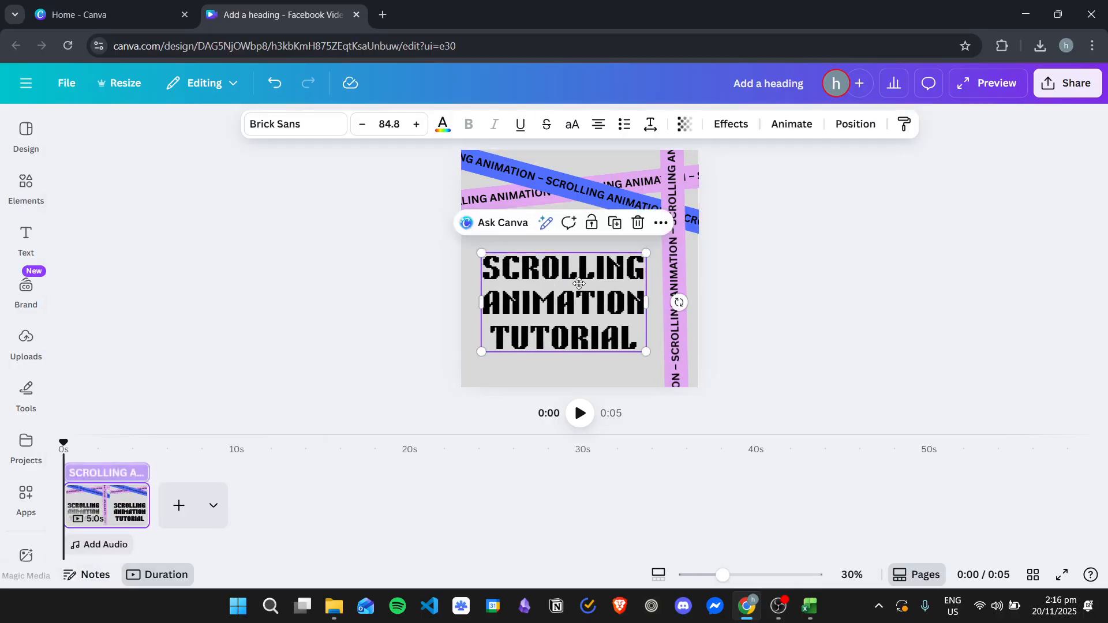
Step: Add a rounded square shape and stretch it over the heading to about 834 by 675 px
click(21, 182)
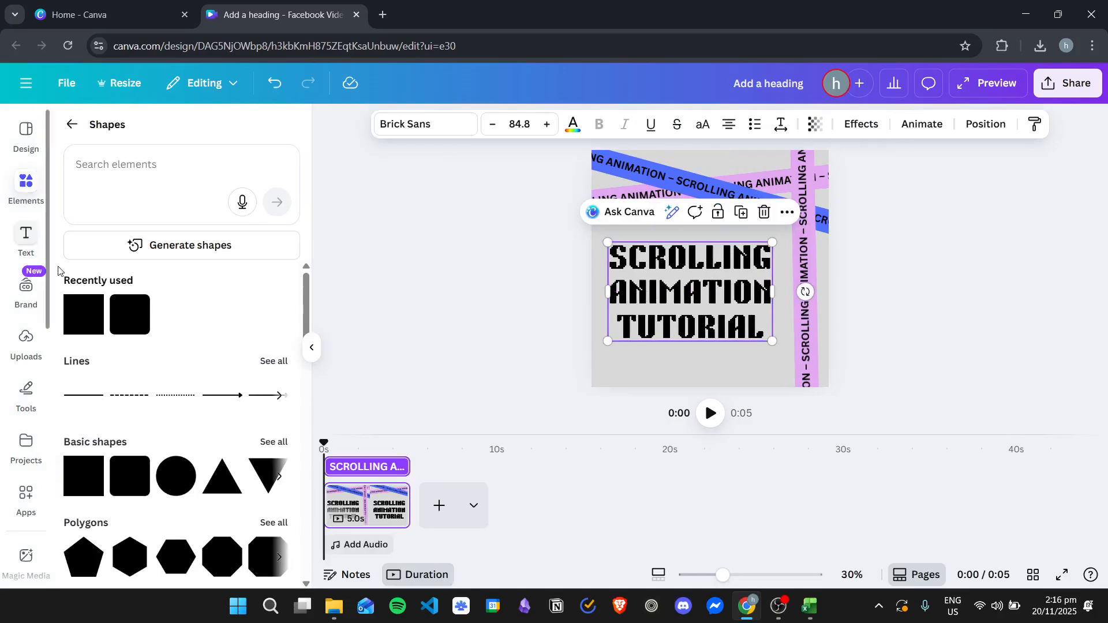
scroll(196, 427, down, 1)
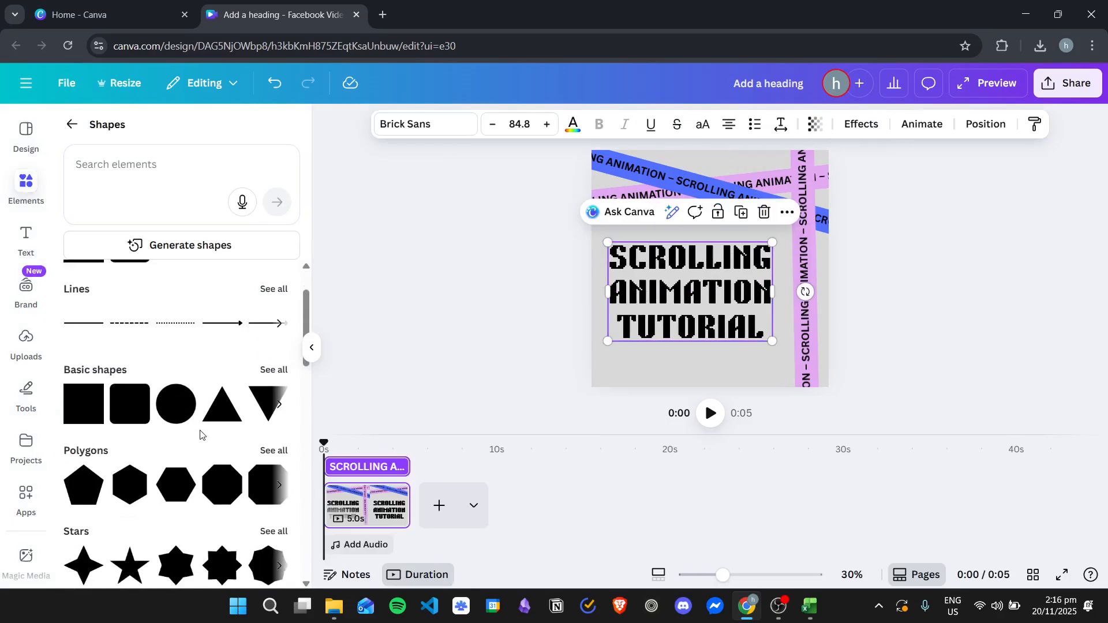
scroll(177, 412, down, 1)
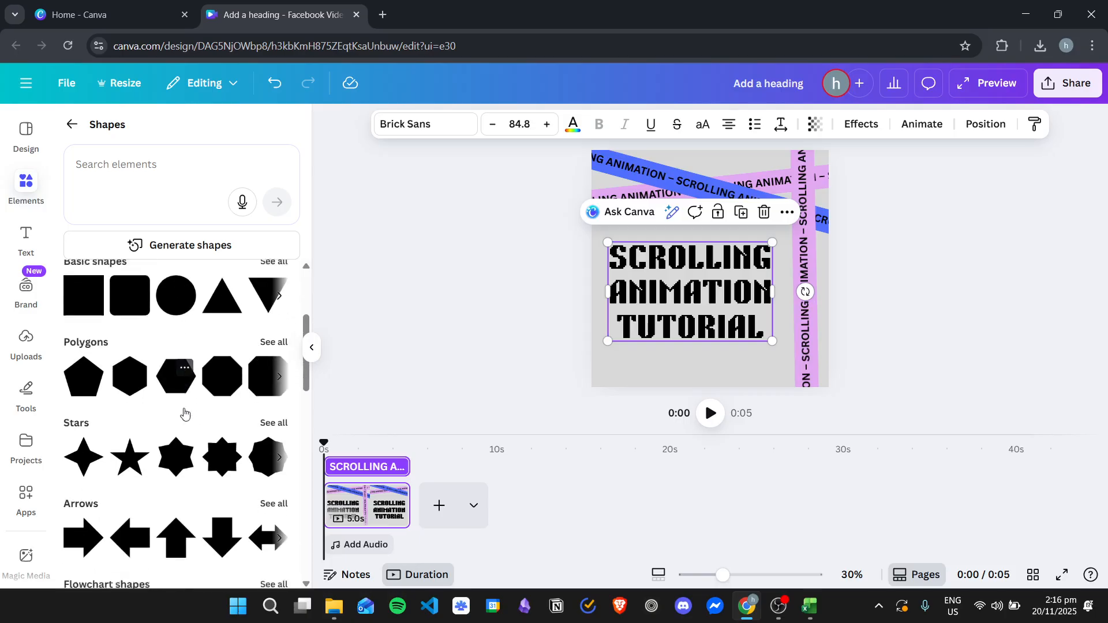
scroll(222, 445, up, 2)
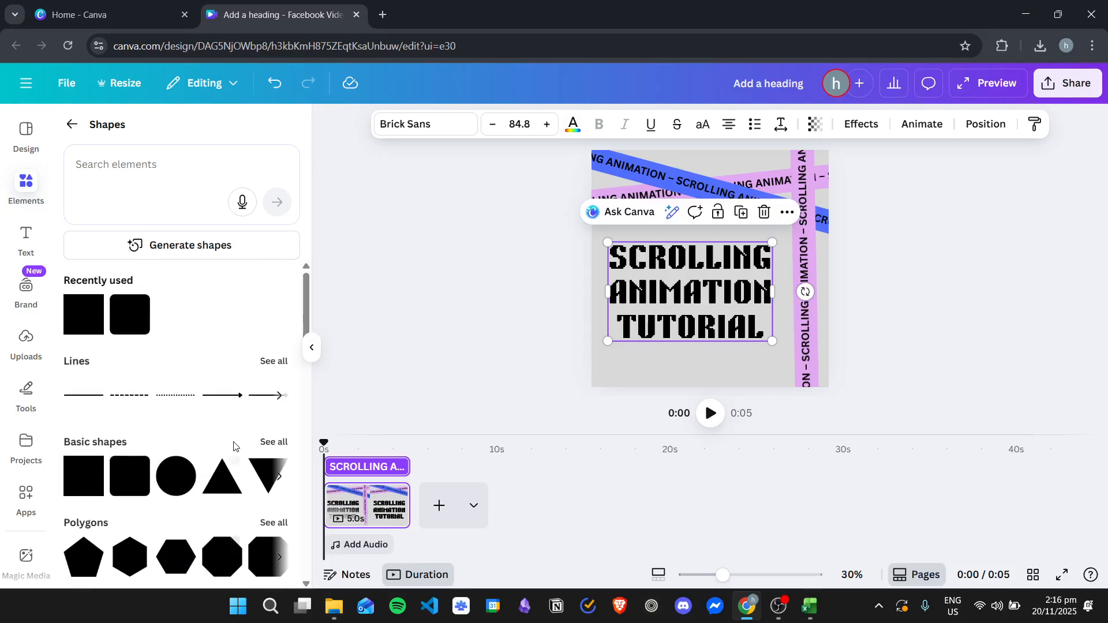
click(120, 481)
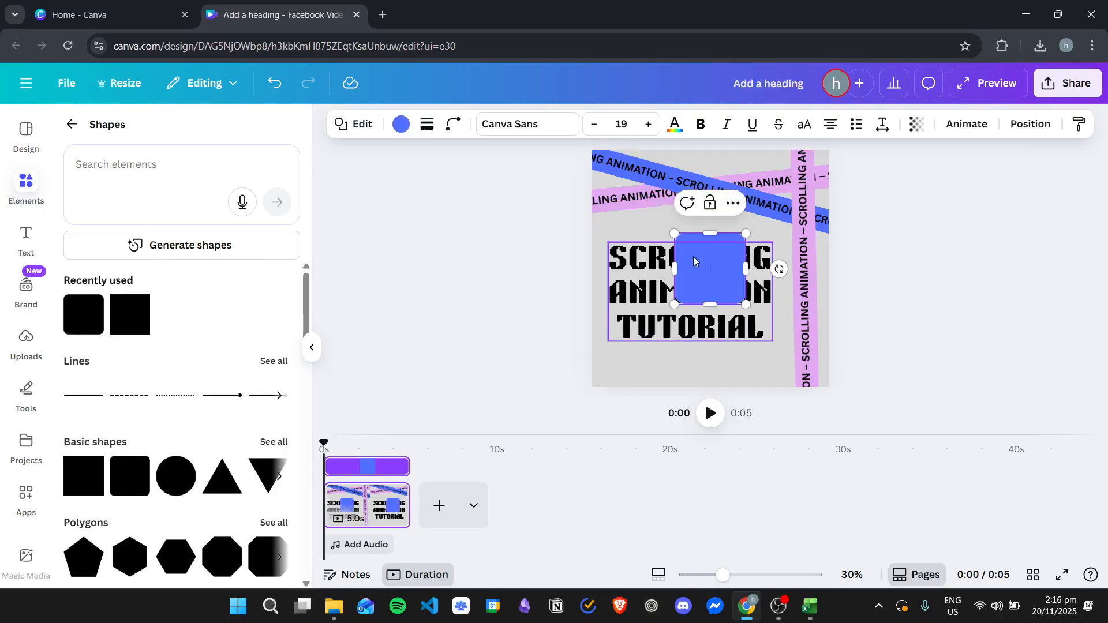
click(900, 242)
drag(687, 250, 640, 255)
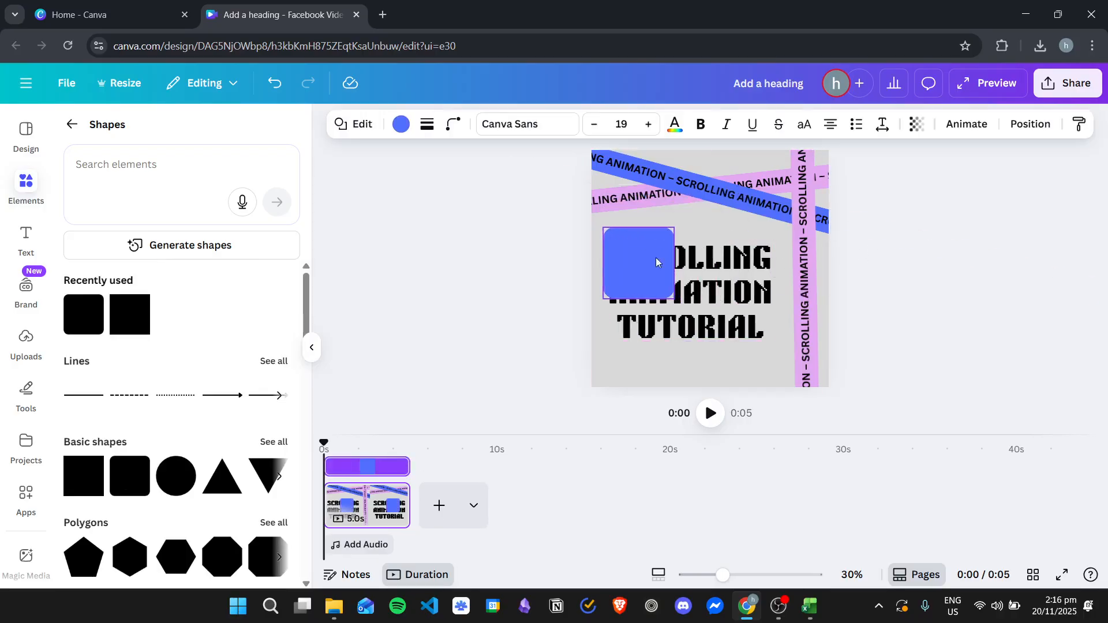
drag(675, 299, 776, 372)
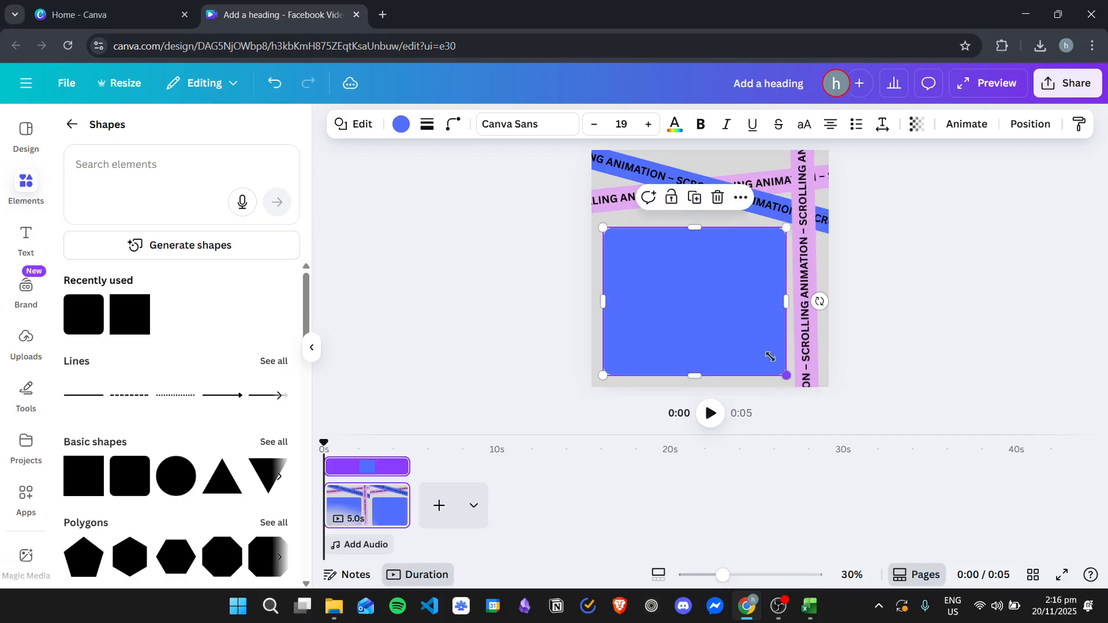
Step: Send the blue rounded rectangle one layer backward, behind the heading text
right_click(708, 281)
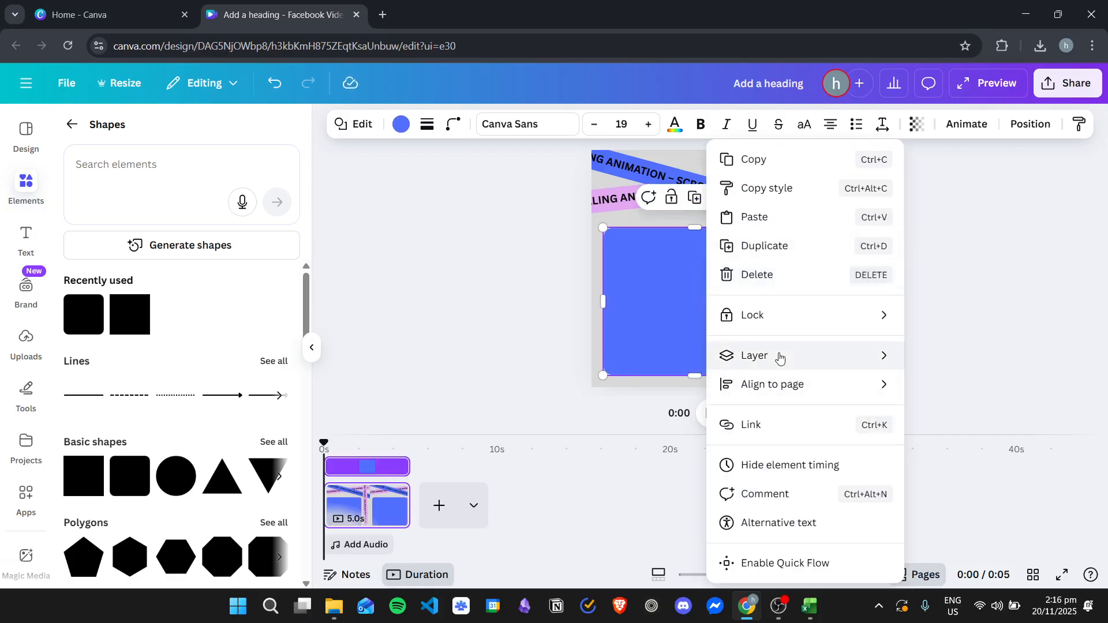
mouse_move(780, 357)
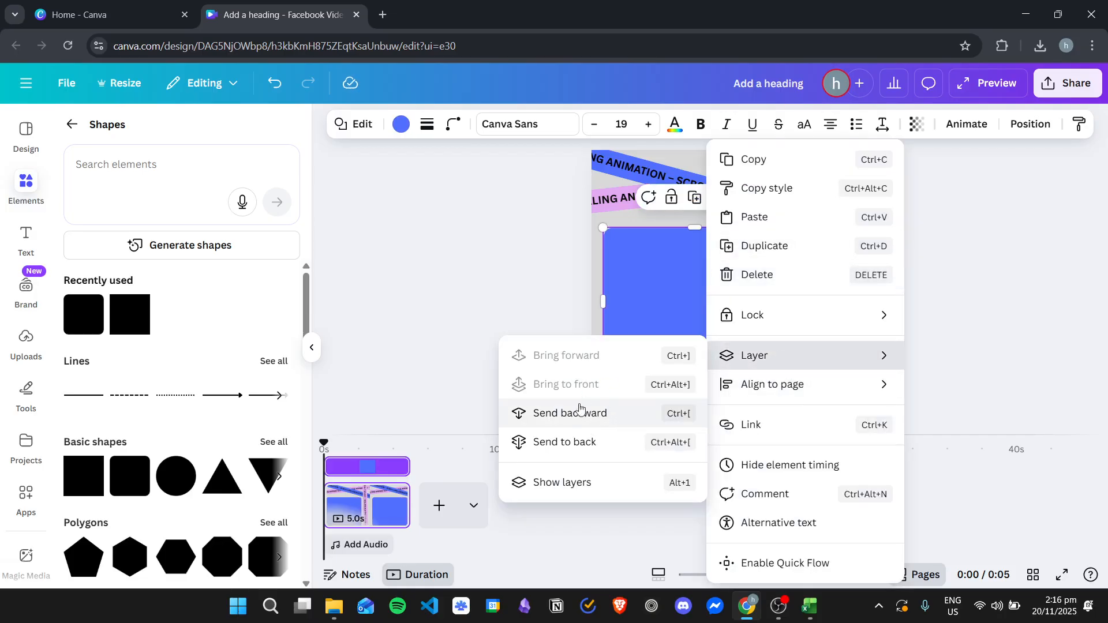
click(595, 414)
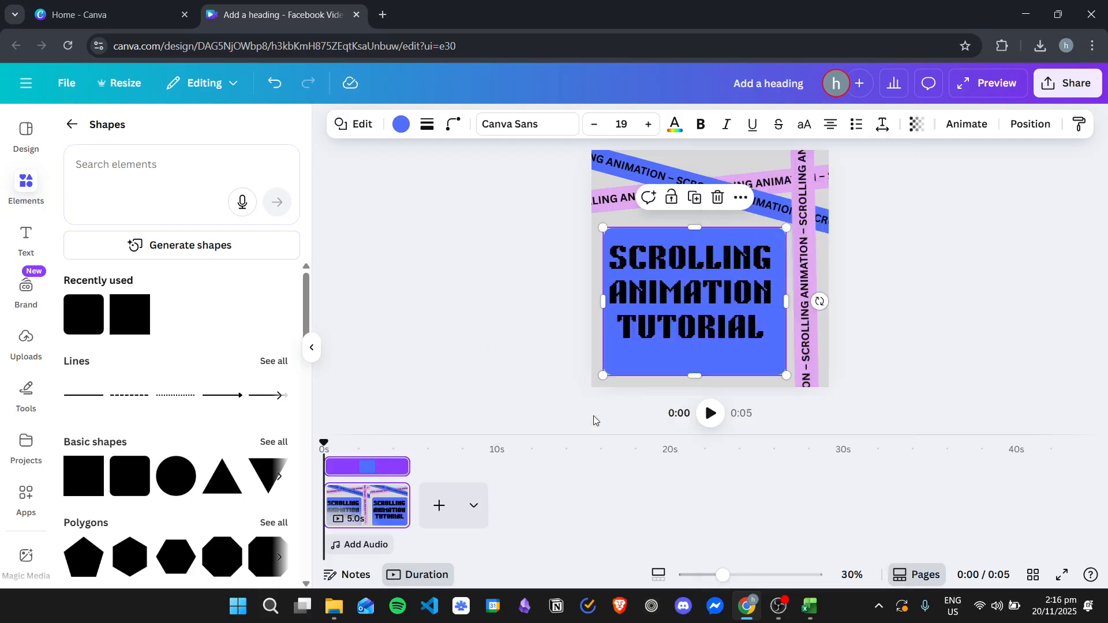
click(959, 252)
Step: Examine the stacking order of the heading, rectangle and text bands in the layer list
click(694, 362)
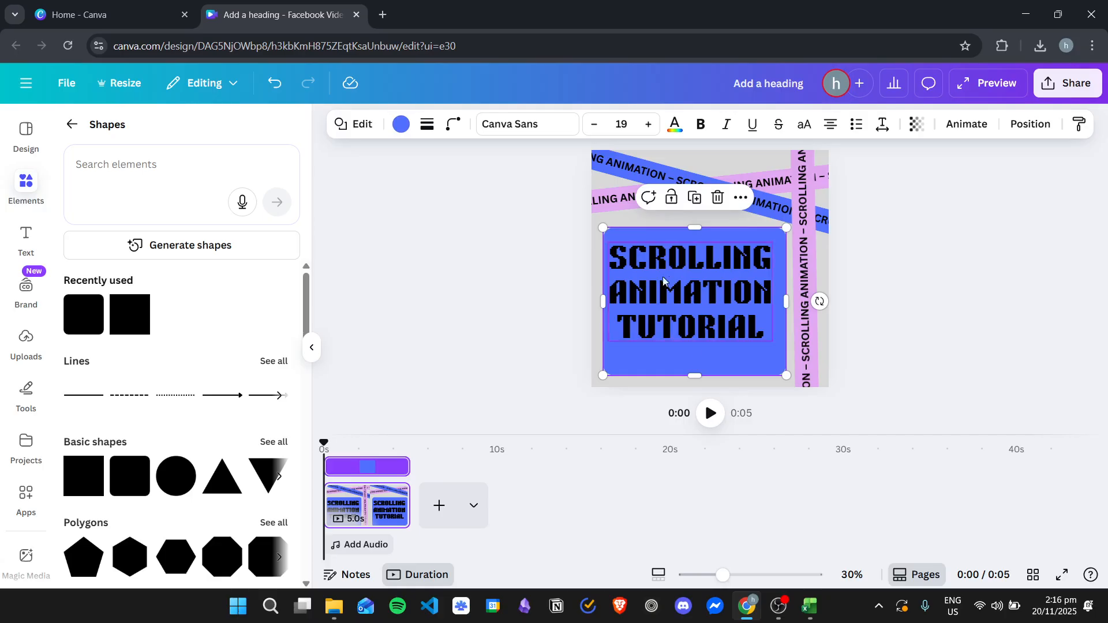
click(1031, 126)
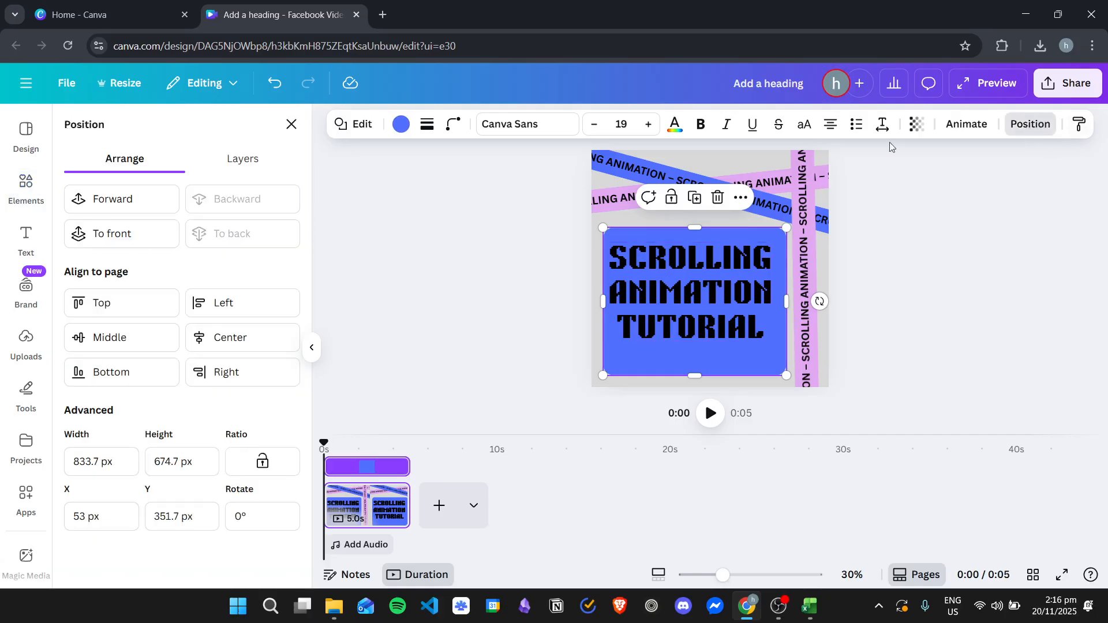
click(253, 161)
mouse_move(89, 292)
mouse_down()
mouse_move(85, 240)
mouse_move(86, 295)
mouse_up()
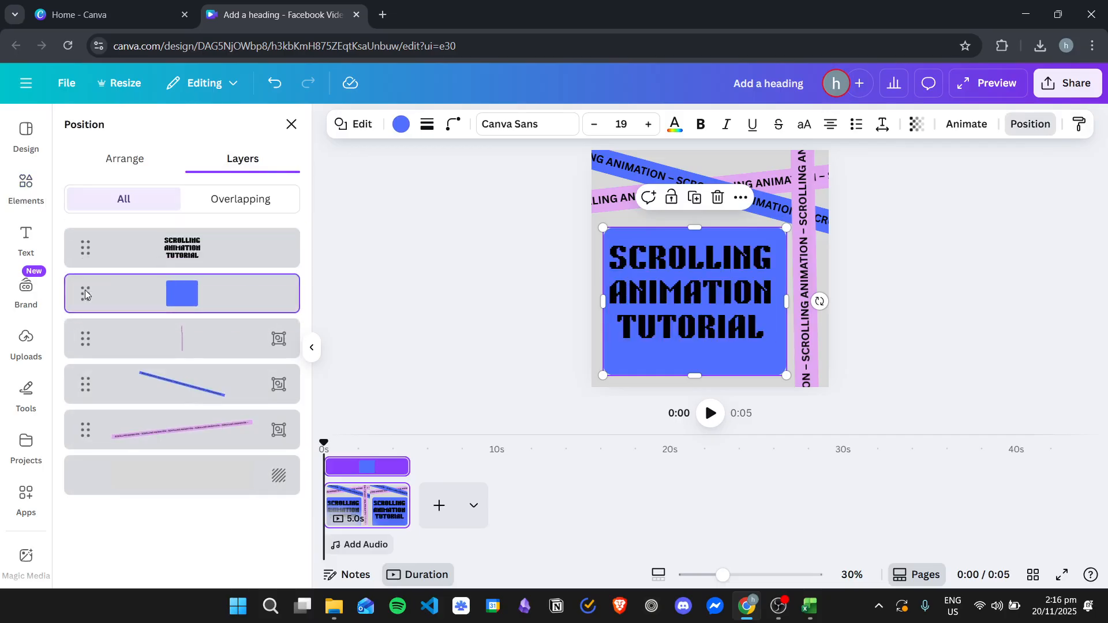
click(84, 336)
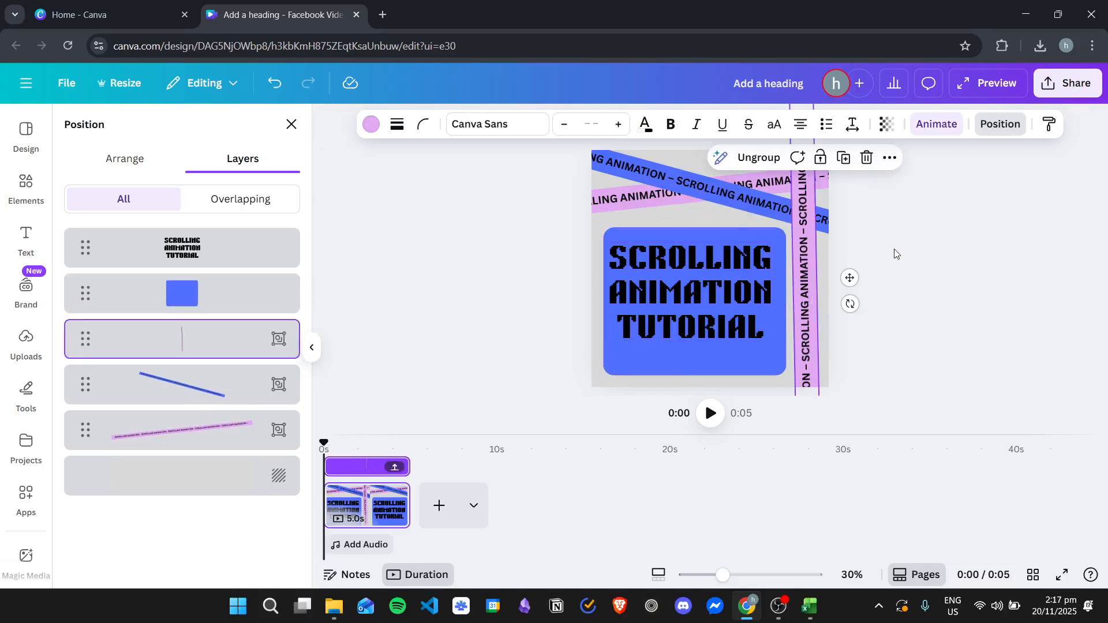
Step: Shorten the rounded rectangle to fit closer around the heading and recolour it coral red from the default solid colours
click(706, 371)
click(705, 370)
mouse_move(785, 377)
mouse_down()
mouse_move(773, 354)
mouse_move(781, 357)
mouse_up()
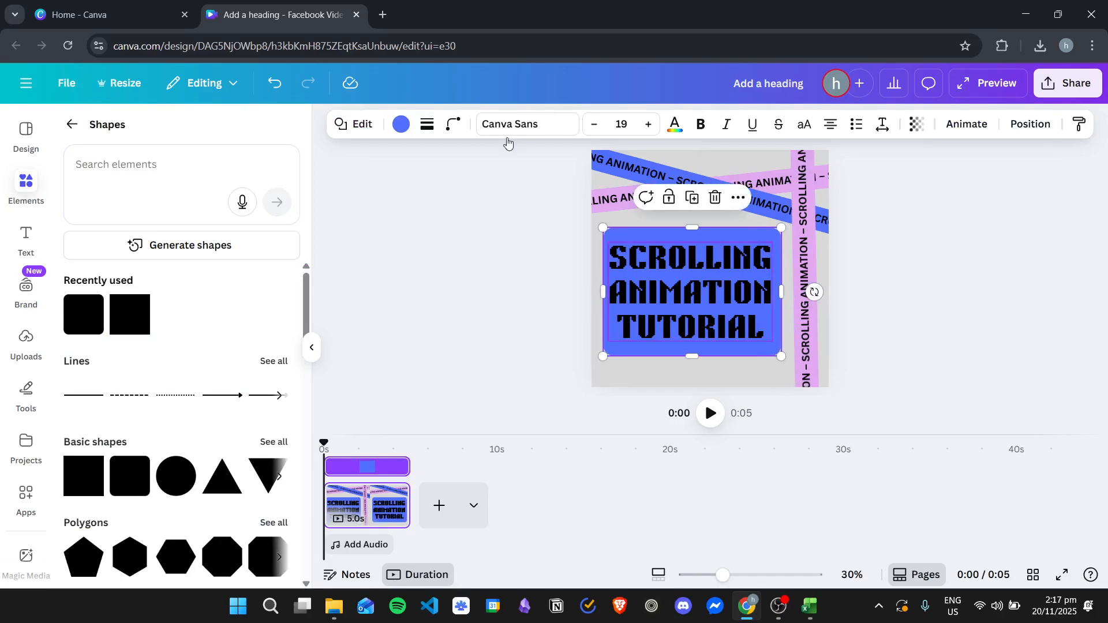
click(402, 124)
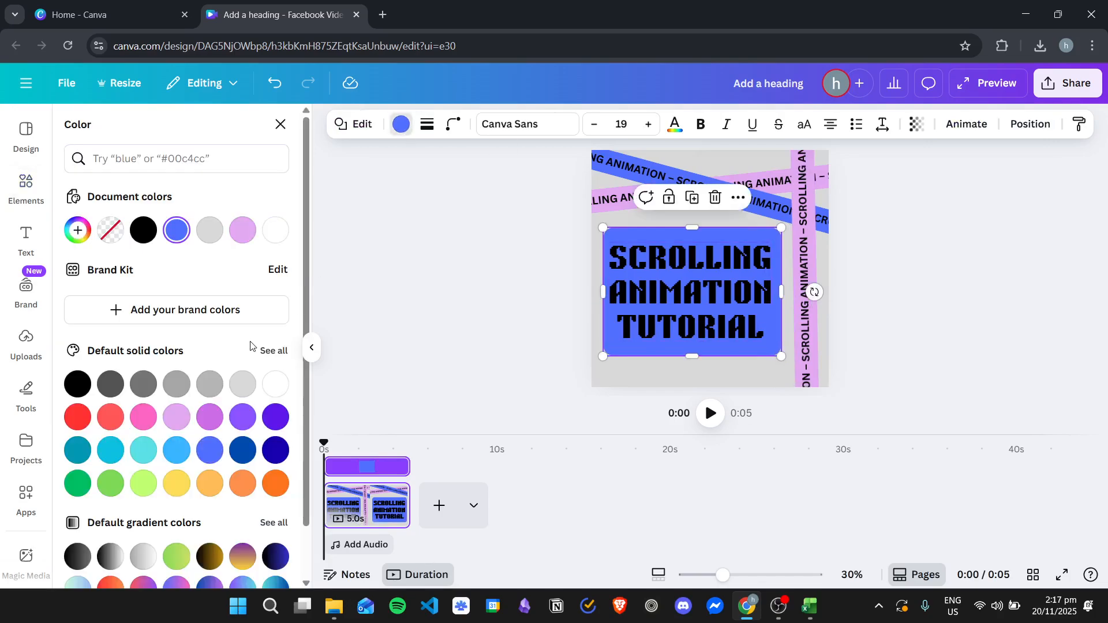
click(111, 416)
click(474, 329)
click(453, 262)
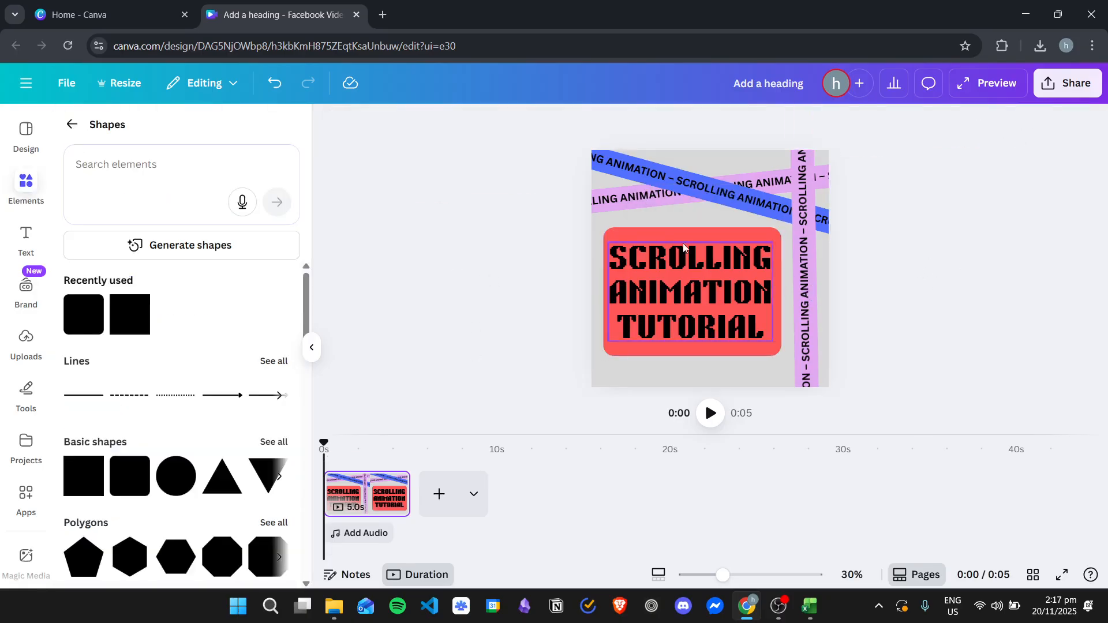
Step: Try Archivo Black and League Spartan on the vertical band's text, and settle on the Gagalin font
click(549, 150)
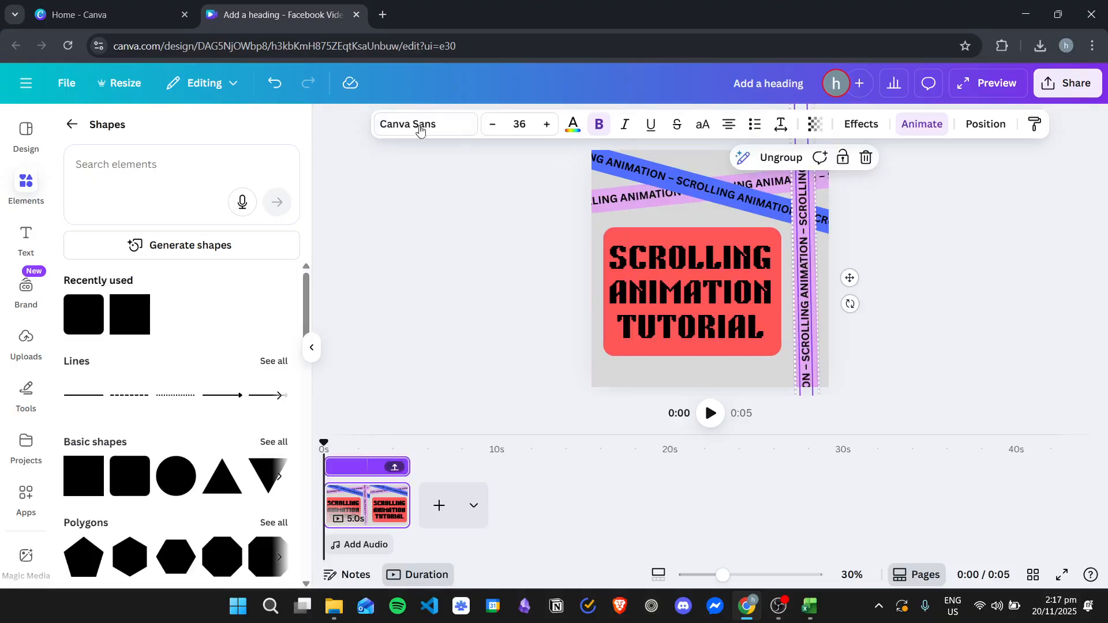
click(460, 127)
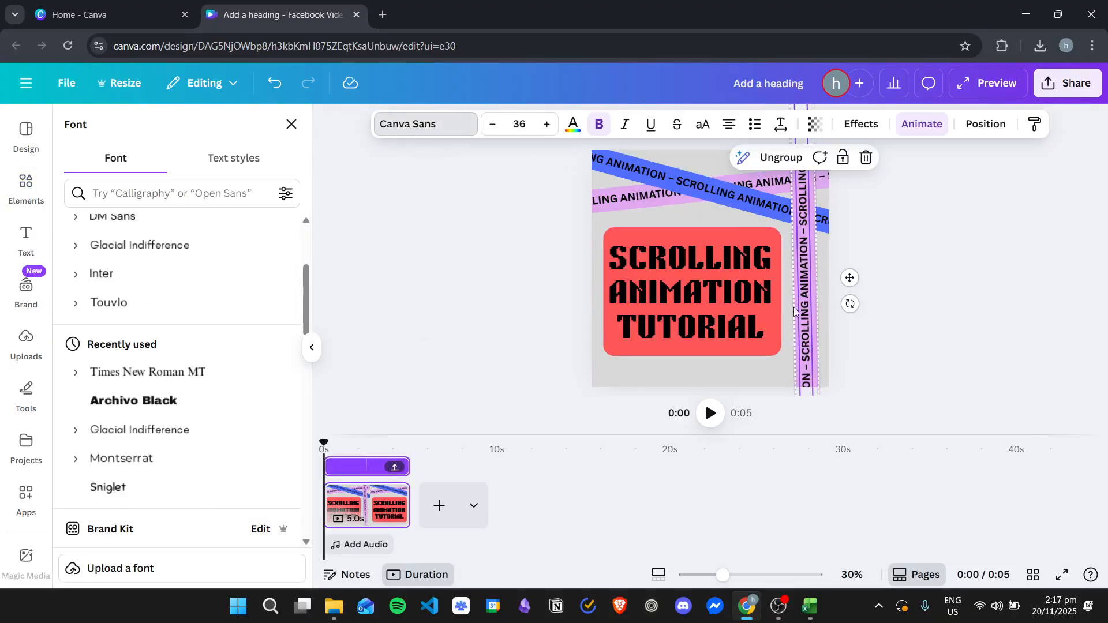
scroll(198, 366, down, 3)
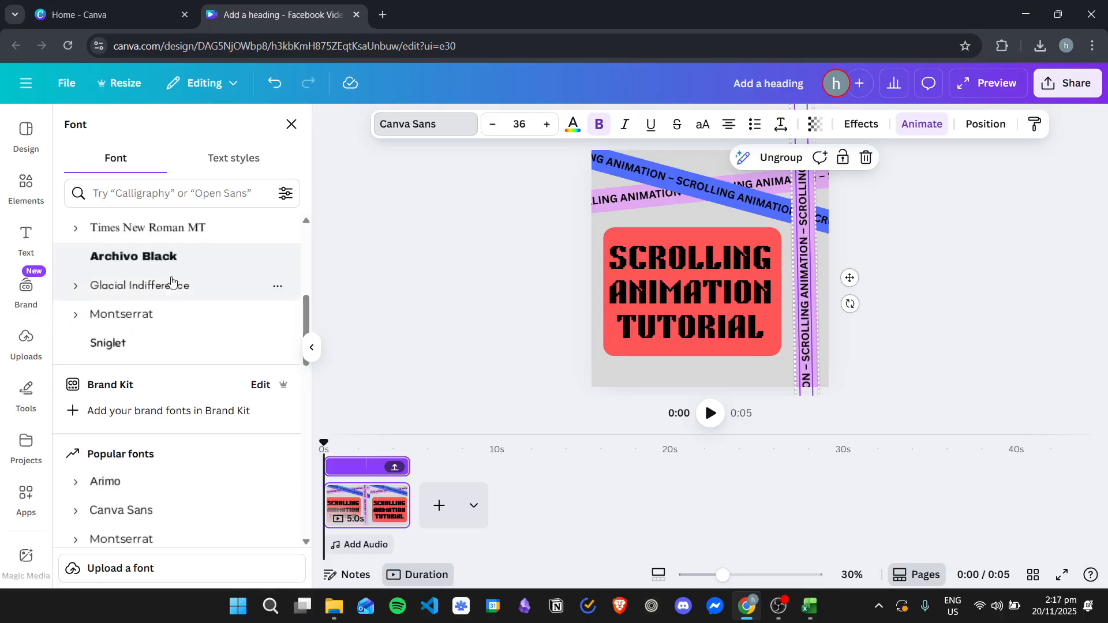
click(179, 260)
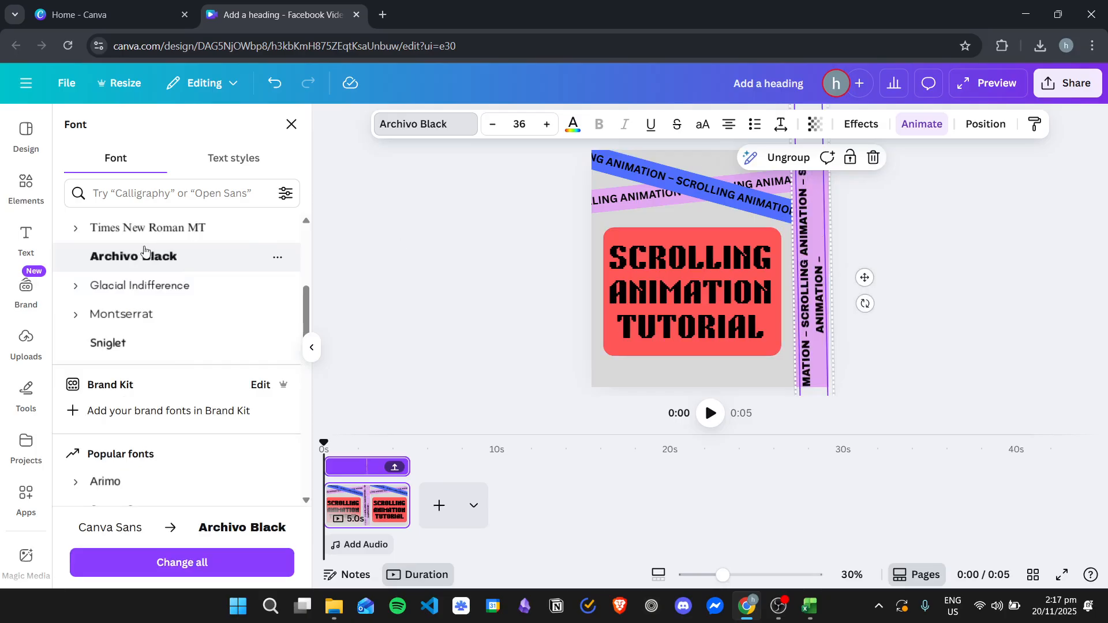
scroll(217, 363, down, 4)
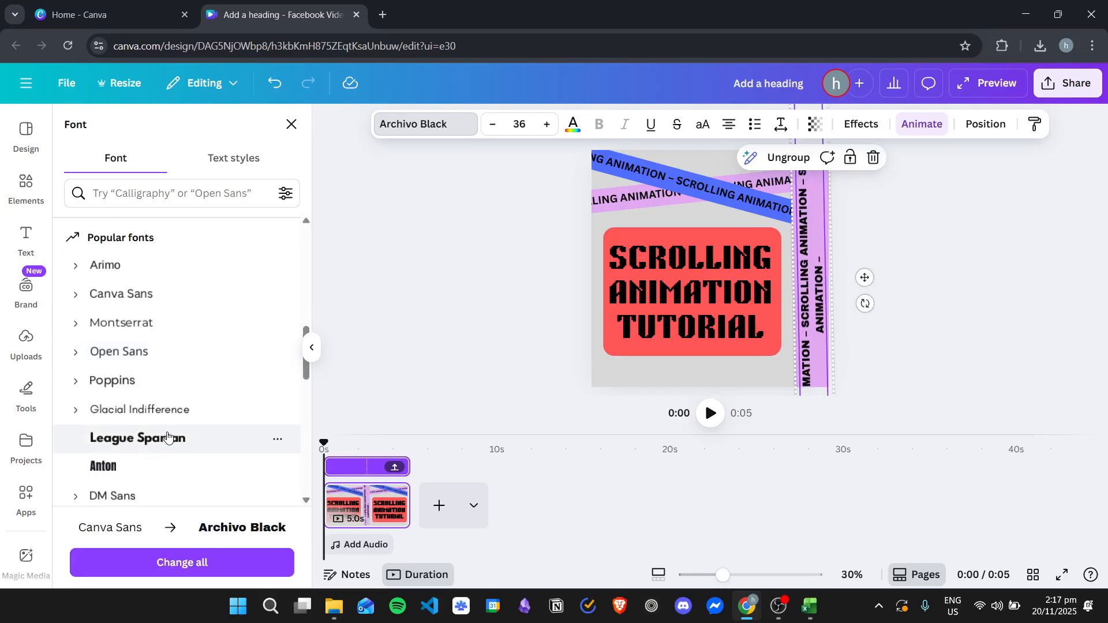
scroll(163, 416, down, 2)
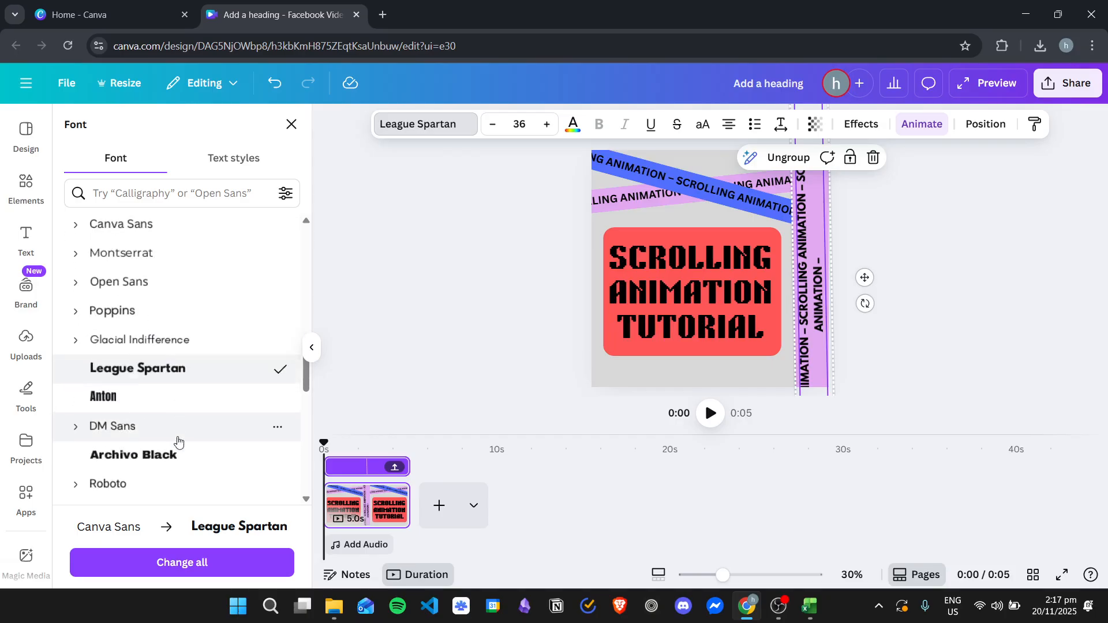
scroll(153, 445, down, 4)
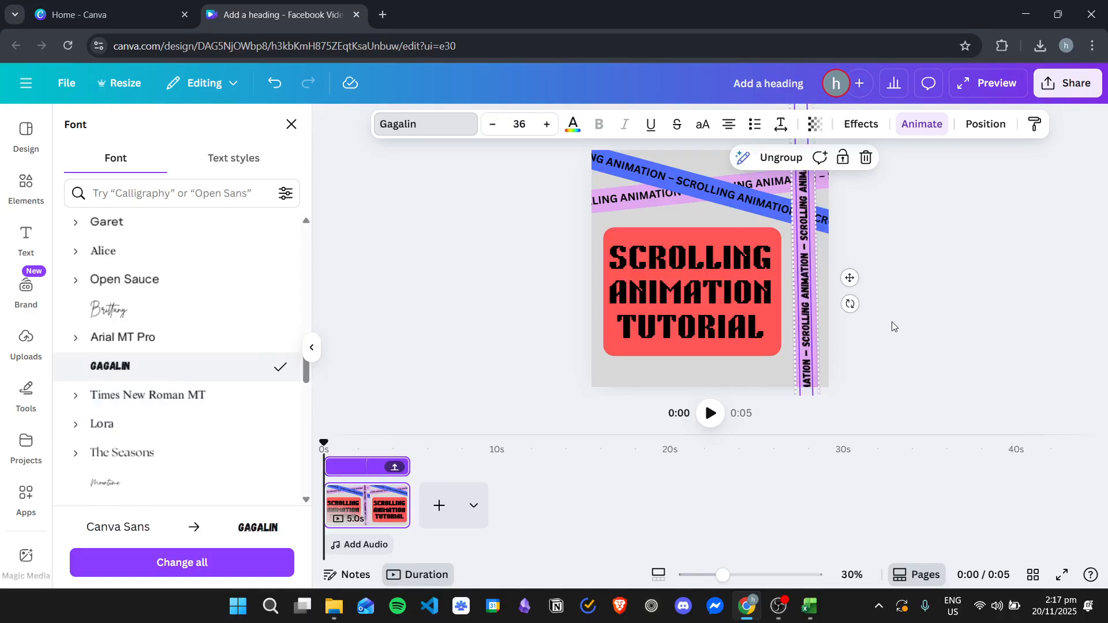
Step: Set the text on the blue tilted band and the upper purple band to the Gagalin font
click(678, 190)
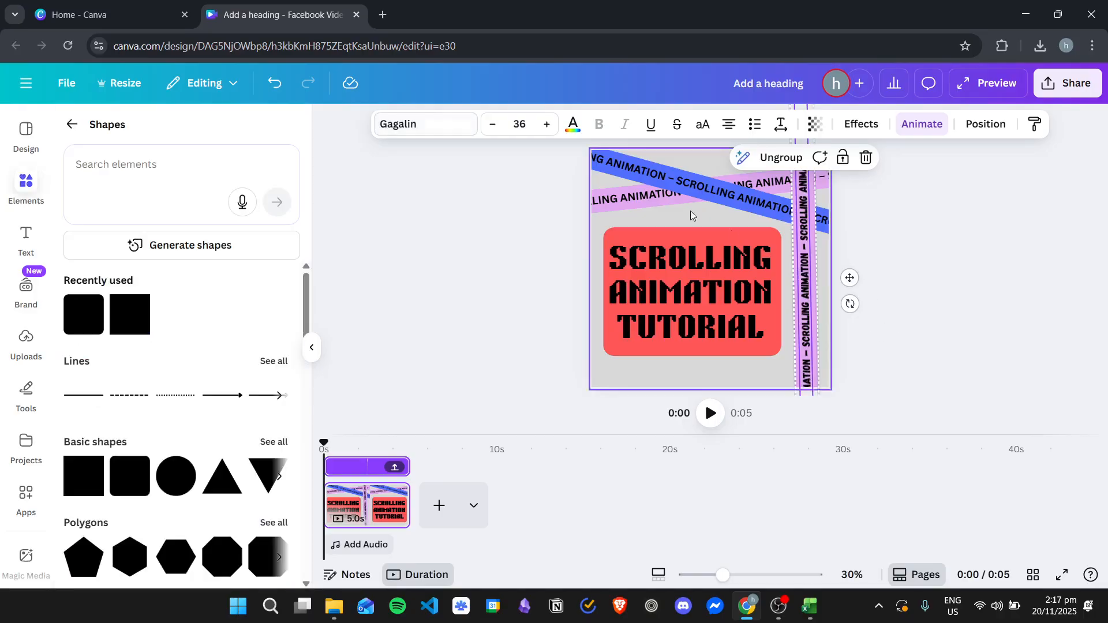
click(427, 126)
click(168, 368)
click(612, 202)
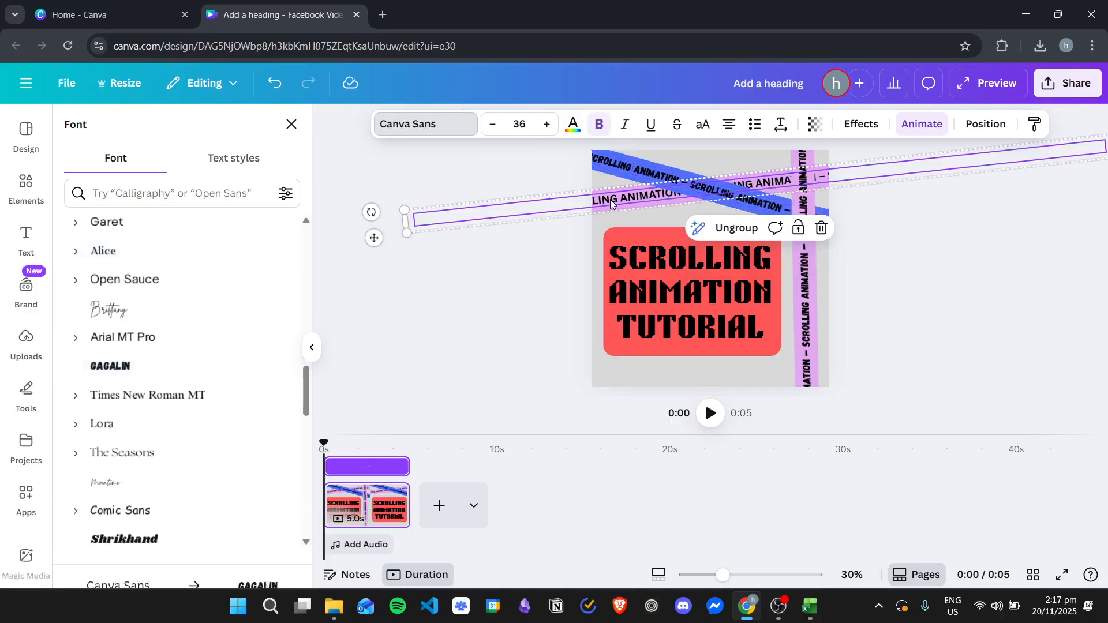
click(432, 124)
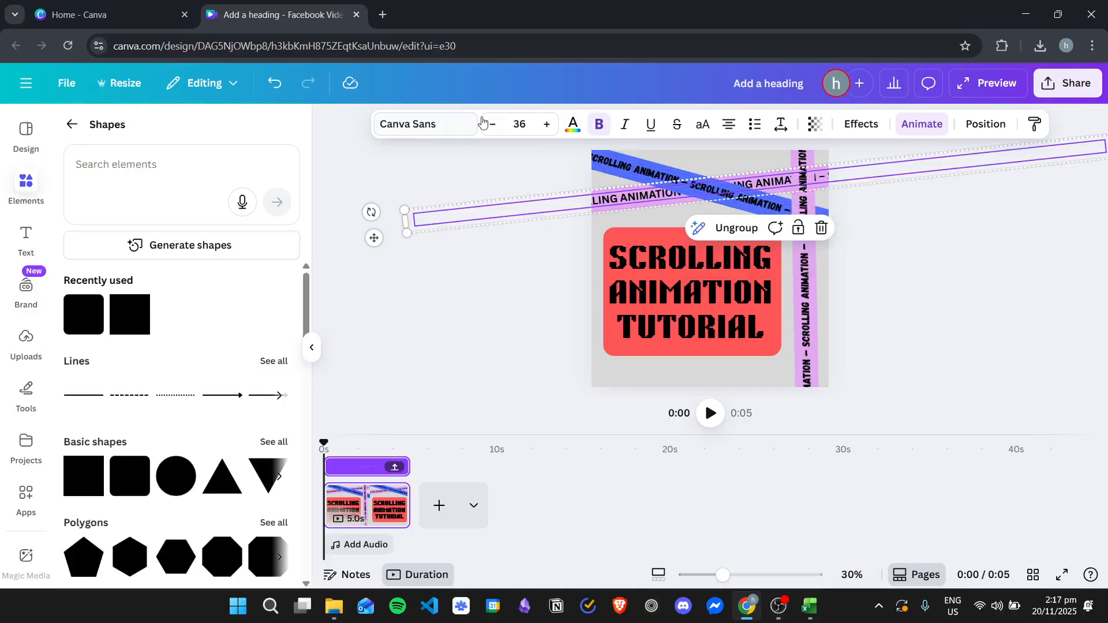
click(467, 126)
click(138, 367)
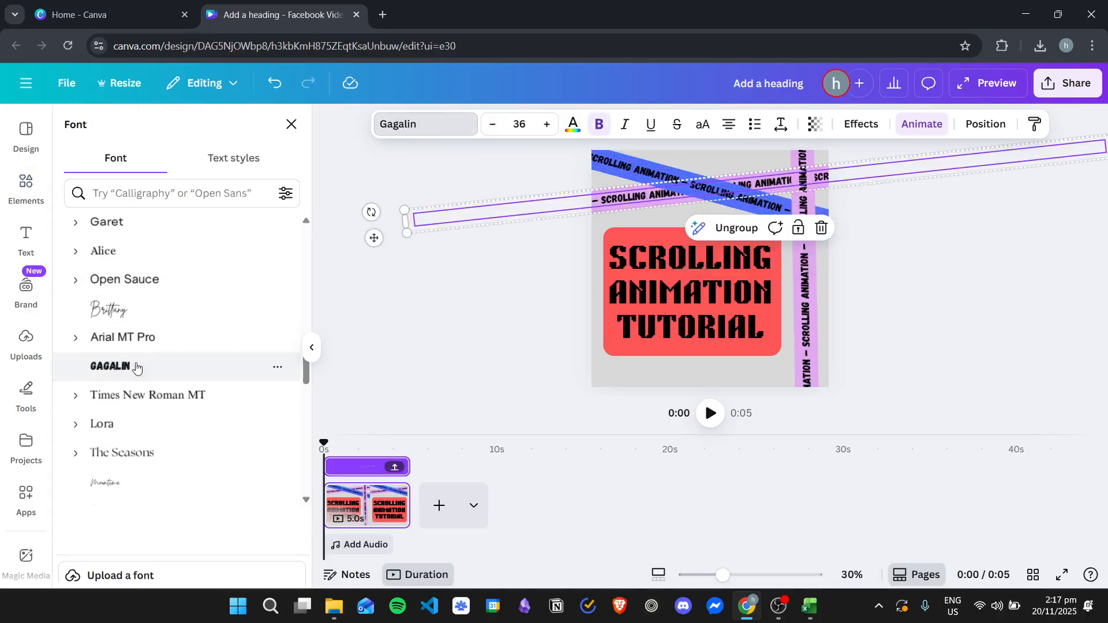
click(467, 331)
Step: Preview the full design to check the scrolling bands with their new font
click(1037, 276)
click(988, 88)
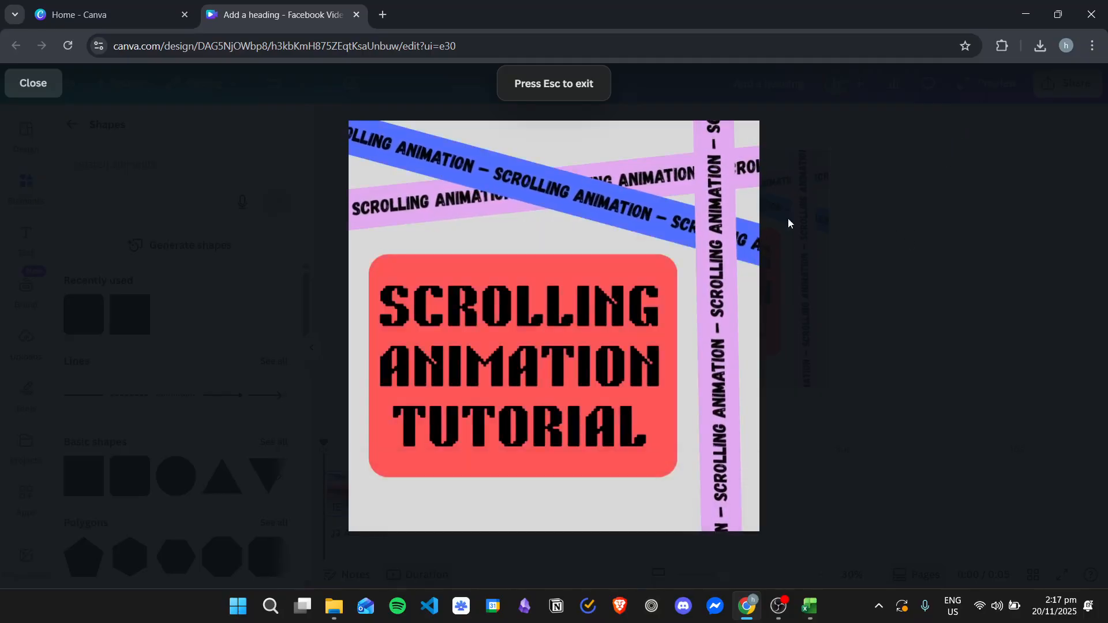
click(36, 90)
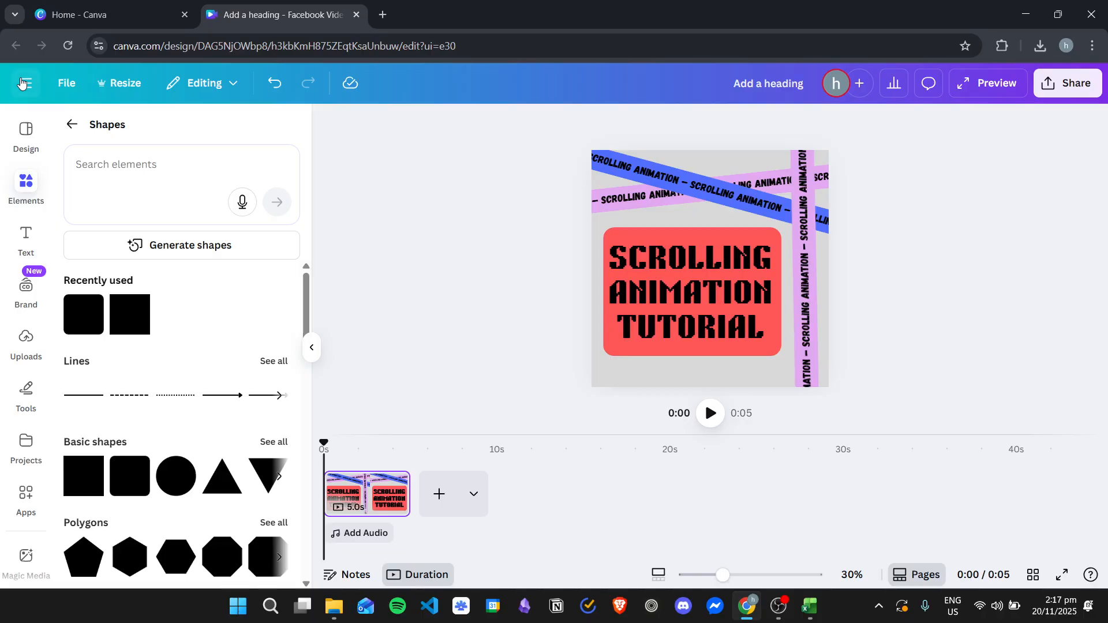
Step: Stretch the coral red box downward past the lower edge of the page
click(721, 264)
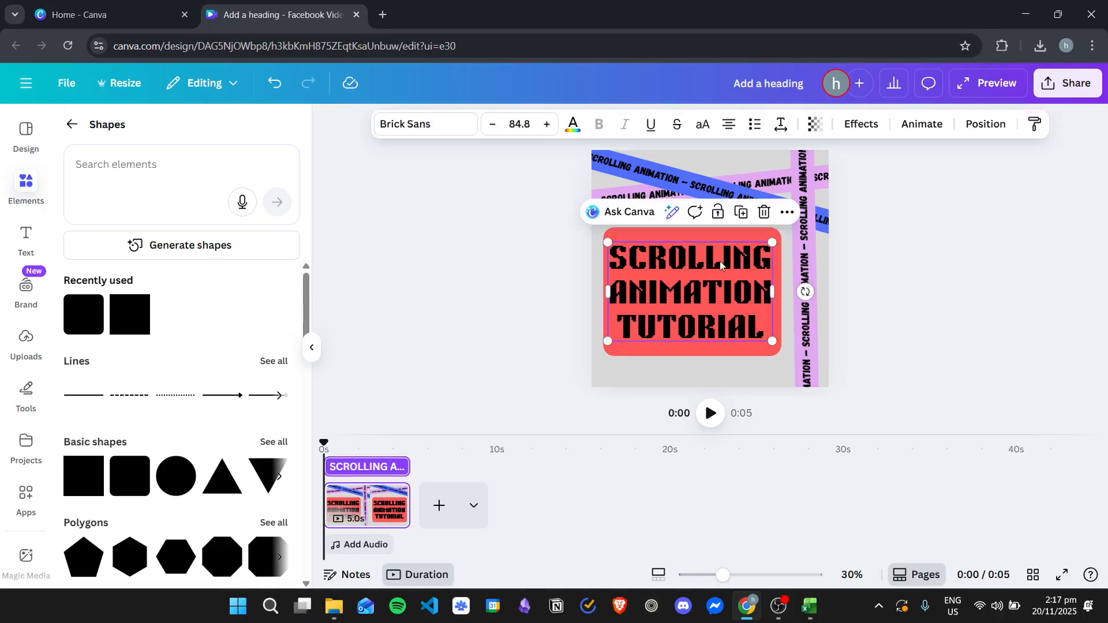
click(508, 249)
click(72, 125)
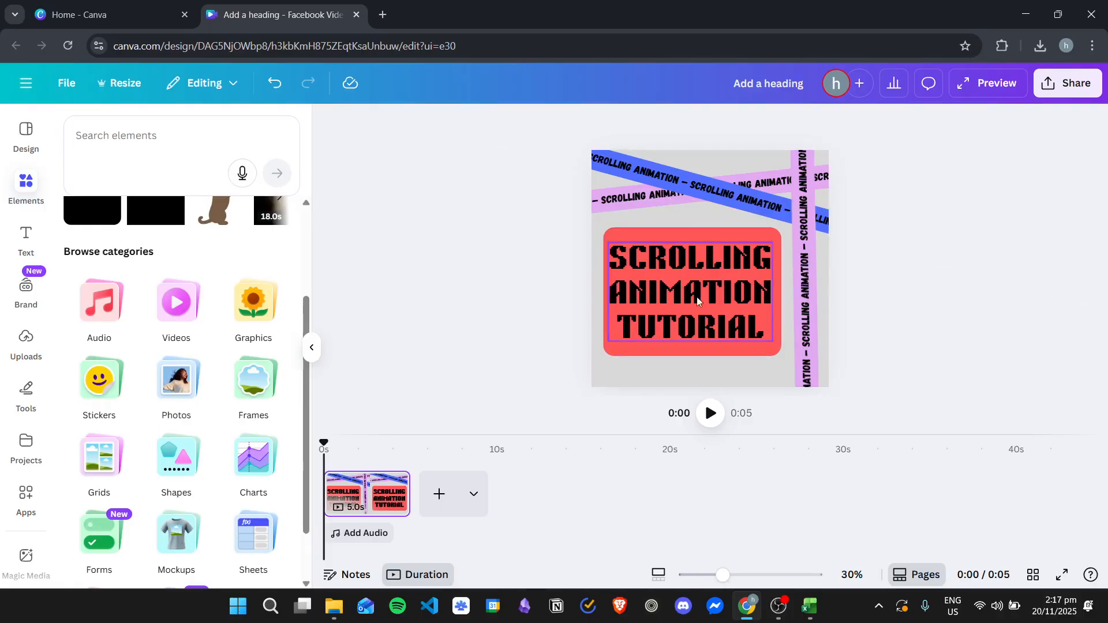
click(690, 352)
drag(690, 355, 697, 395)
Step: Apply the Drift animation to the heading, with upward direction and an intensity of about a quarter
click(701, 305)
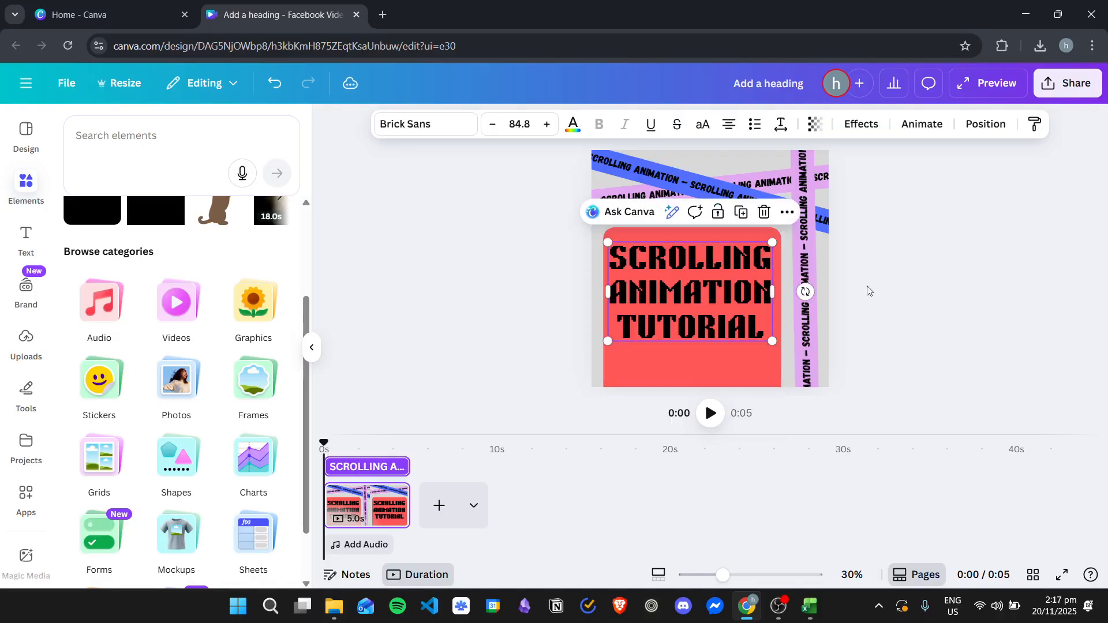
click(930, 132)
scroll(185, 324, down, 6)
scroll(173, 355, down, 1)
scroll(115, 346, down, 5)
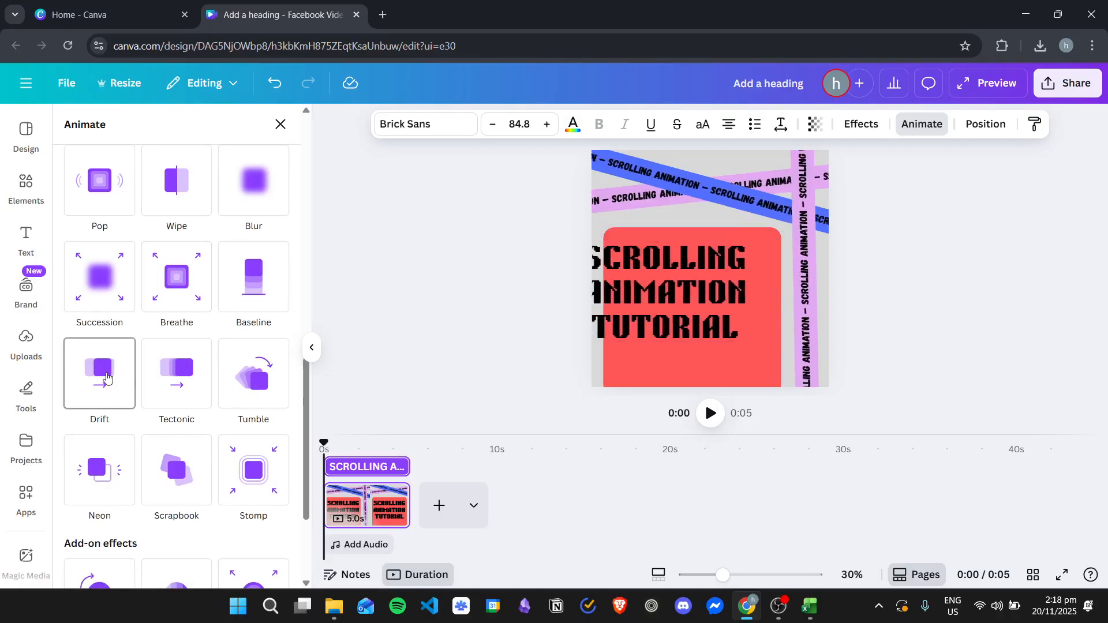
click(107, 376)
scroll(193, 403, down, 1)
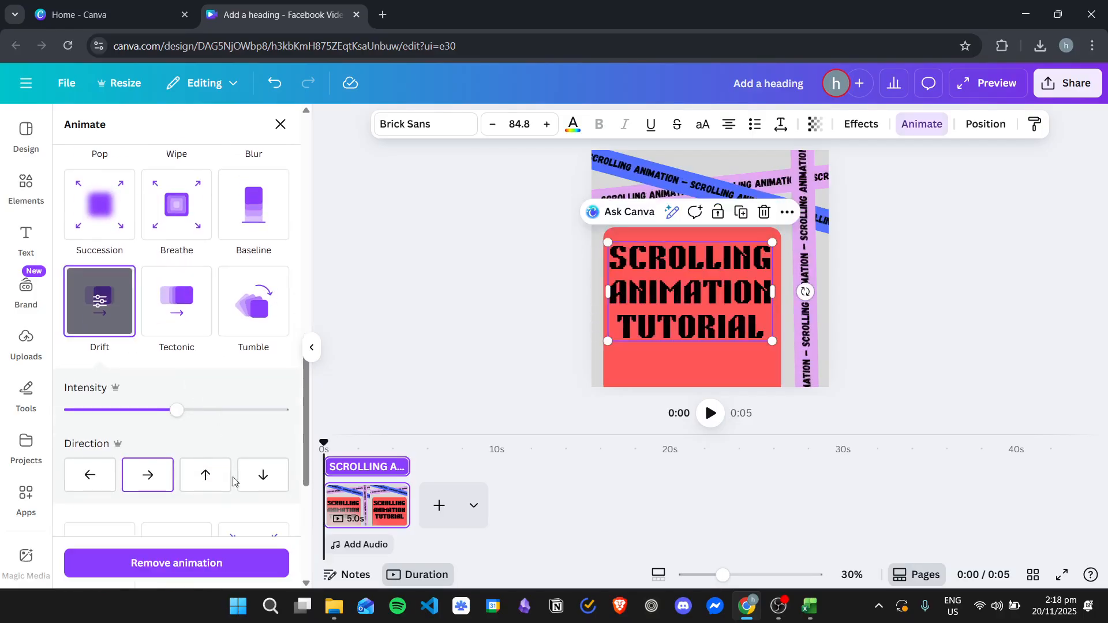
click(208, 475)
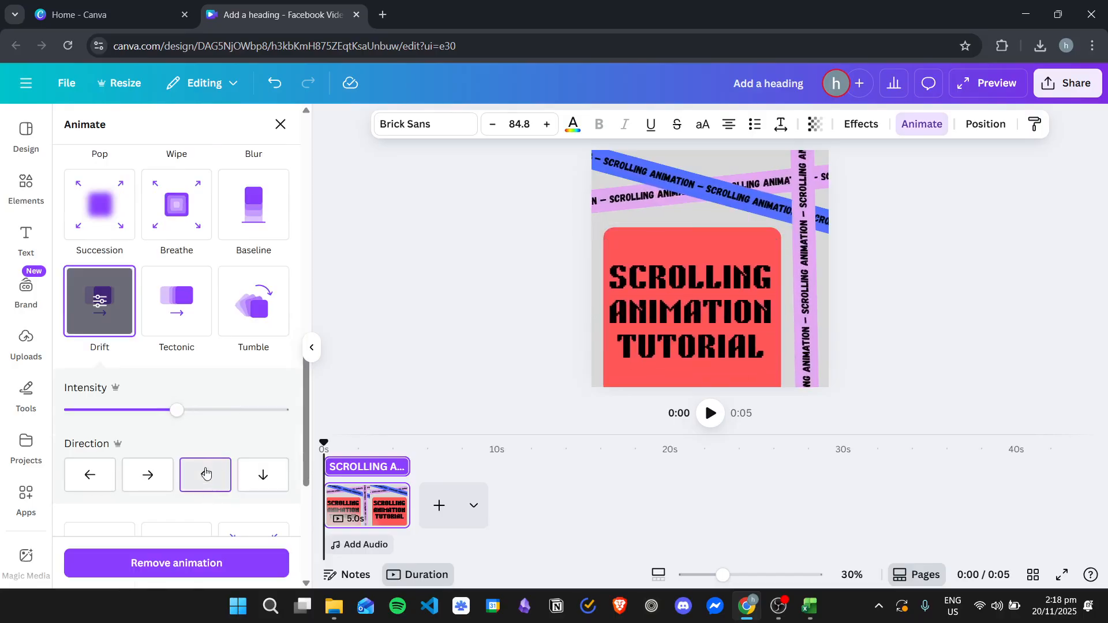
drag(176, 409, 122, 419)
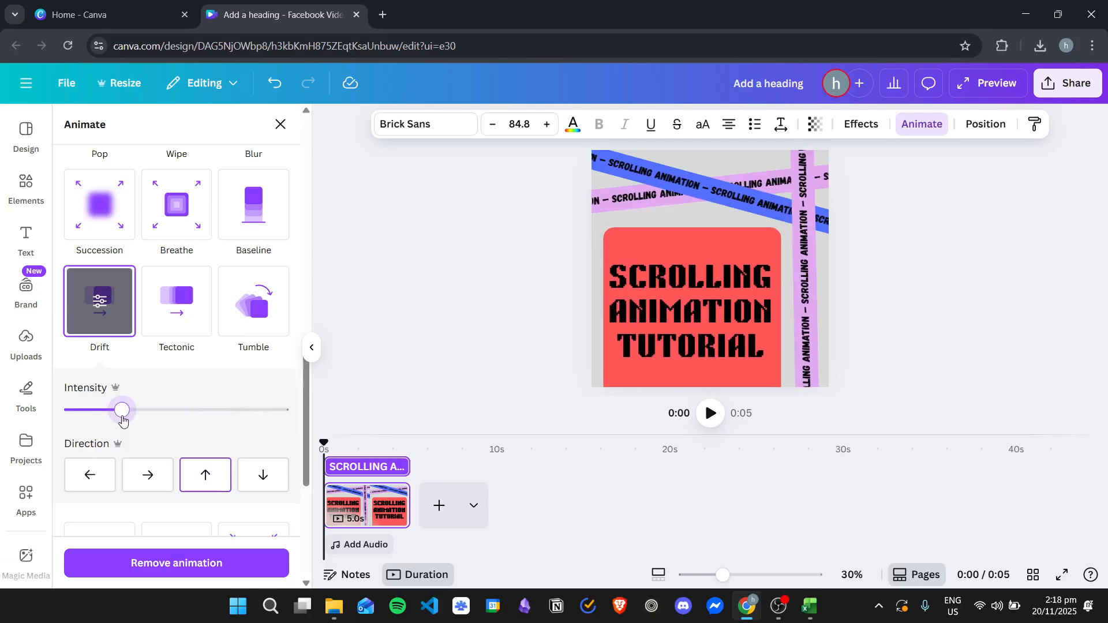
click(513, 277)
click(513, 276)
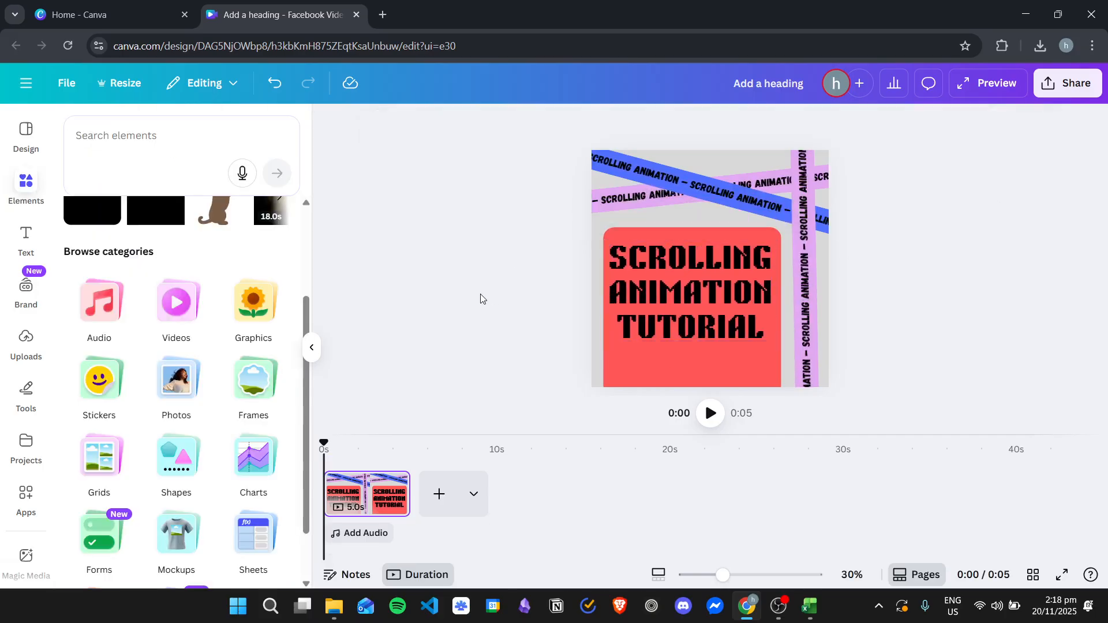
Step: Preview the design to check the heading's upward drift over the coral box
click(313, 349)
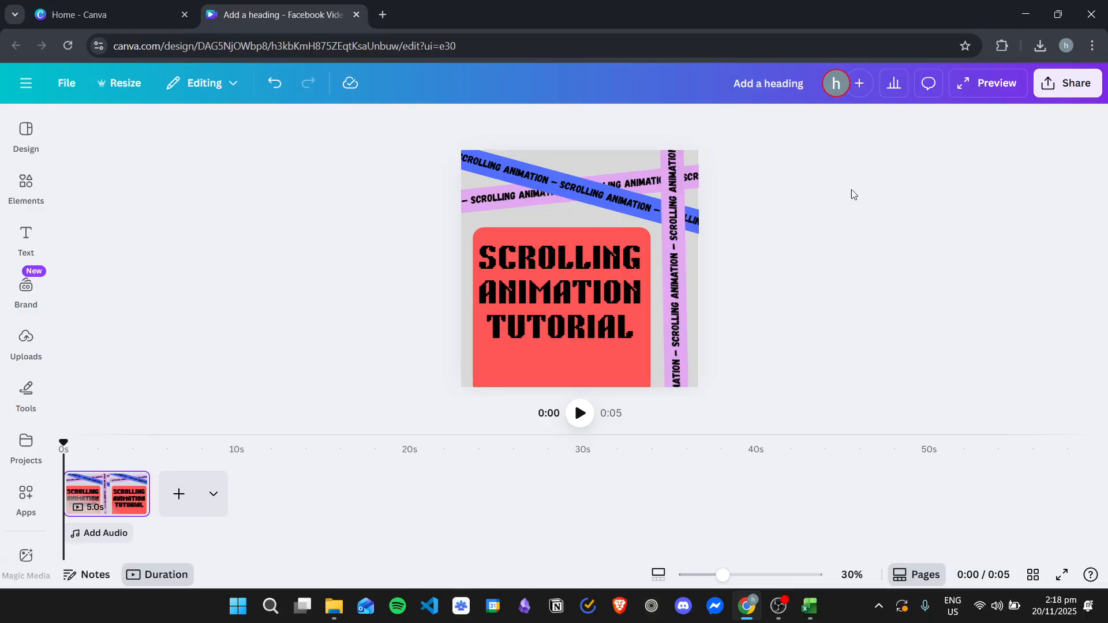
click(988, 82)
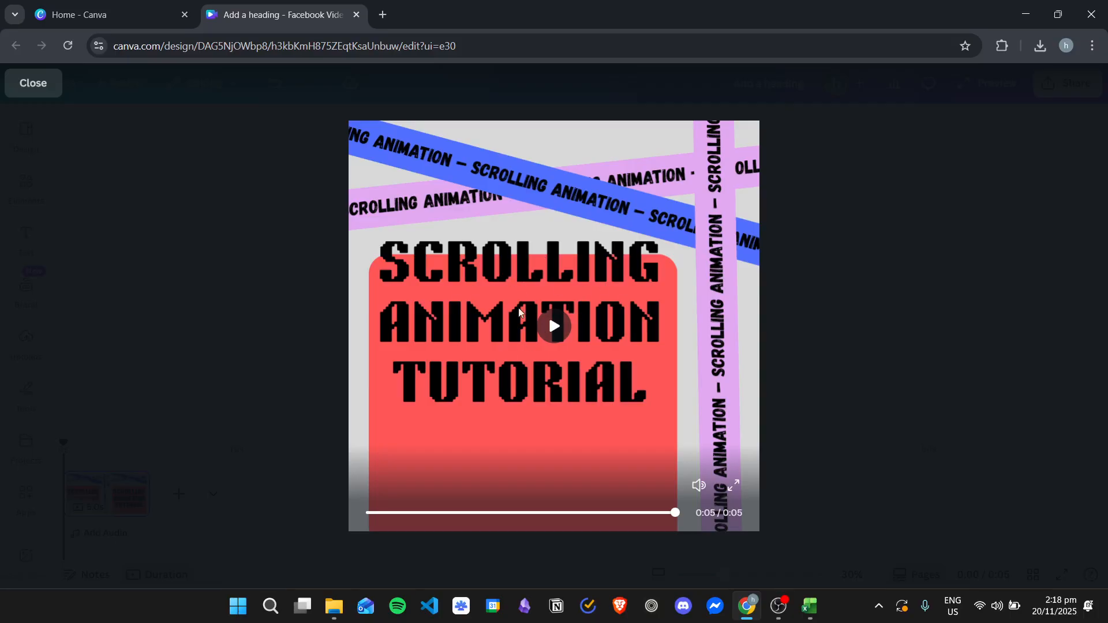
click(31, 83)
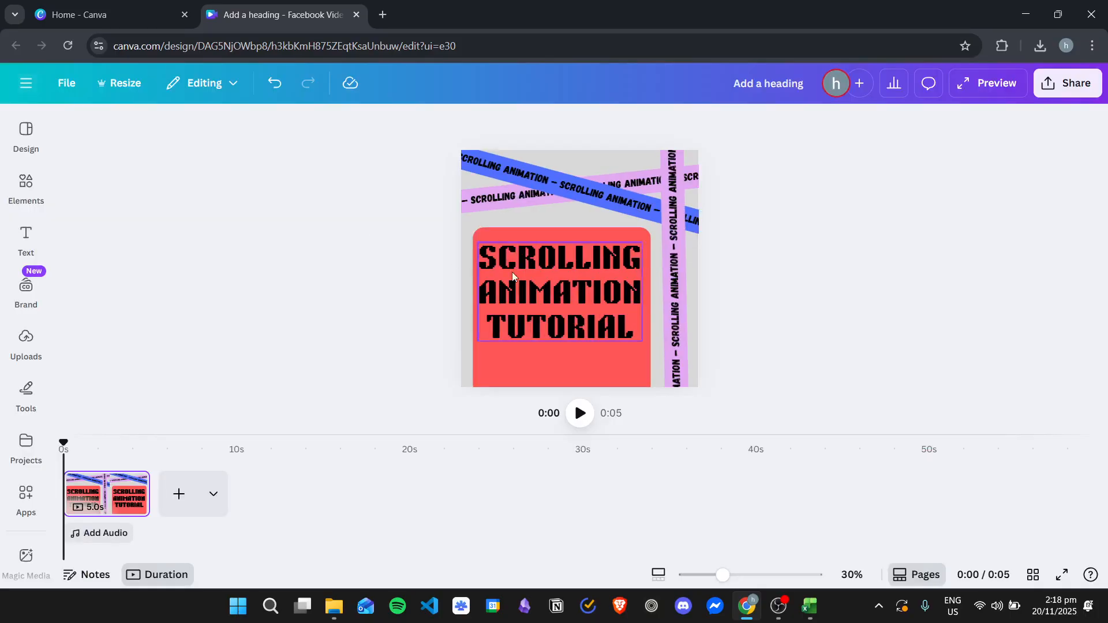
Step: Move the heading slightly lower on the coral red box and preview the animation
click(552, 272)
drag(552, 274, 555, 287)
click(984, 87)
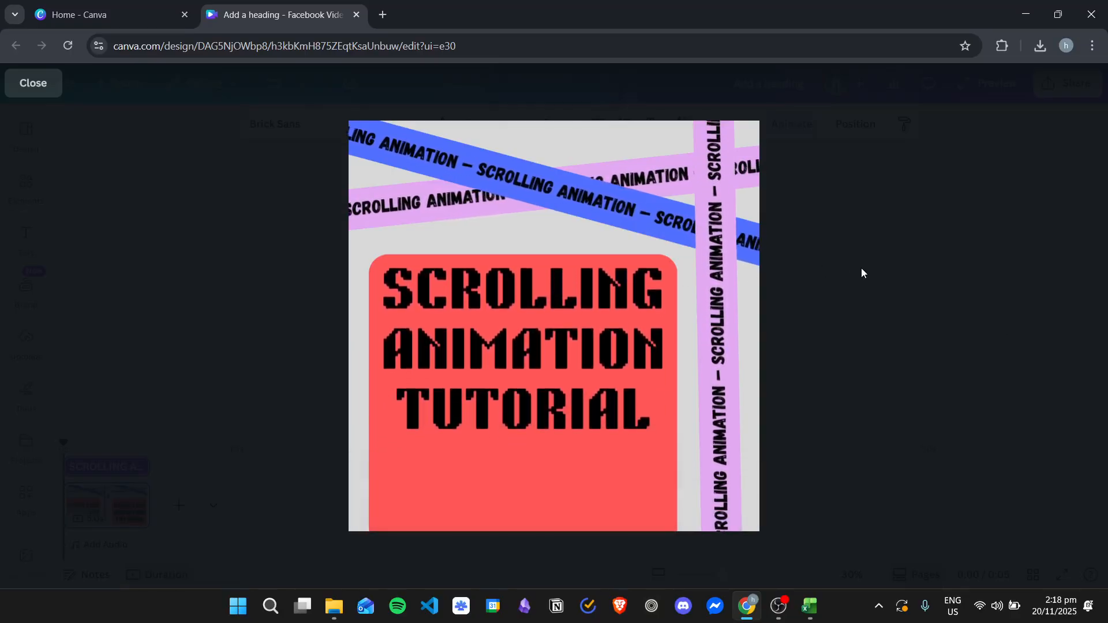
key(Escape)
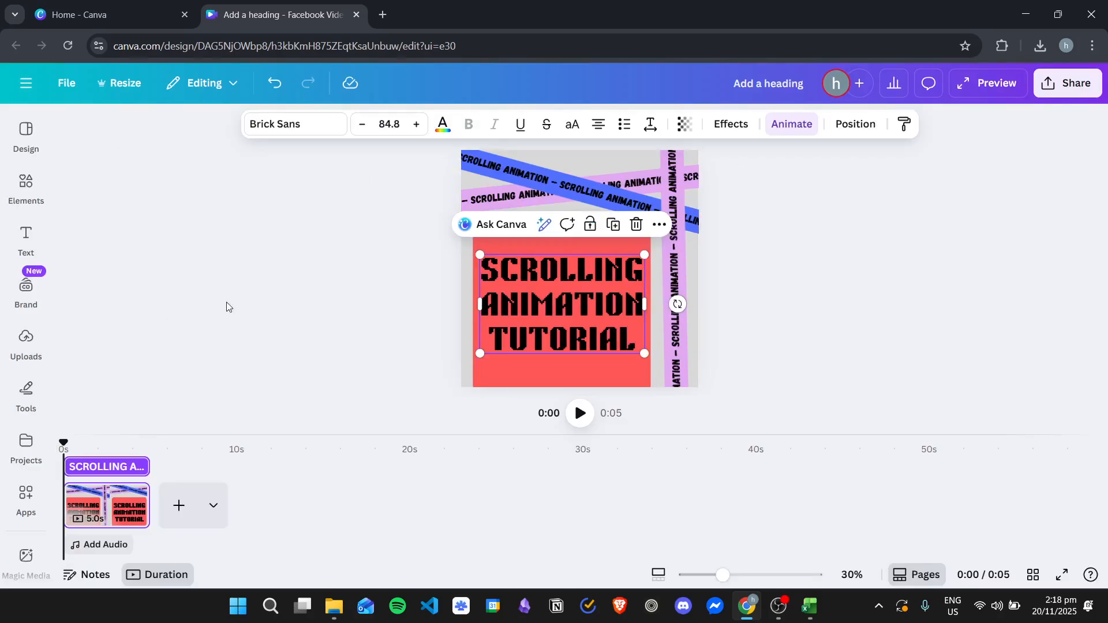
click(332, 271)
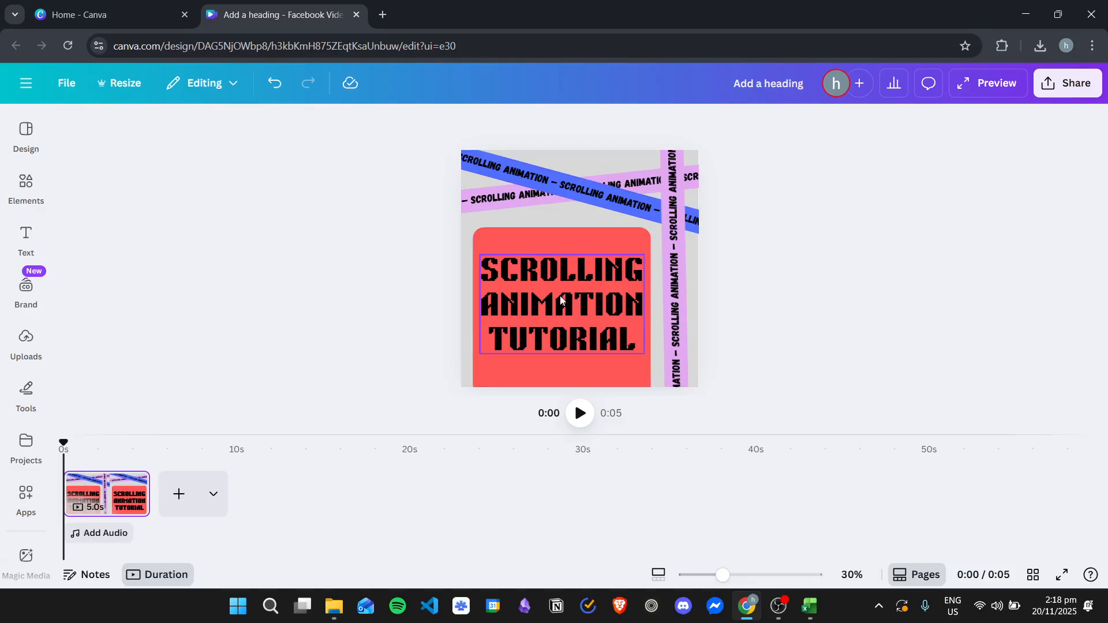
Step: Duplicate page 1 of the video
right_click(99, 494)
click(371, 309)
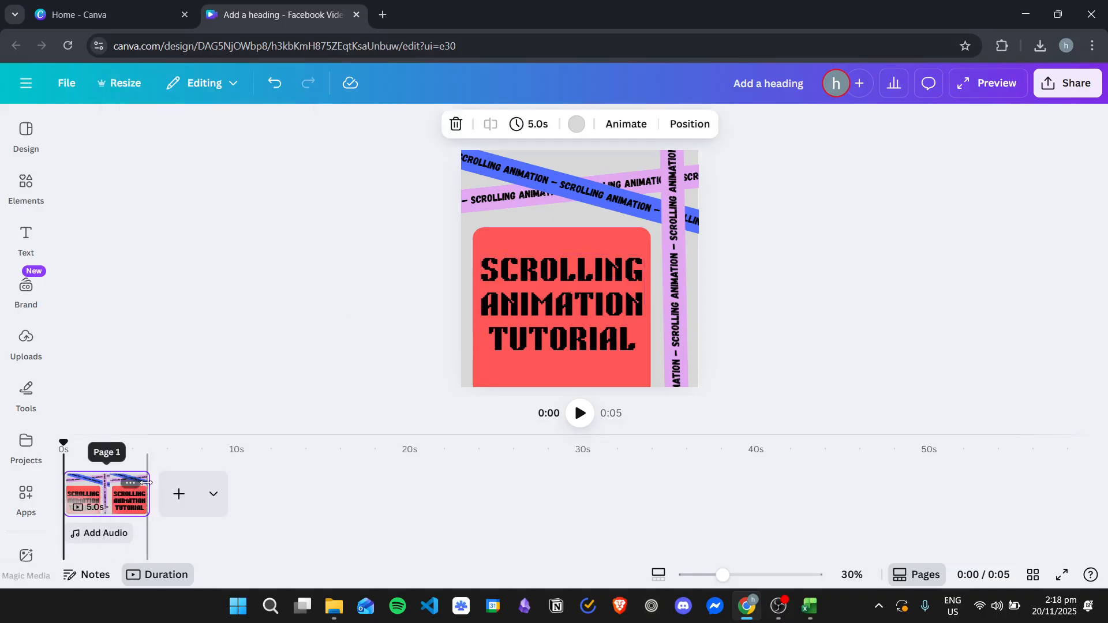
click(133, 482)
click(222, 238)
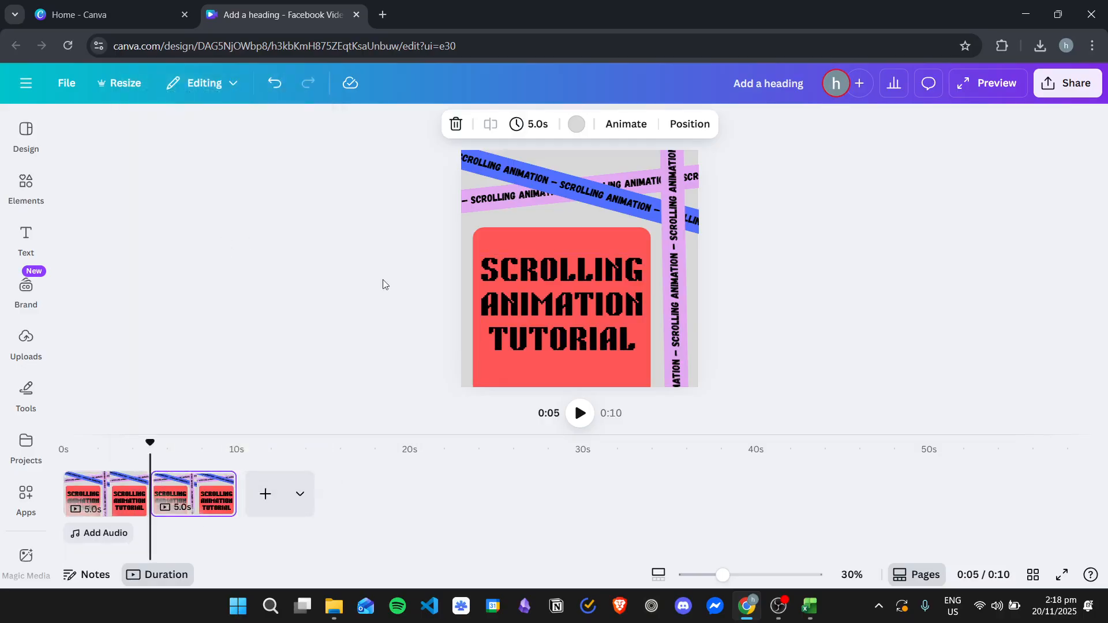
Step: Delete the vertical band with its text, the heading and the coral red box from the second page
click(590, 245)
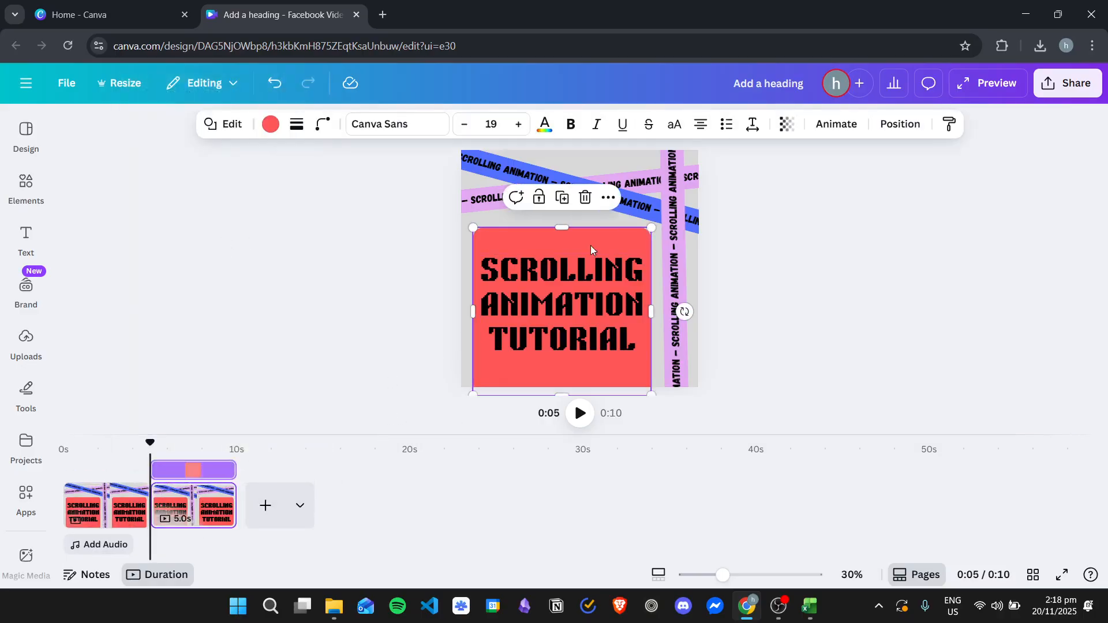
click(674, 244)
click(675, 245)
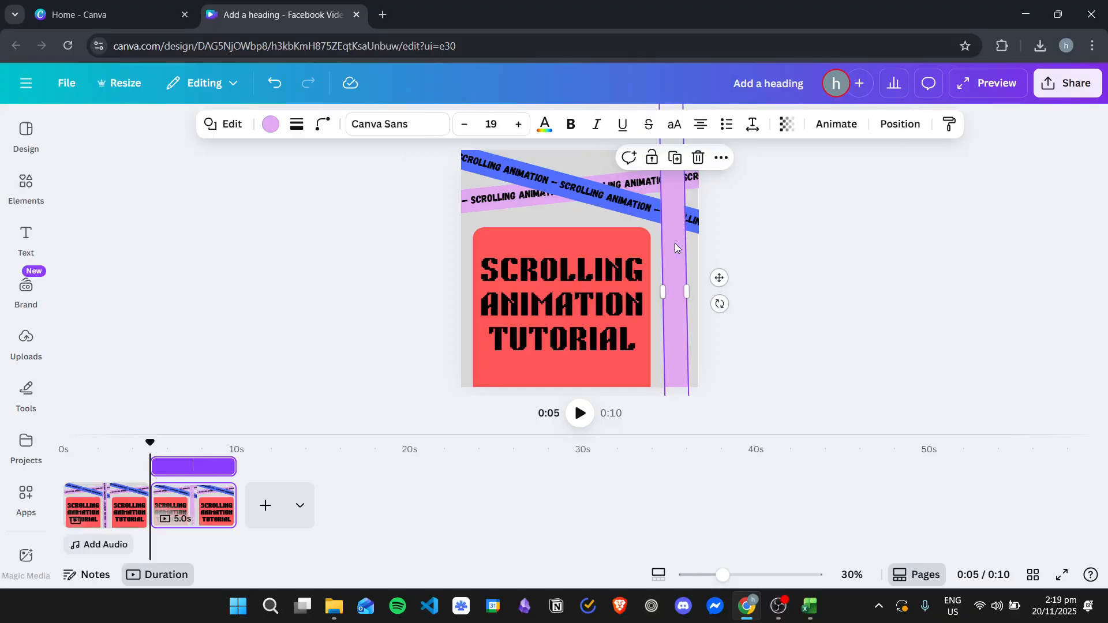
key(Delete)
click(604, 256)
key(Delete)
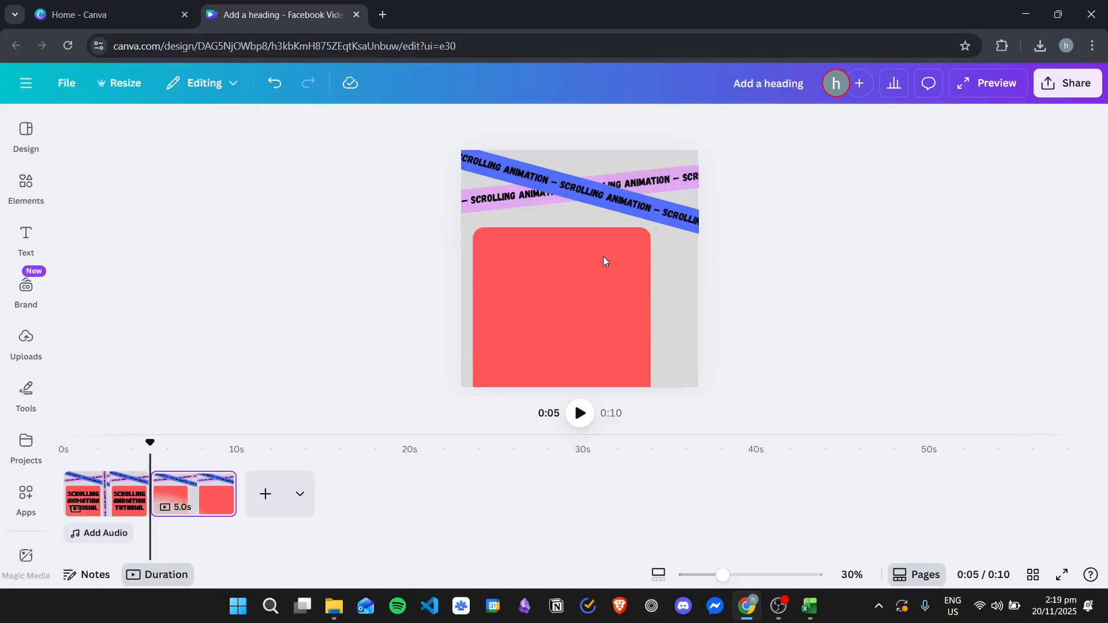
click(558, 251)
key(Delete)
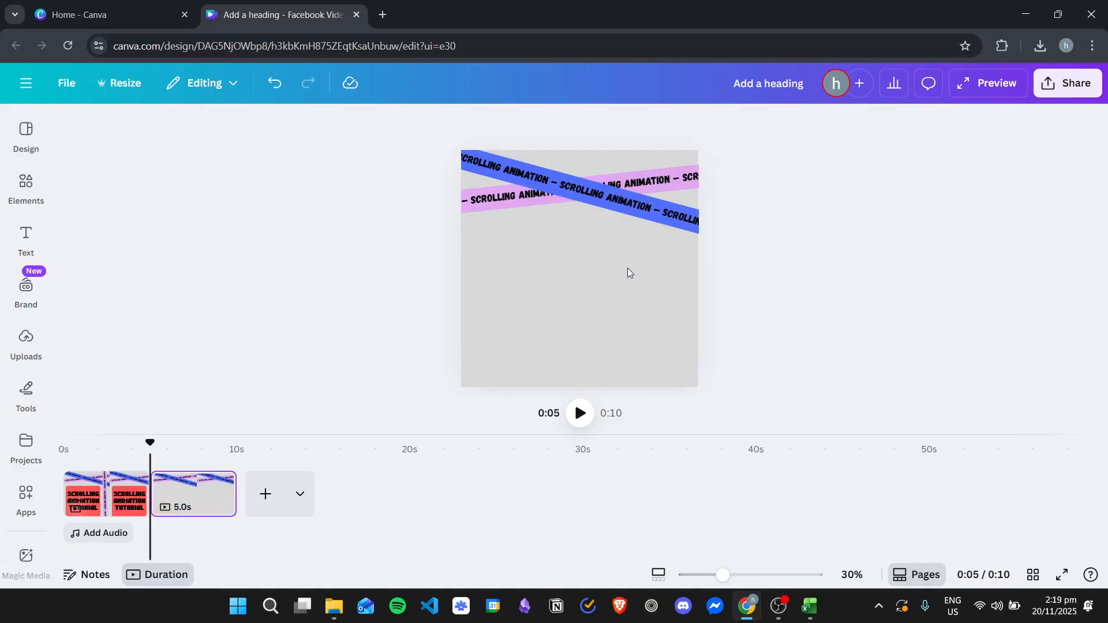
Step: Move the blue band down to the lower middle of the second page and rotate it to 0°
click(646, 190)
drag(643, 266, 606, 370)
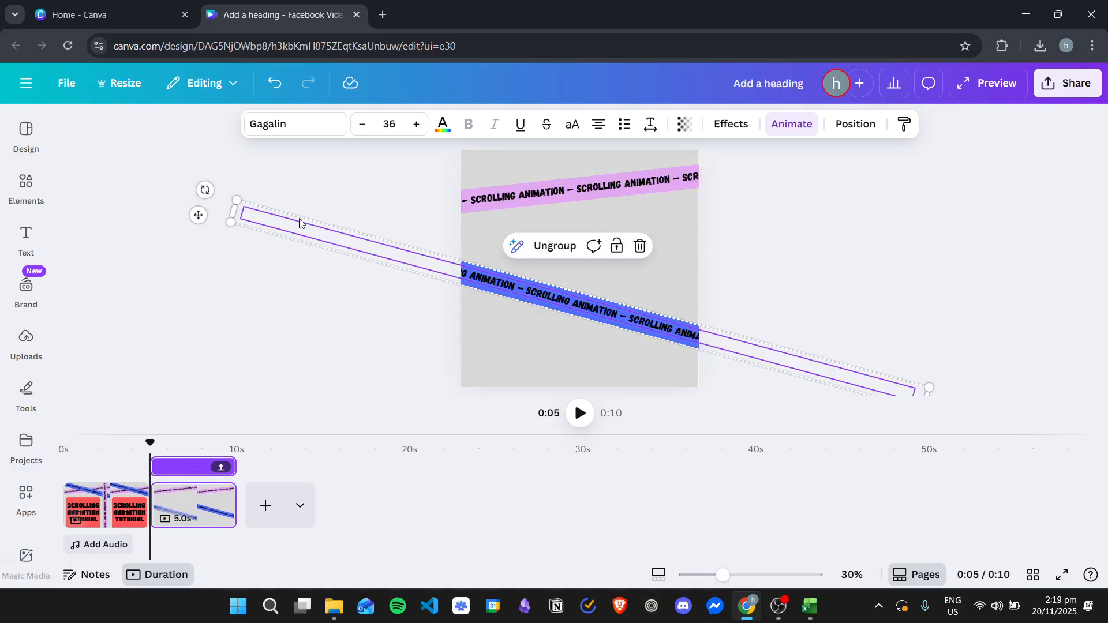
drag(204, 190, 178, 289)
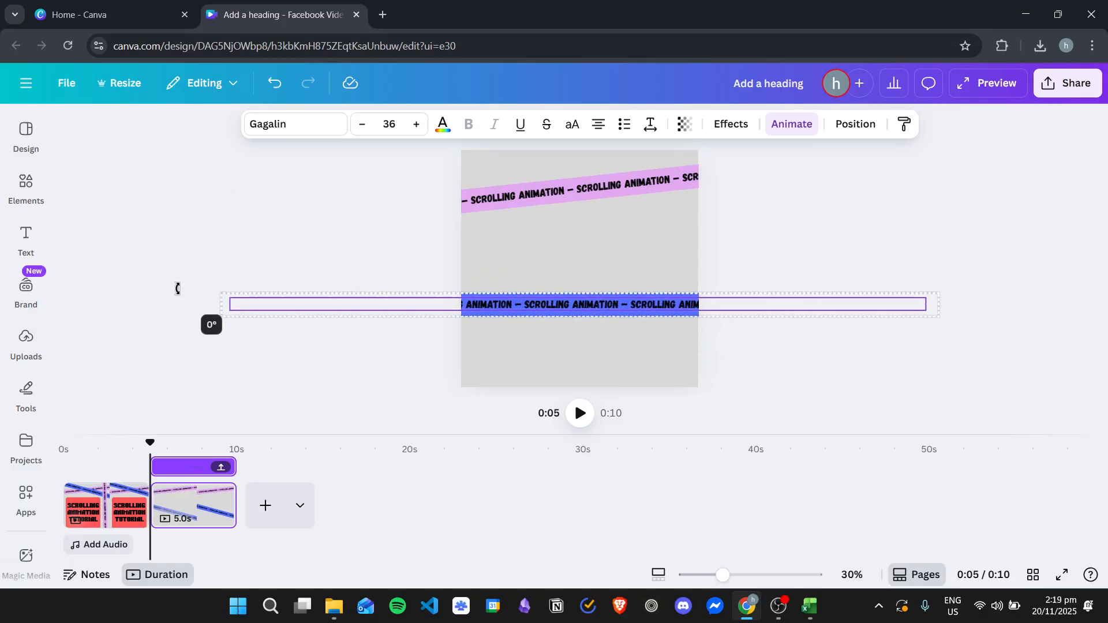
drag(250, 300, 250, 300)
click(546, 277)
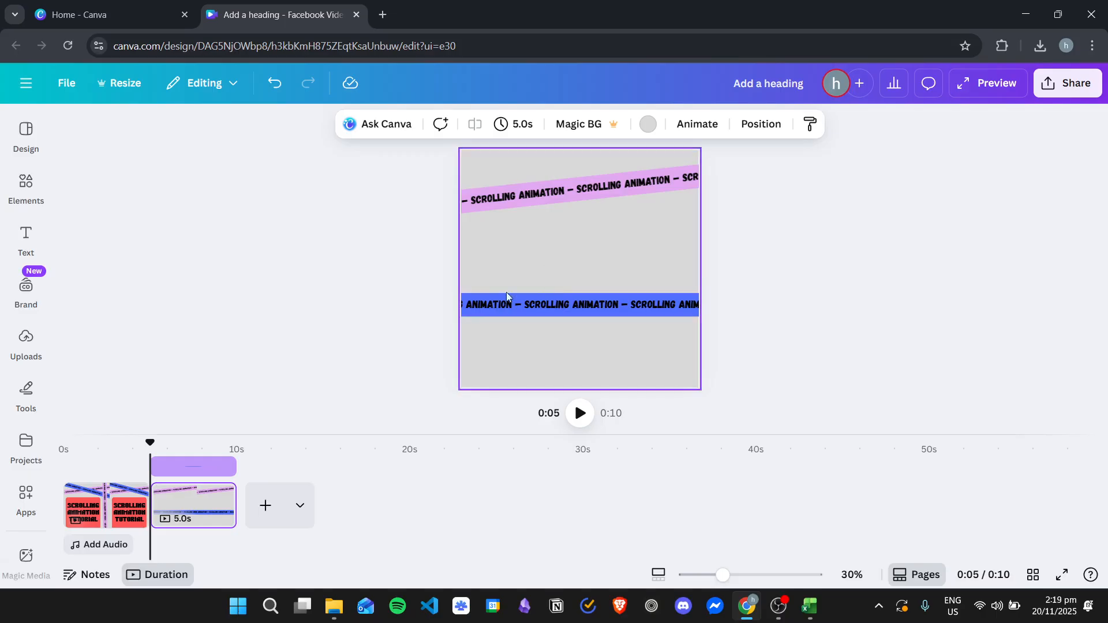
Step: Ungroup the blue band so its text and rectangle are separate elements
click(531, 308)
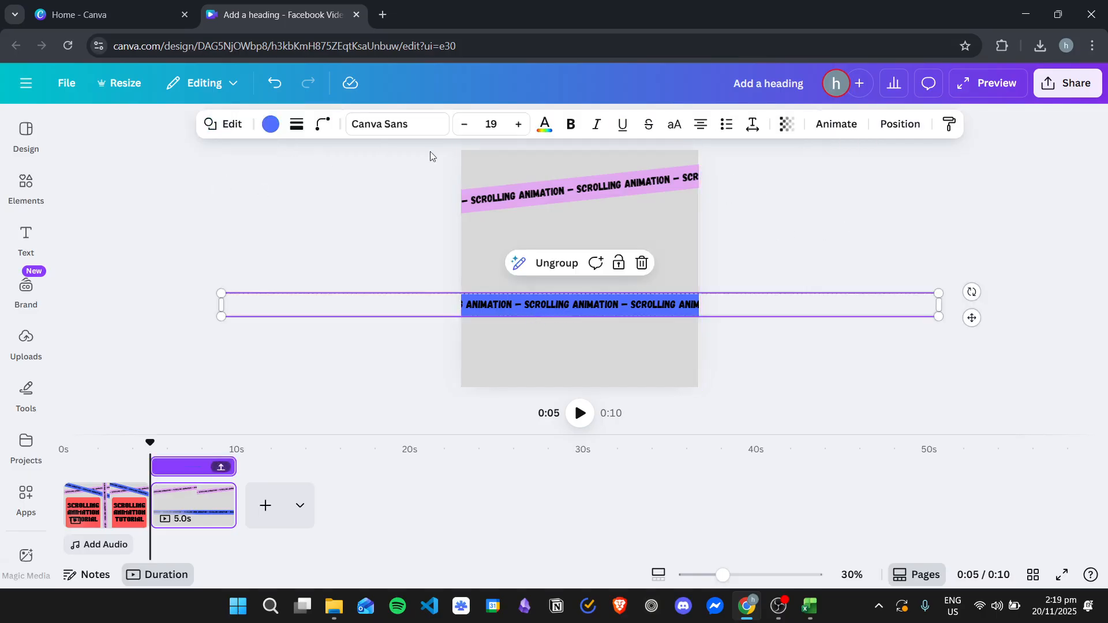
click(490, 275)
drag(508, 271, 574, 360)
click(806, 125)
click(537, 264)
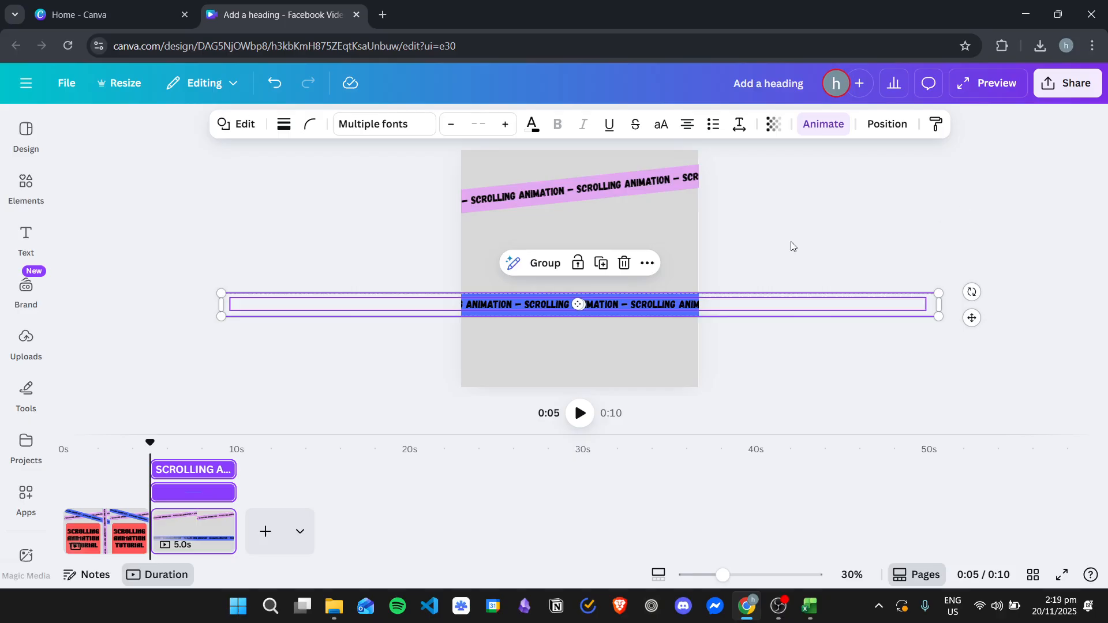
click(576, 341)
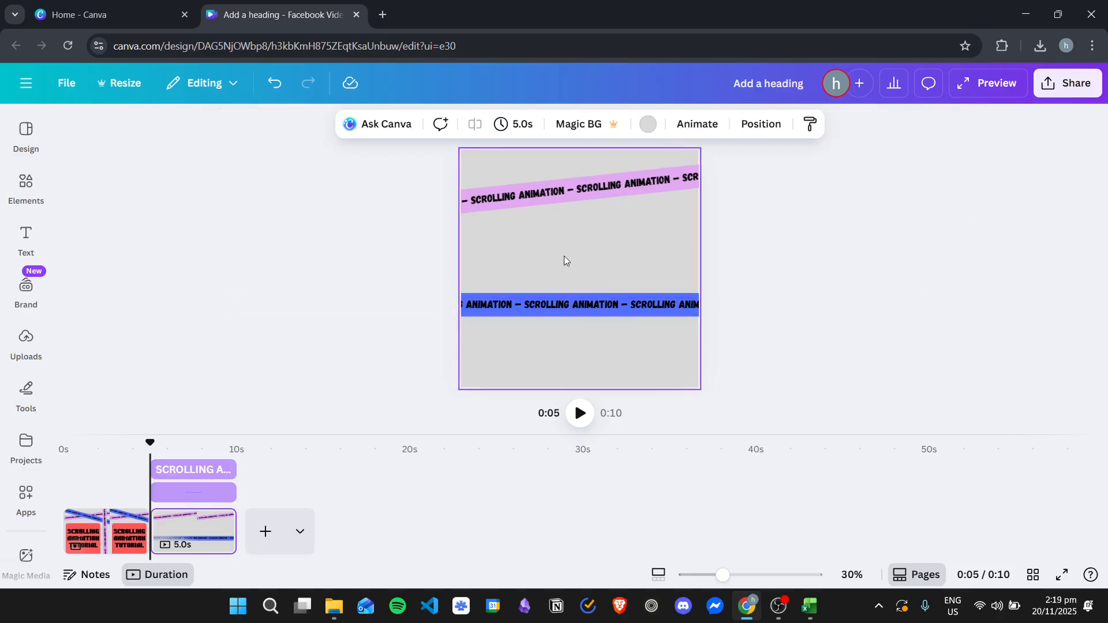
Step: Examine the animation options and add-on effects for the blue band's text
click(560, 304)
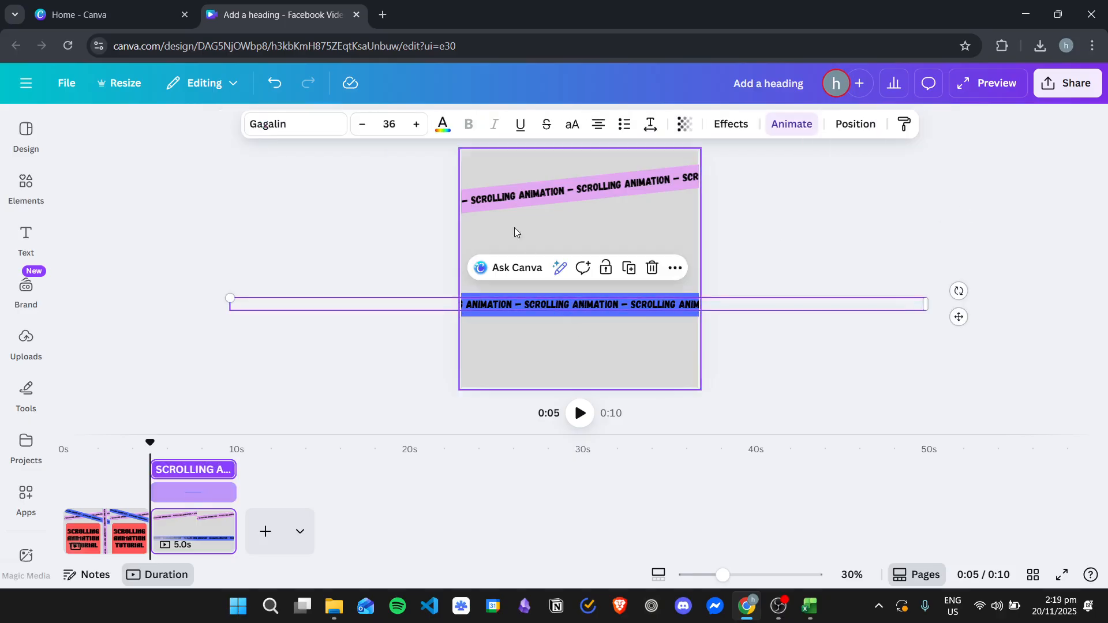
click(792, 124)
scroll(280, 319, down, 1)
scroll(199, 466, down, 1)
scroll(240, 391, down, 1)
scroll(240, 391, up, 1)
scroll(210, 537, down, 1)
click(237, 530)
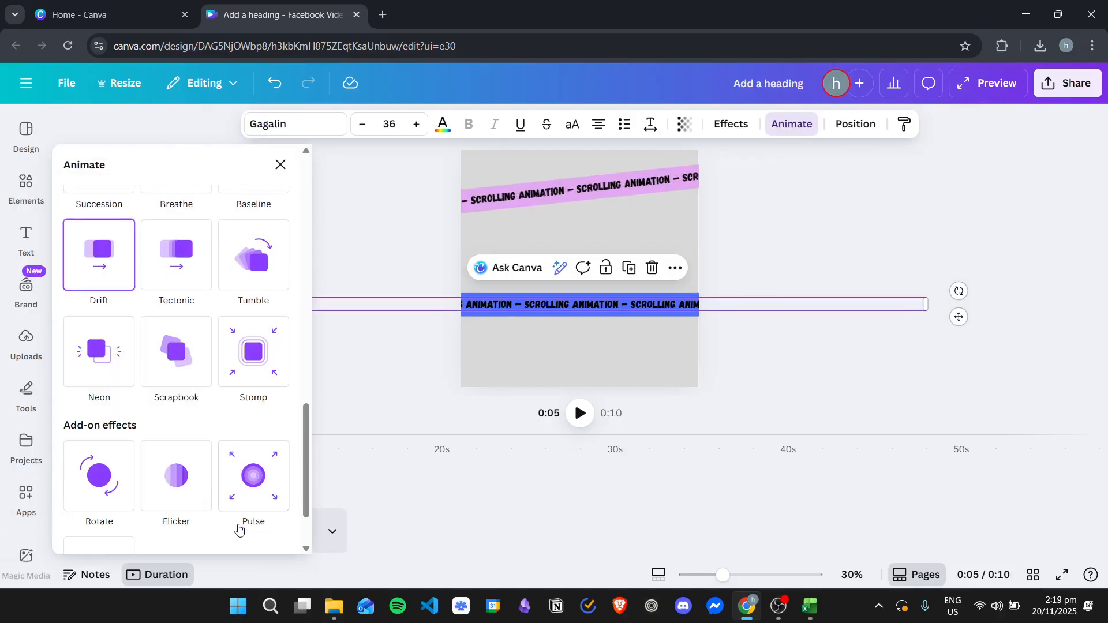
click(639, 356)
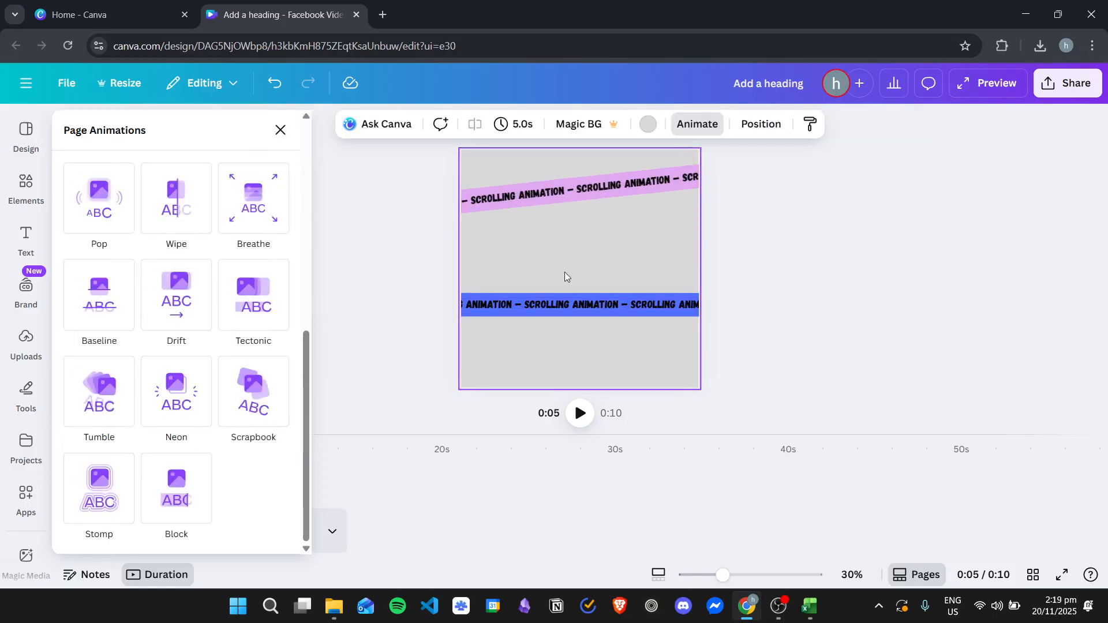
Step: Group the blue band's text and rectangle back together on the second page
click(280, 136)
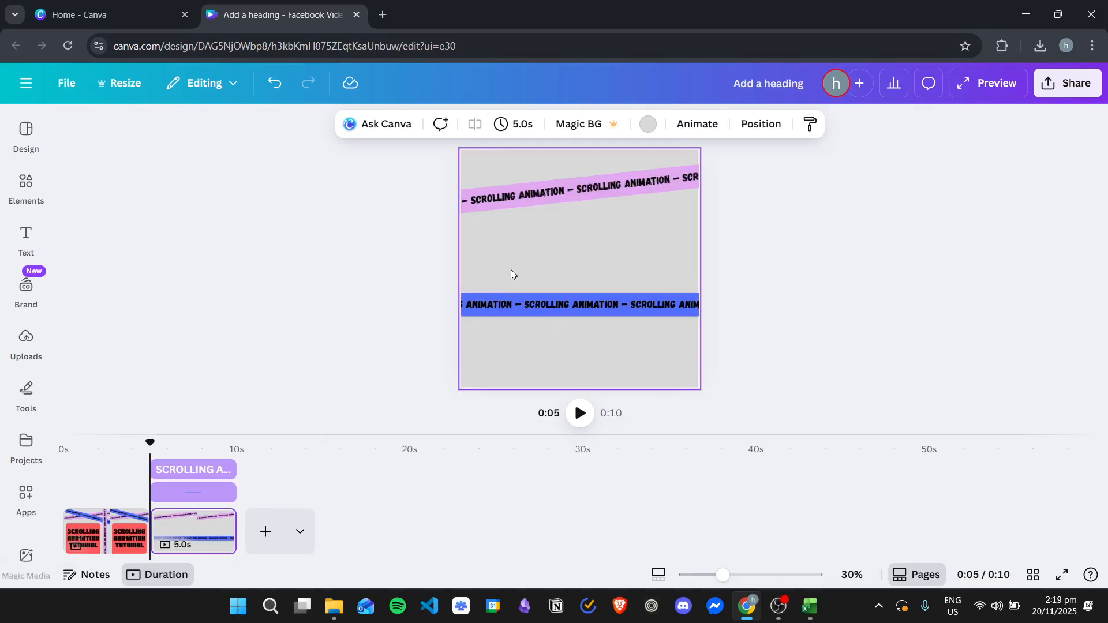
click(542, 304)
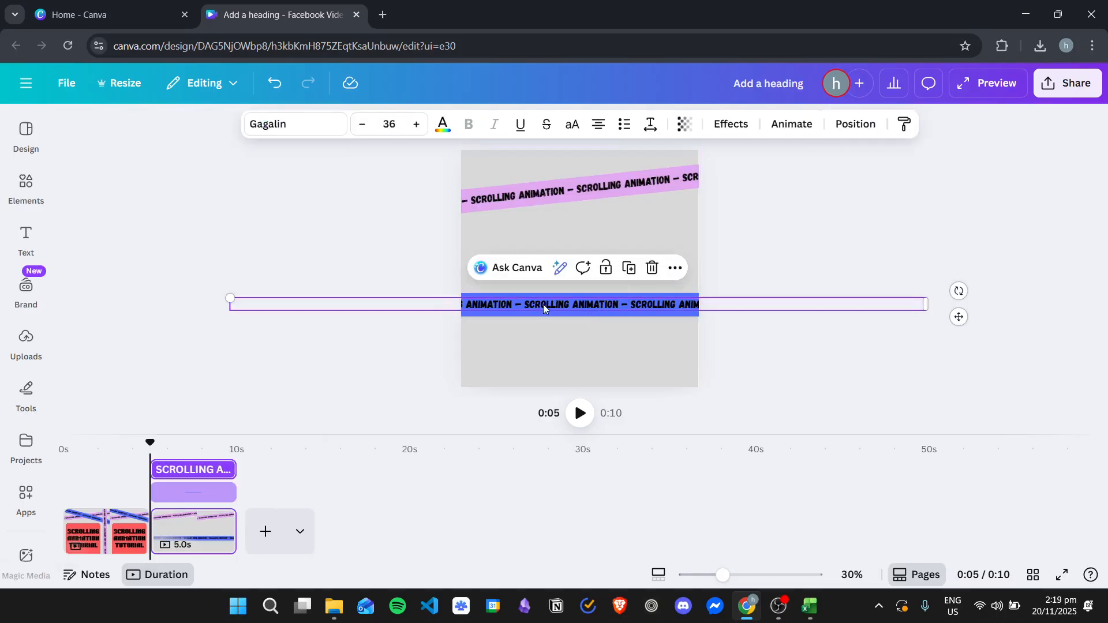
click(568, 324)
click(537, 299)
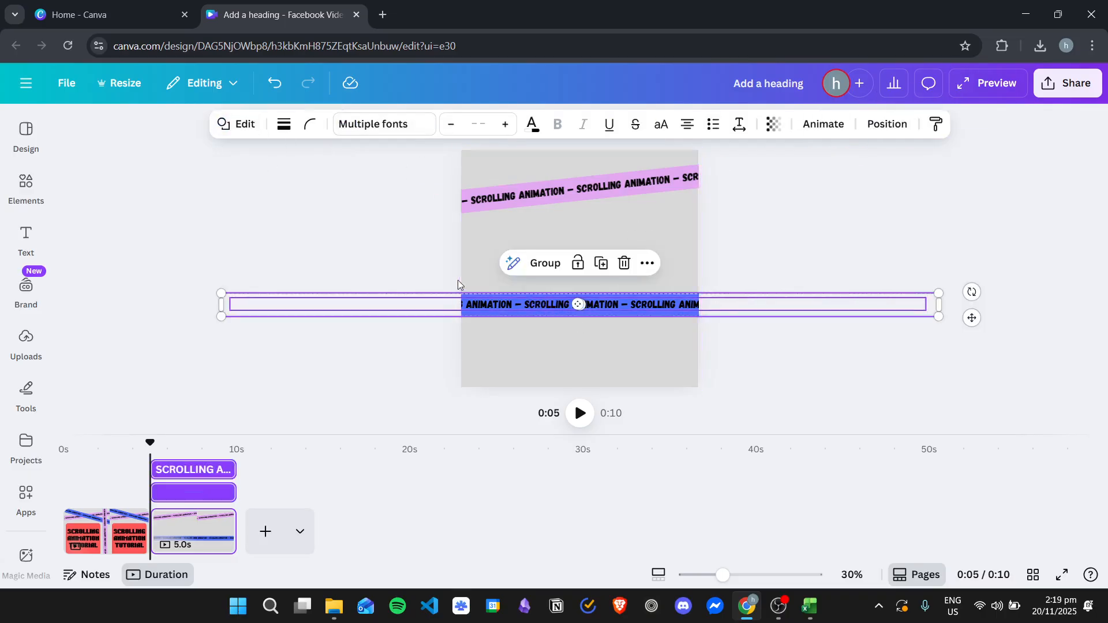
click(544, 264)
click(639, 299)
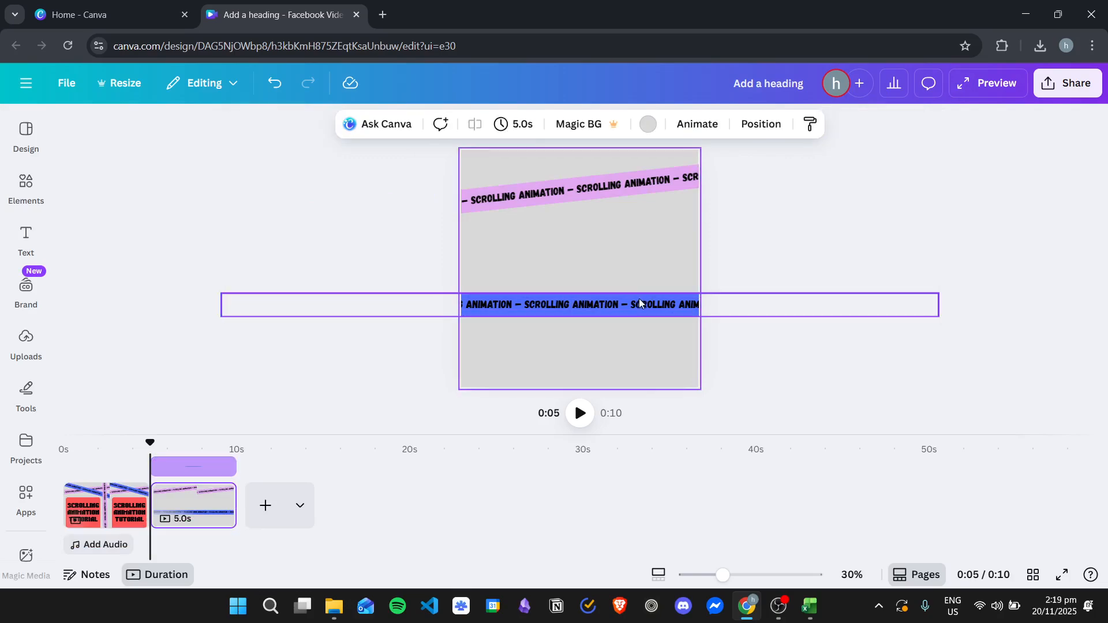
double_click(639, 304)
click(653, 254)
click(647, 307)
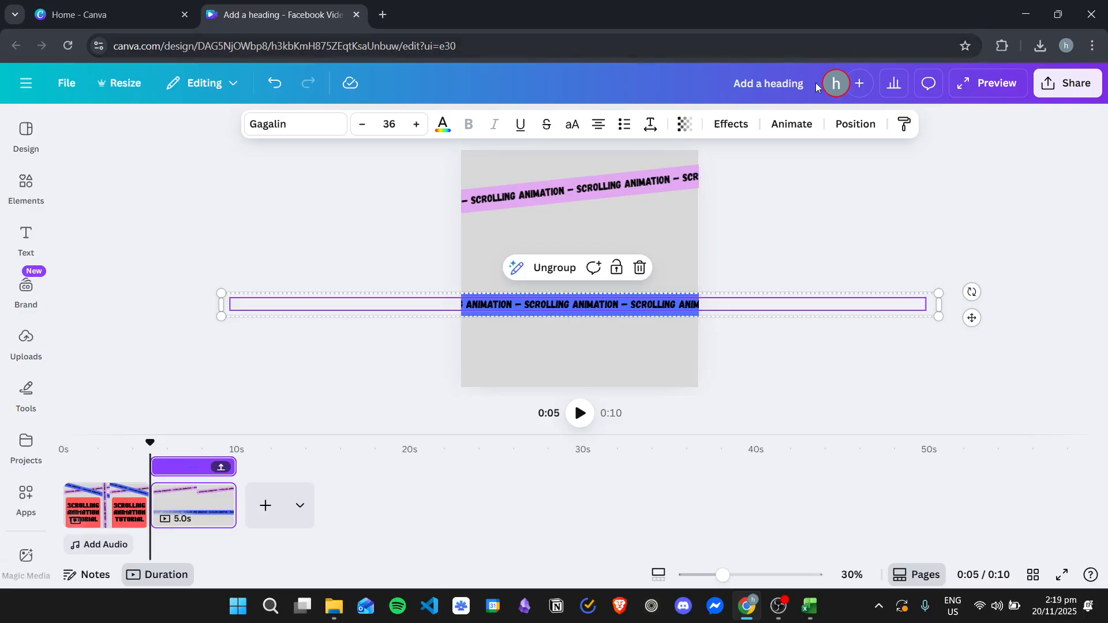
click(789, 125)
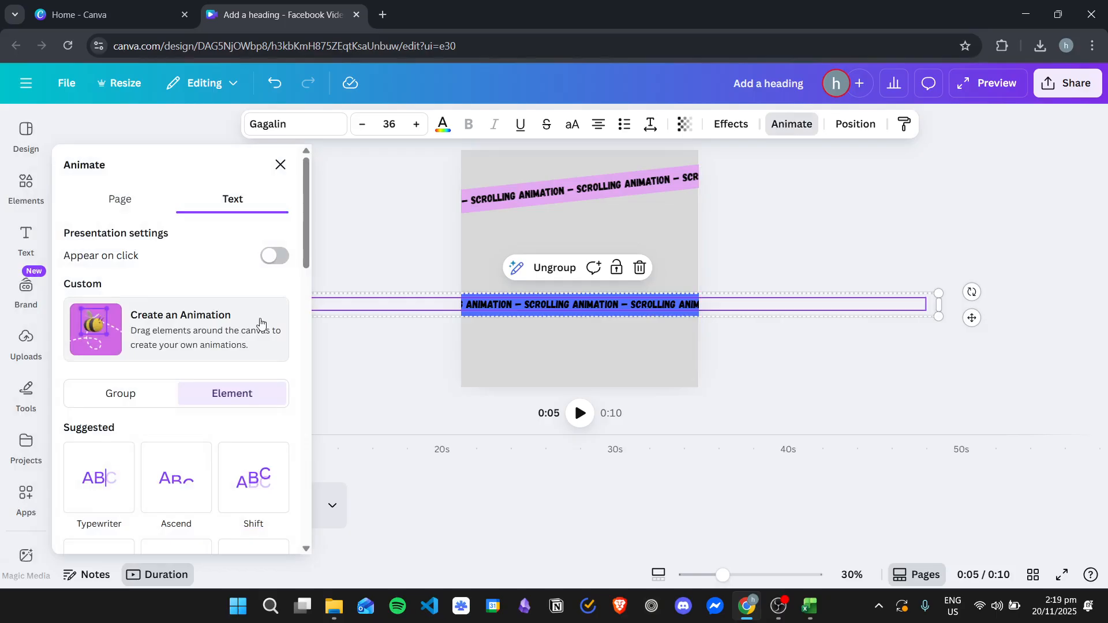
click(562, 372)
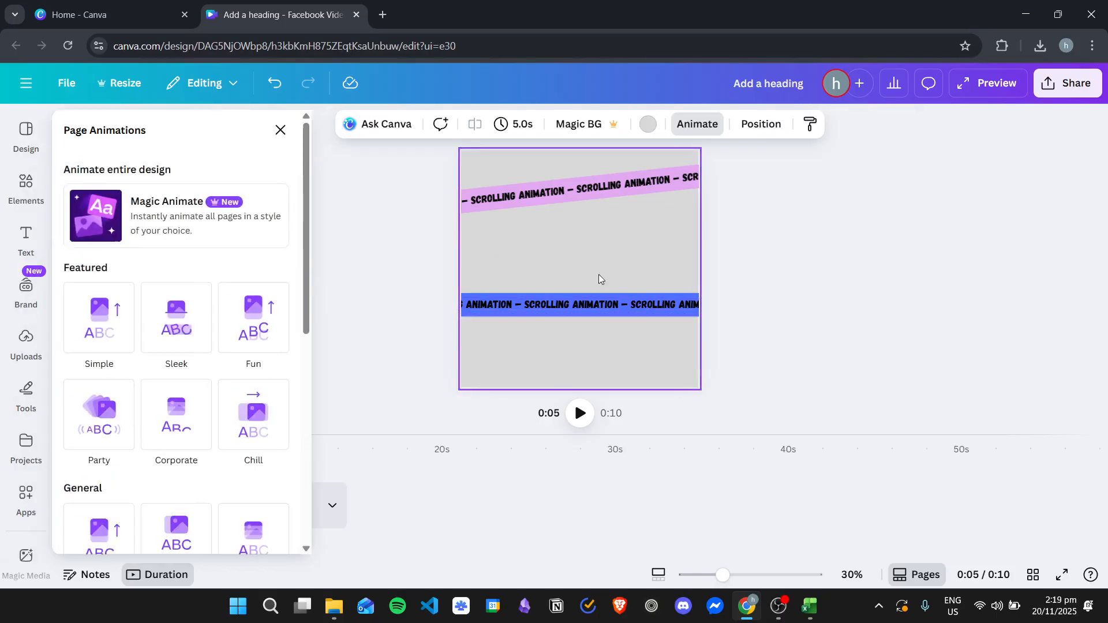
click(281, 130)
Step: Move the grouped blue band left until its right end aligns with the page's right edge
click(592, 308)
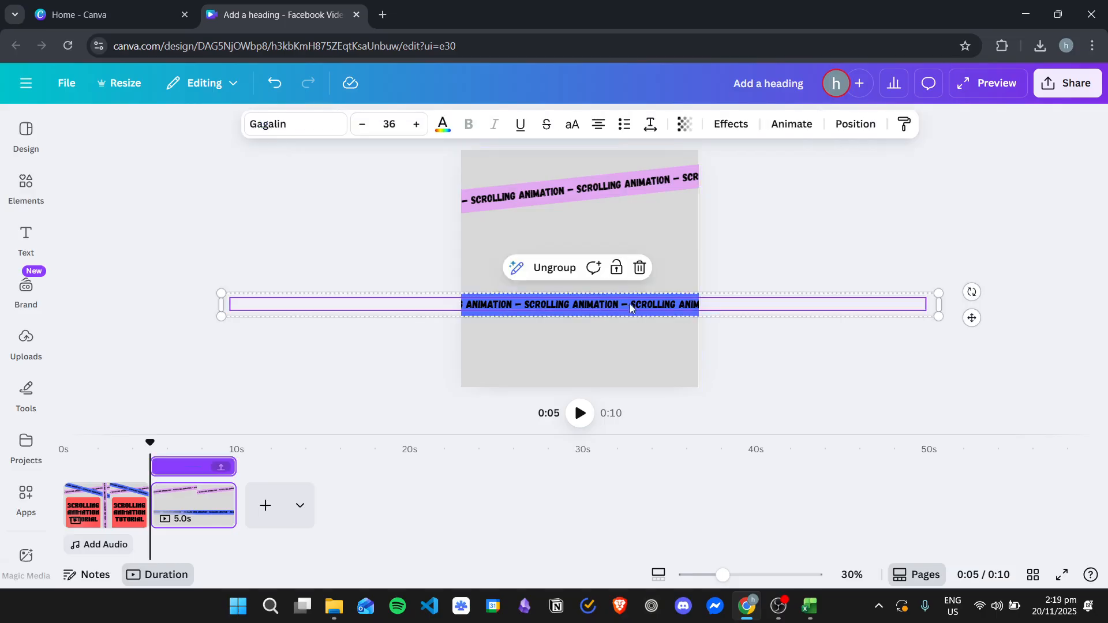
double_click(727, 309)
click(739, 349)
click(658, 305)
drag(761, 306, 497, 313)
click(831, 231)
Step: Paste another "SCROLLING ANIMATION –" repetition at the end of the blue band's text and nudge the band slightly upward
double_click(598, 308)
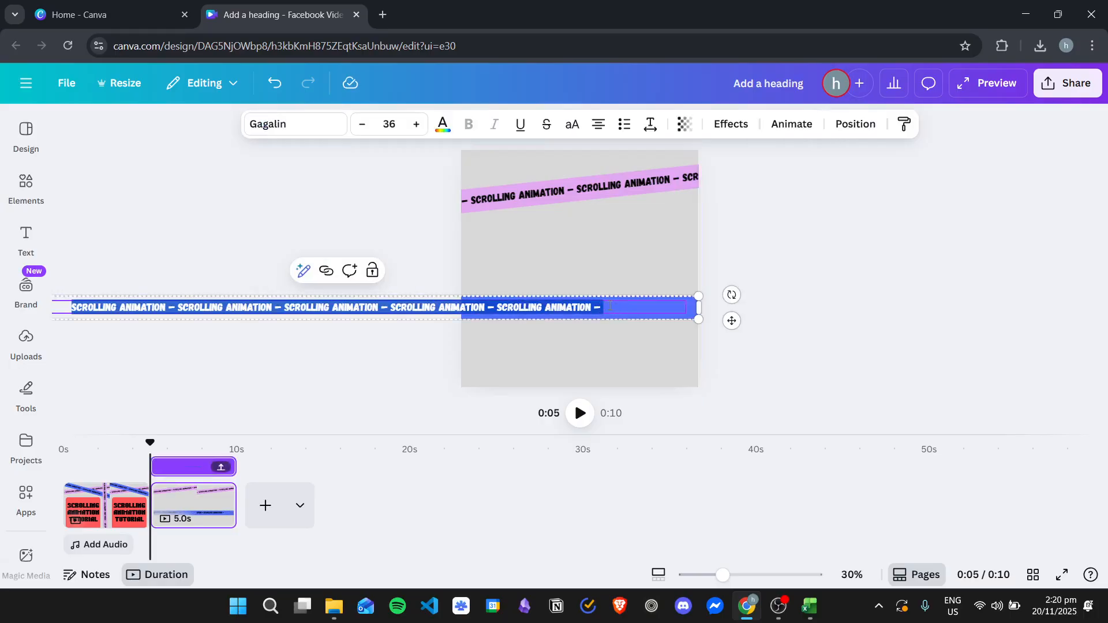
click(605, 307)
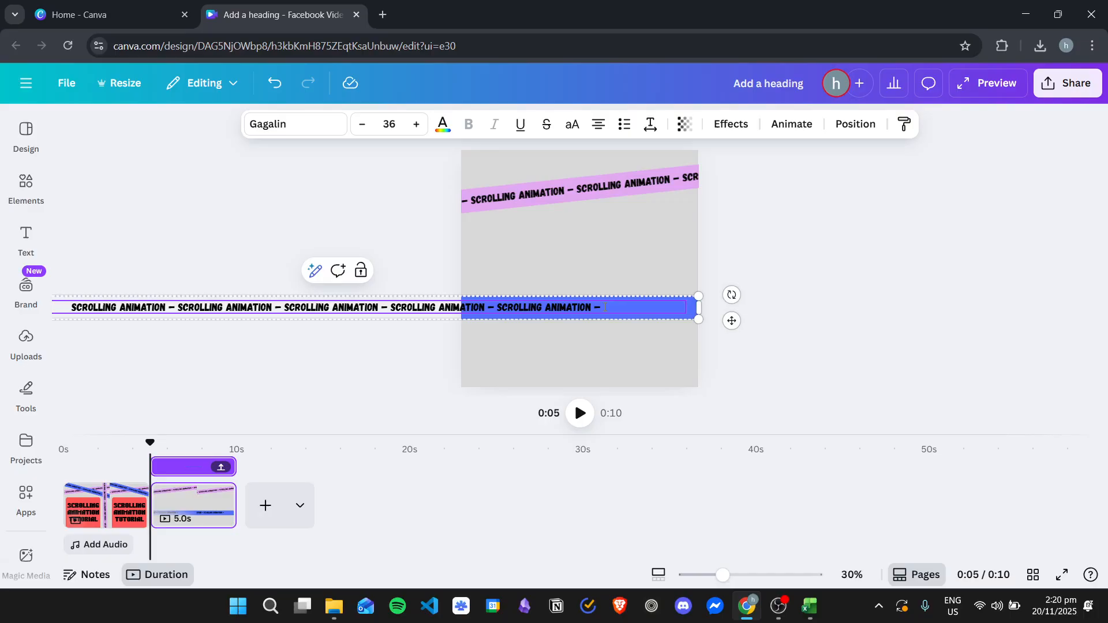
text(SCROLLING ANIMATION –)
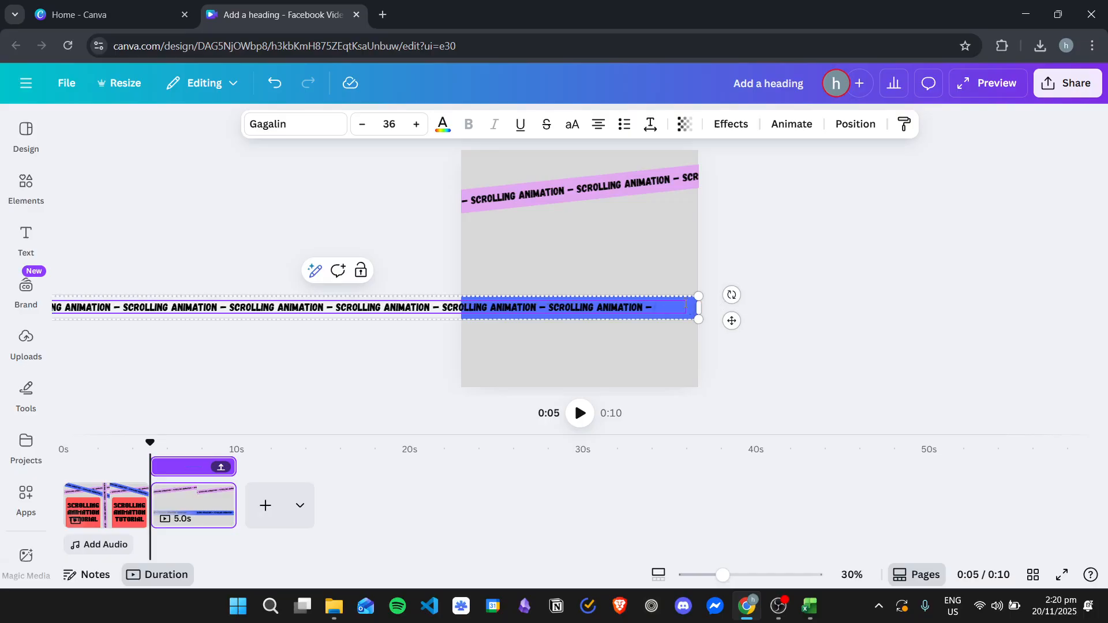
click(644, 254)
click(659, 310)
drag(642, 307, 668, 299)
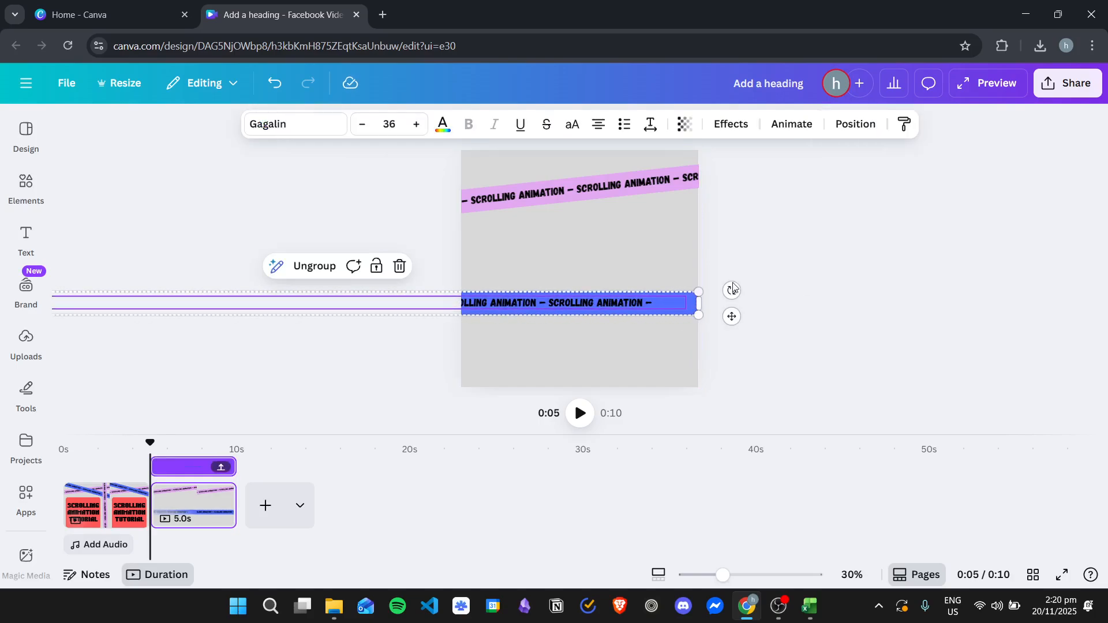
click(807, 281)
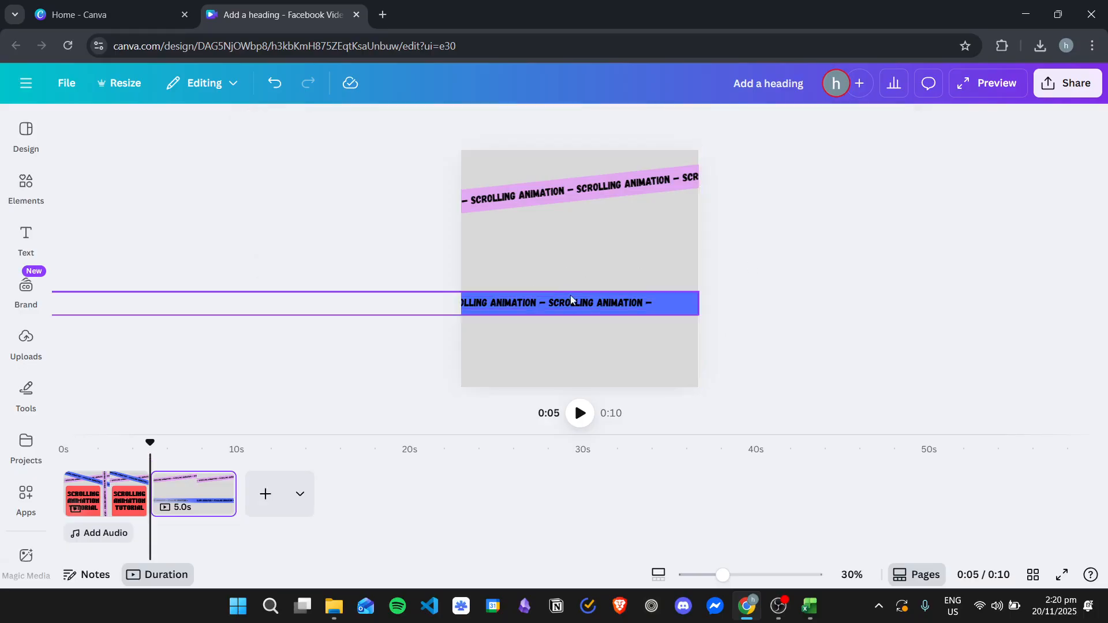
Step: Select only the text inside the blue band group and start creating a custom animation for it
click(585, 301)
click(622, 305)
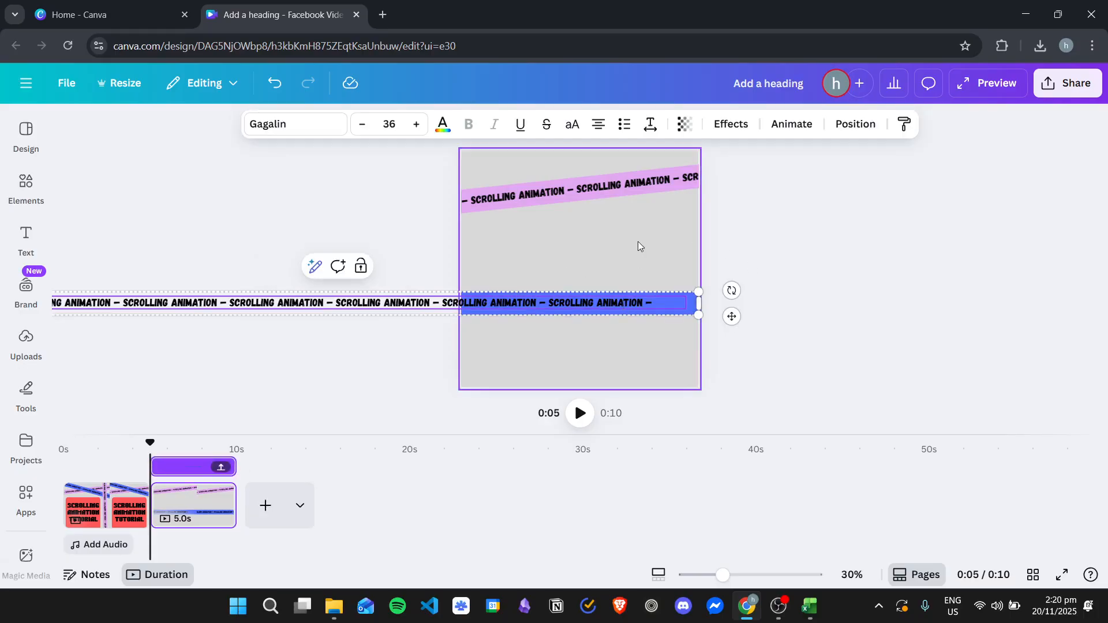
click(788, 127)
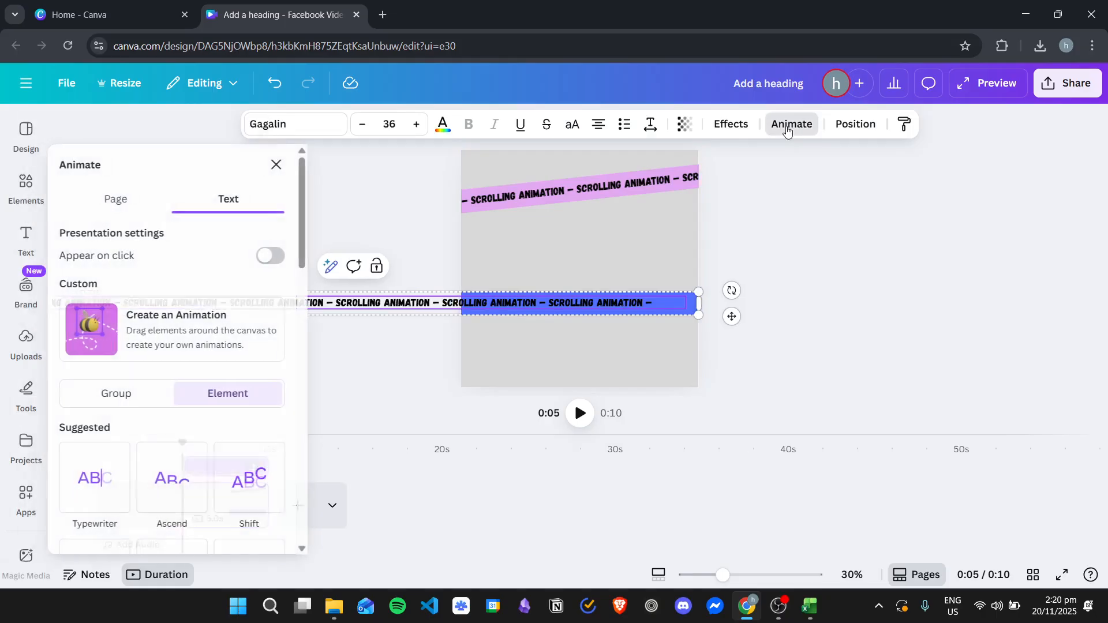
click(203, 345)
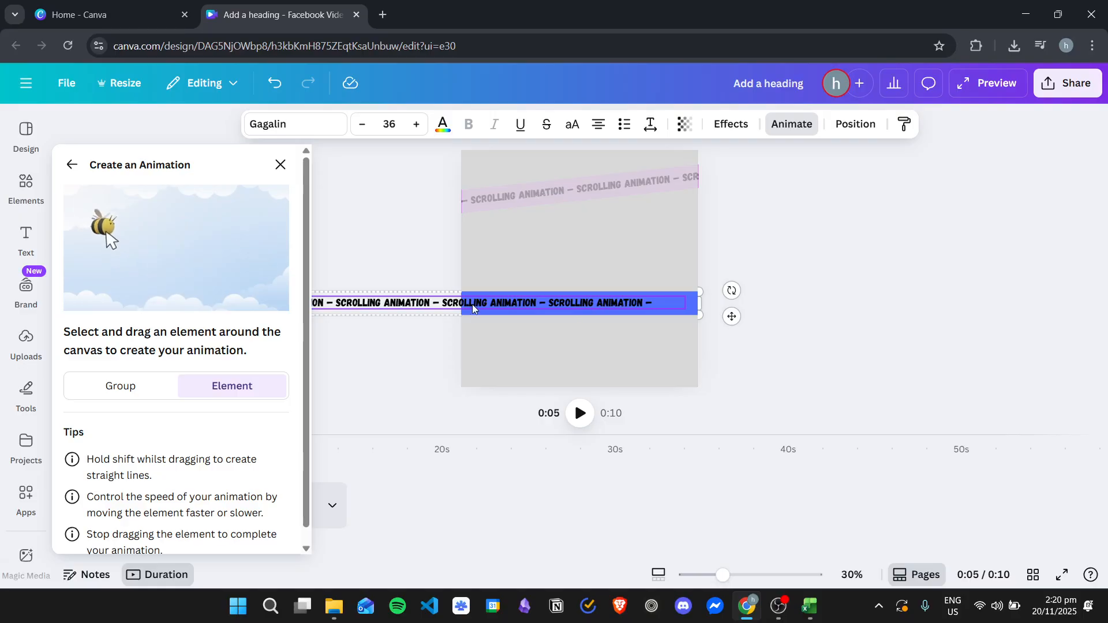
Step: Try rightward motion paths for the blue band's text, replacing the first one, with the Smooth and Steady movement styles
drag(475, 304, 669, 299)
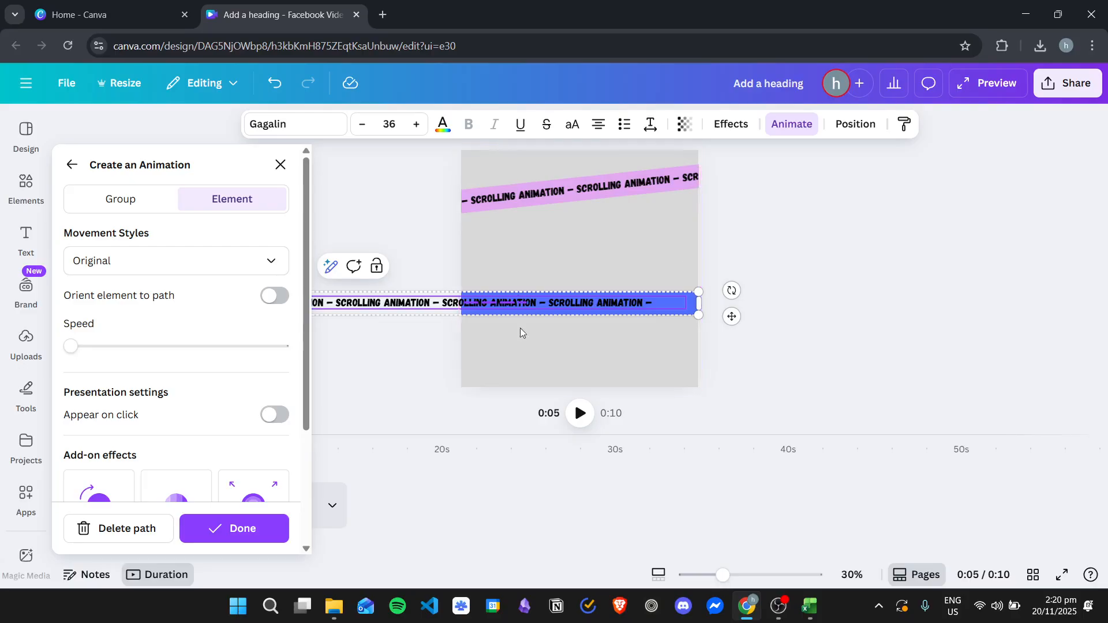
click(127, 528)
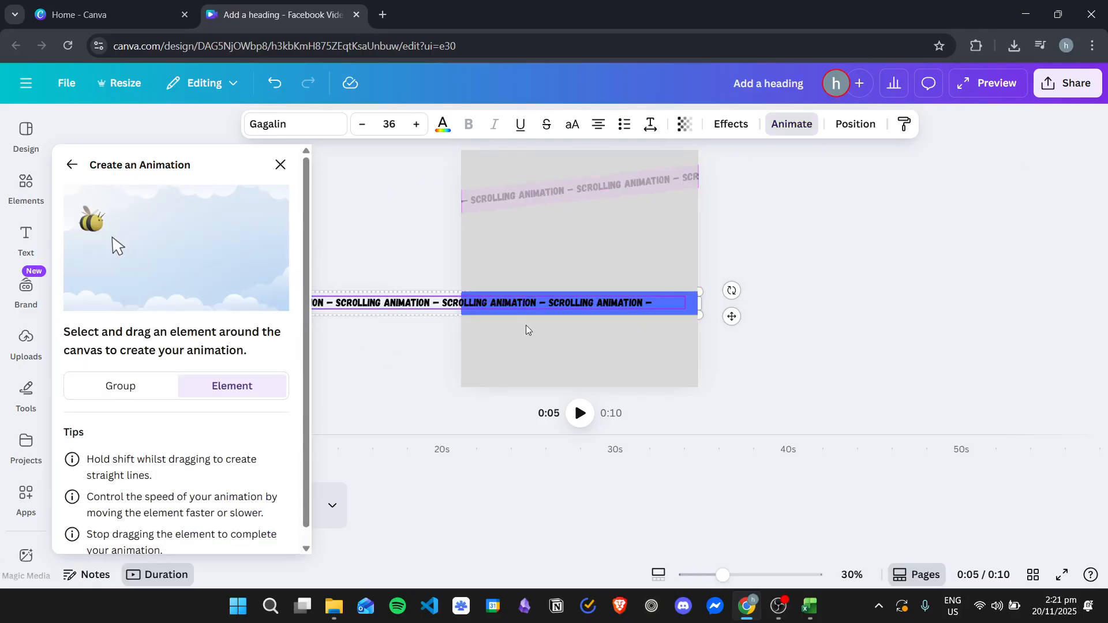
drag(482, 302, 940, 304)
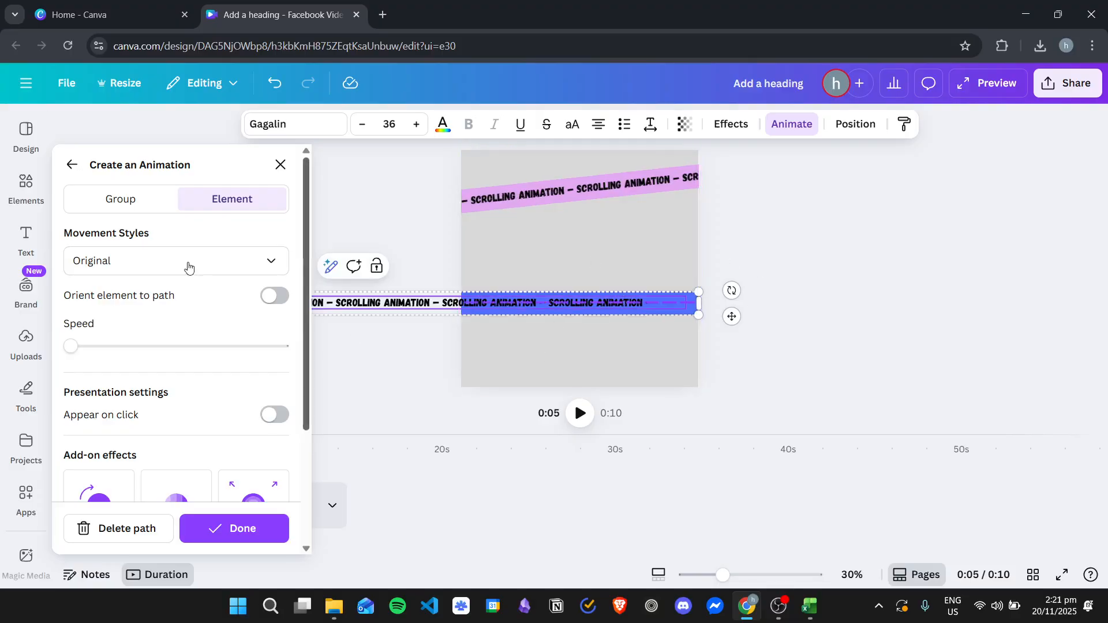
click(123, 254)
click(140, 332)
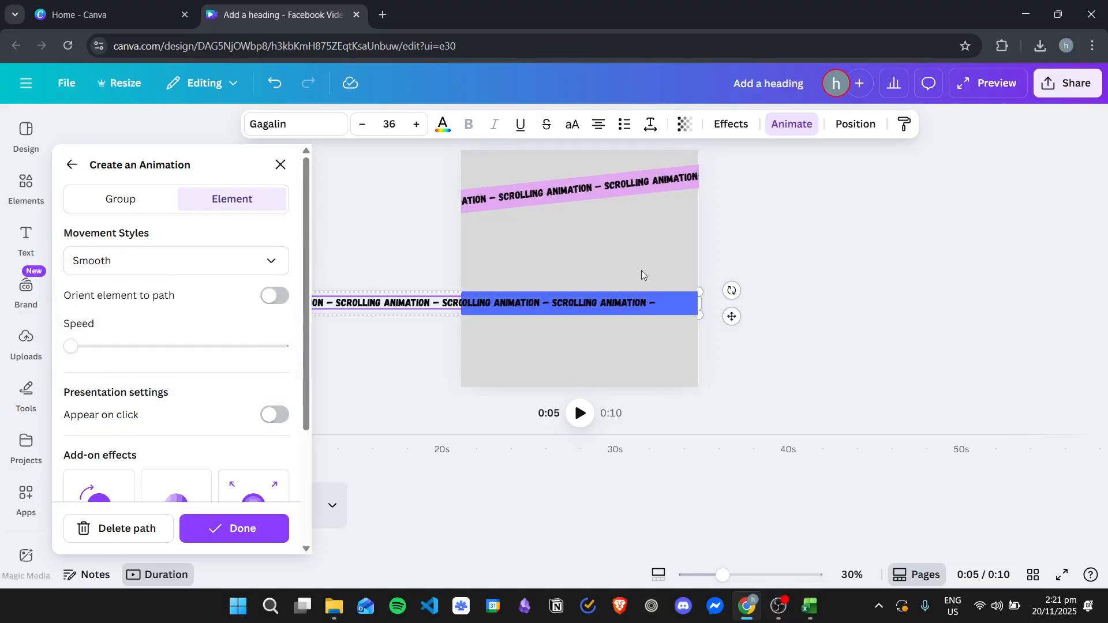
click(153, 261)
click(168, 362)
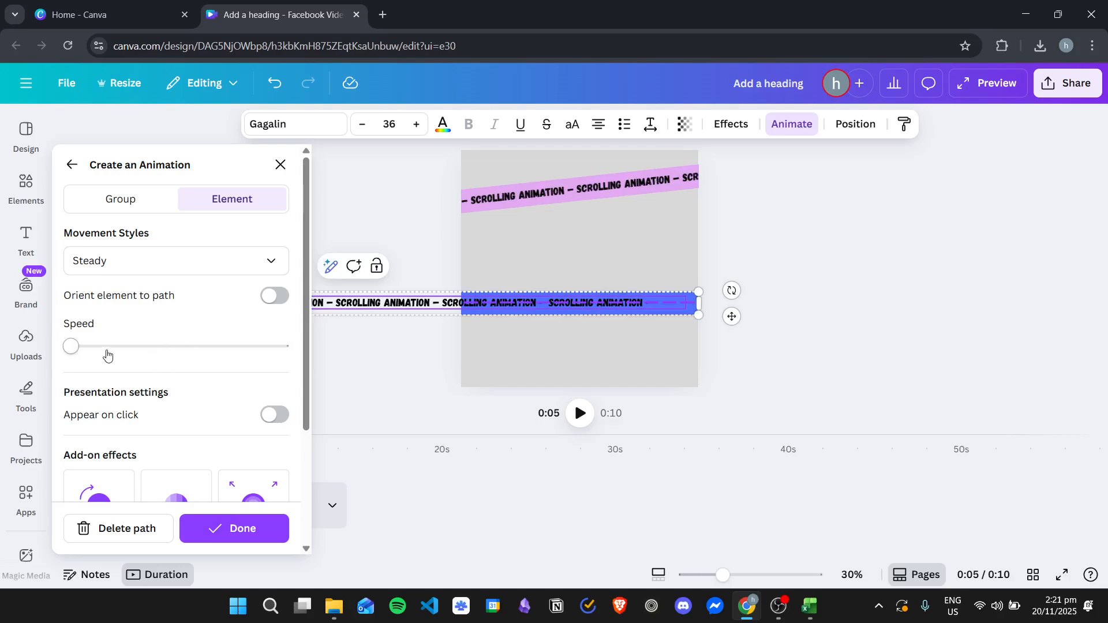
Step: Try a faster speed for the text's motion path, return it to the slowest, and delete the path
drag(152, 346, 166, 346)
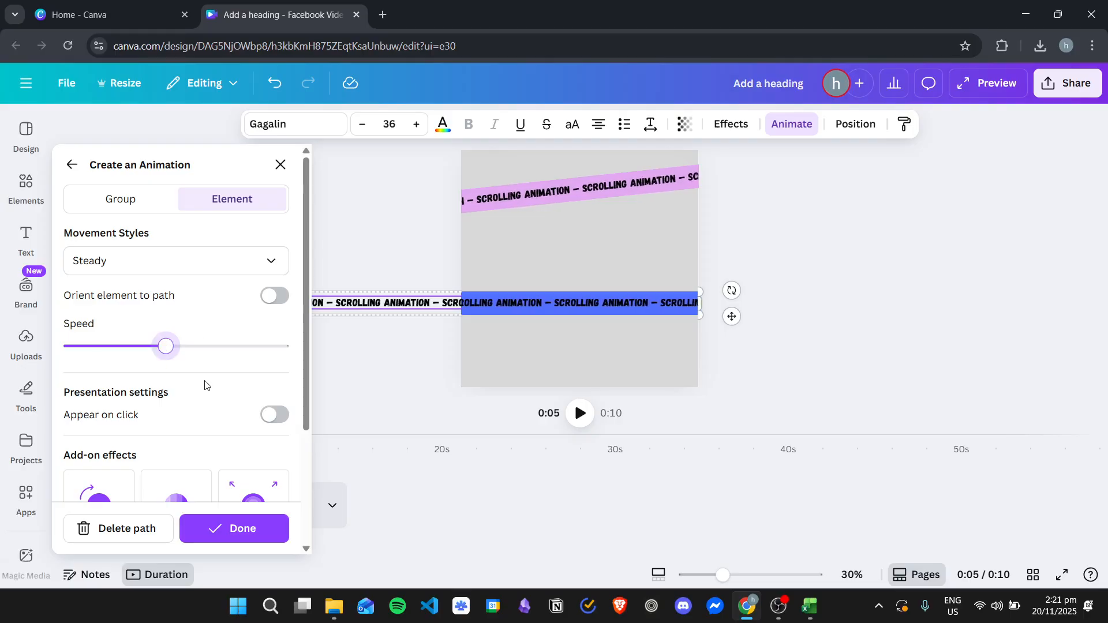
drag(165, 346, 44, 359)
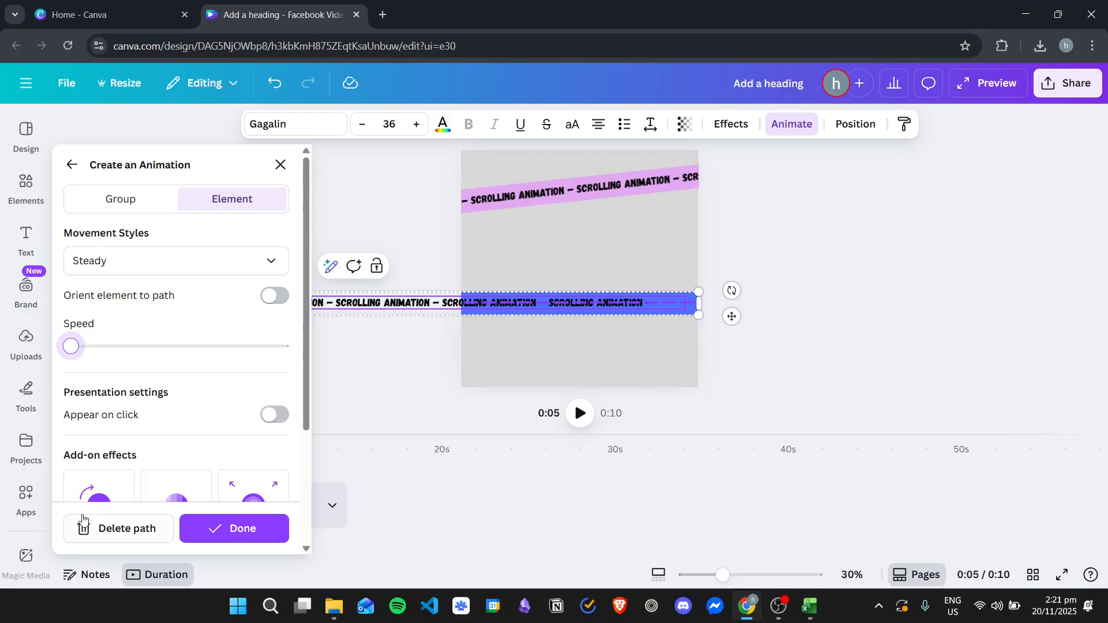
click(142, 528)
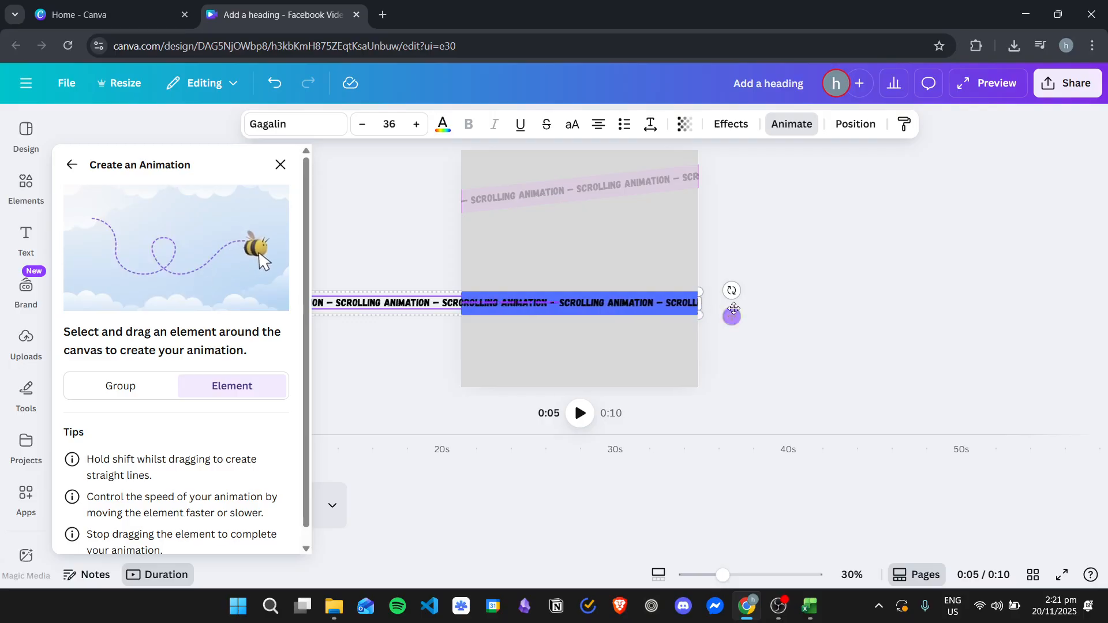
Step: Record a straight rightward motion path for the blue band's text, set its movement style to Steady and finish the animation
drag(790, 308, 801, 307)
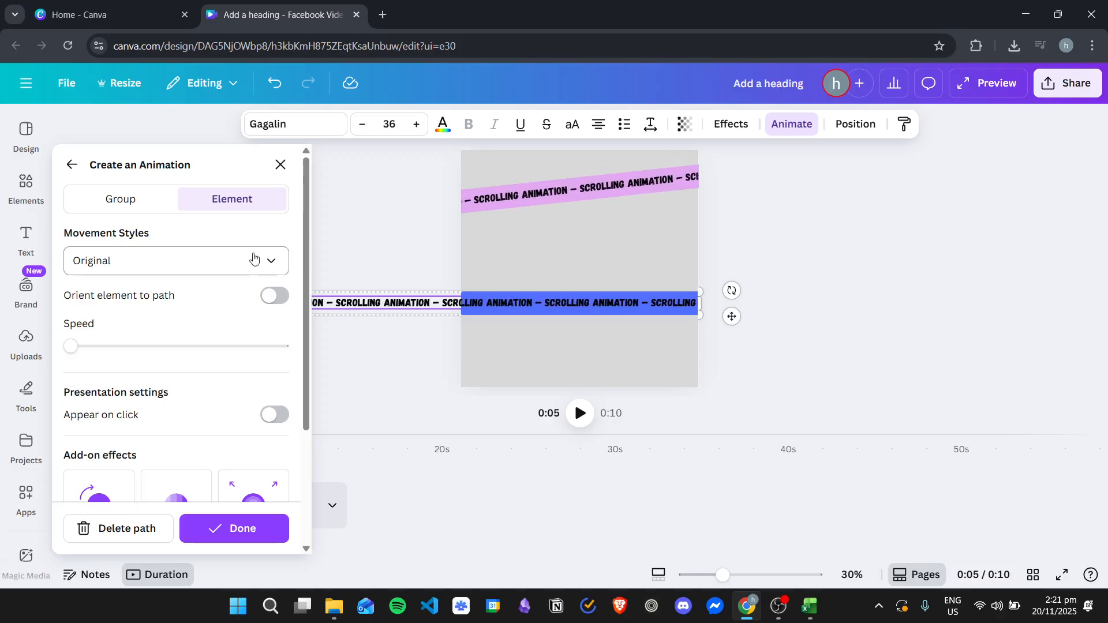
click(231, 263)
click(172, 365)
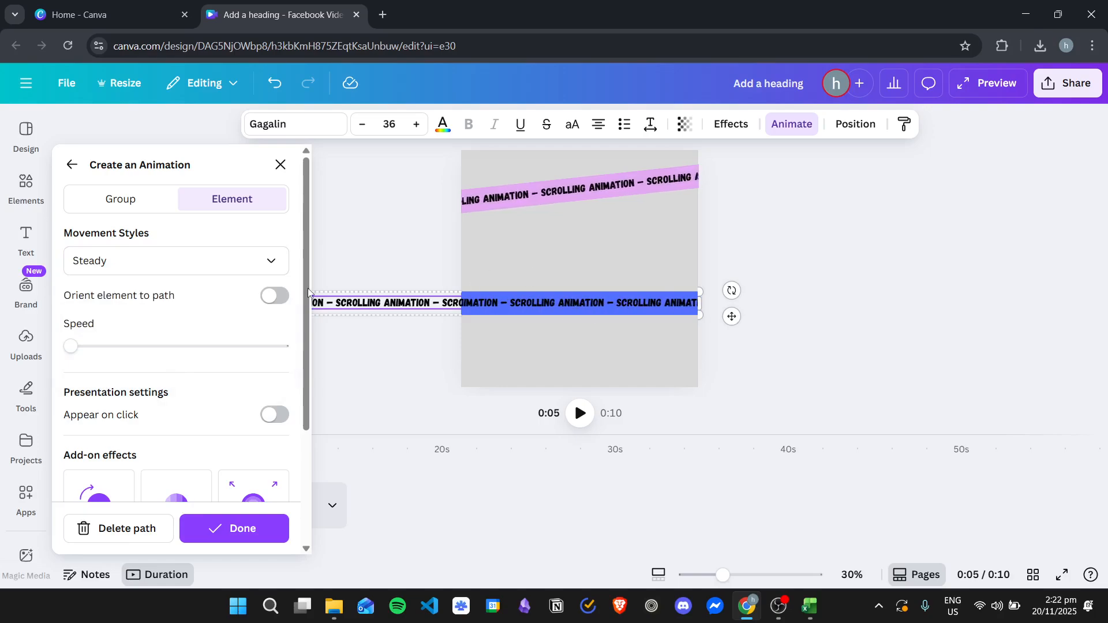
scroll(175, 380, down, 5)
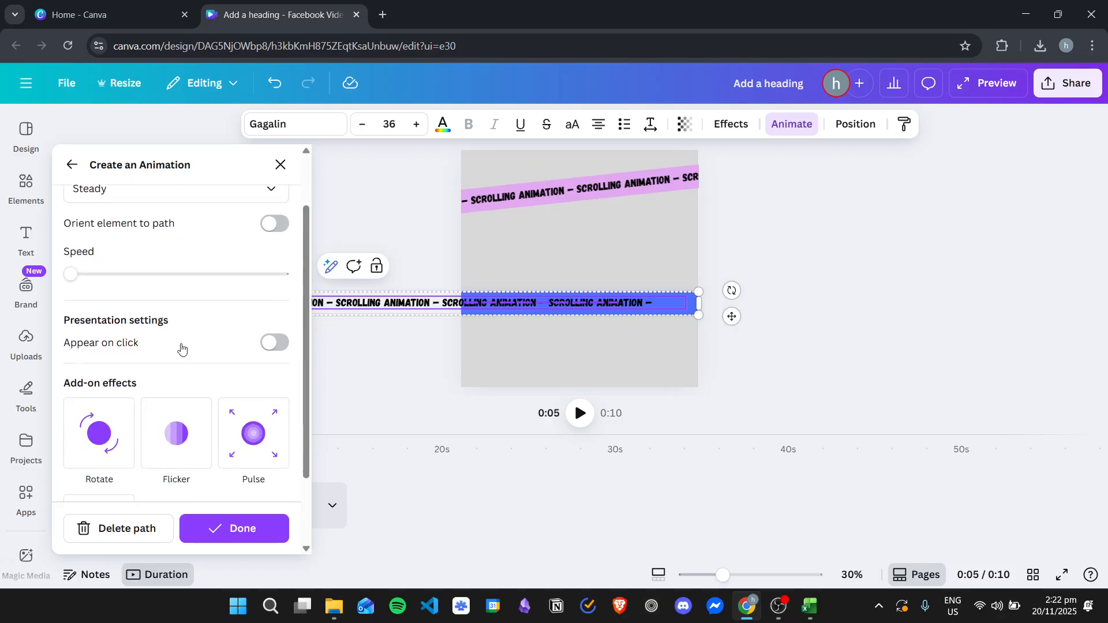
click(246, 530)
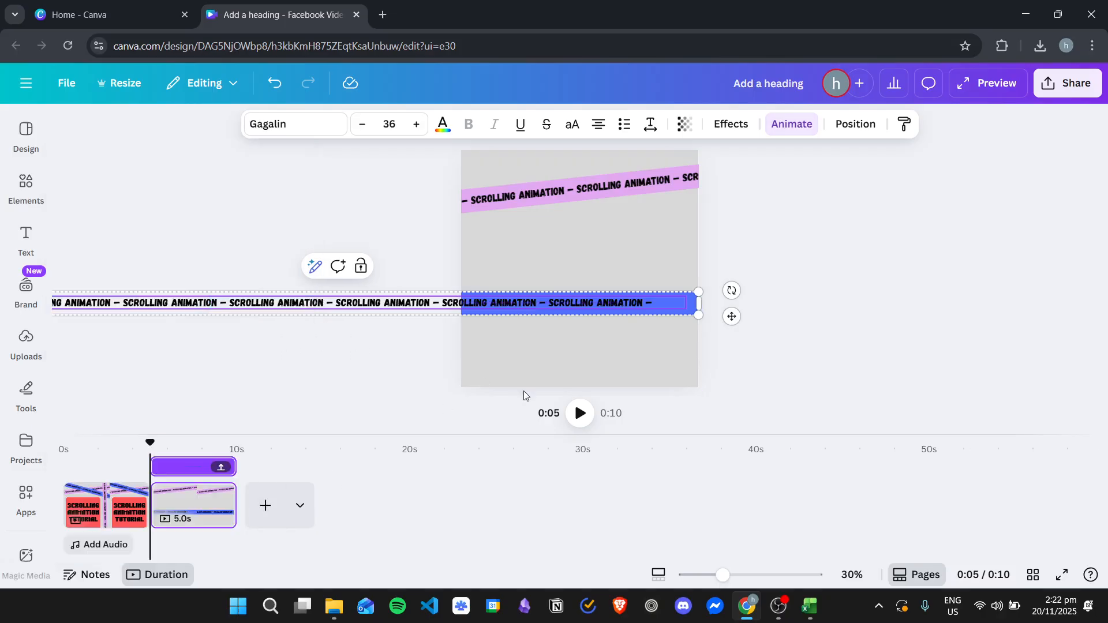
click(955, 274)
Step: Preview the video, replaying the second page's scrolling bands, and return to the first page in the editor
click(987, 84)
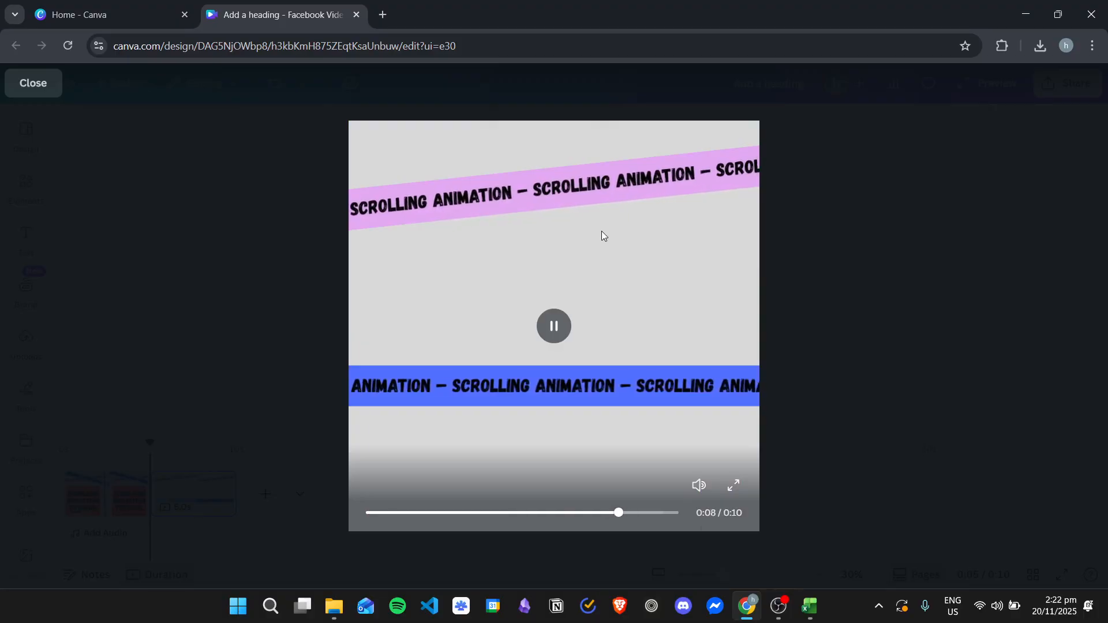
click(621, 514)
click(599, 513)
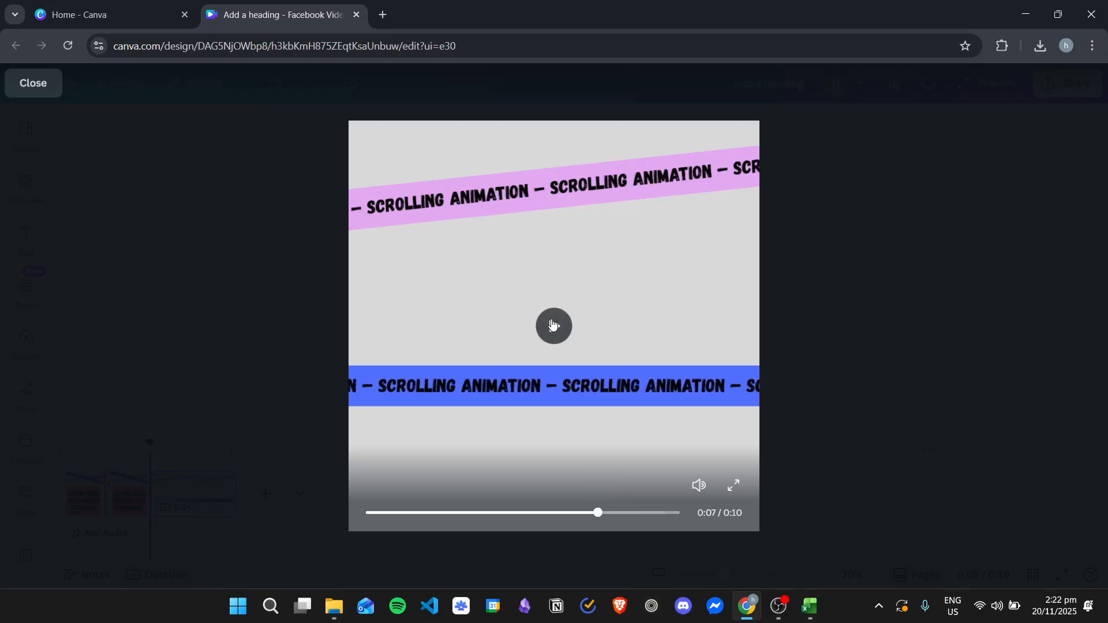
click(552, 325)
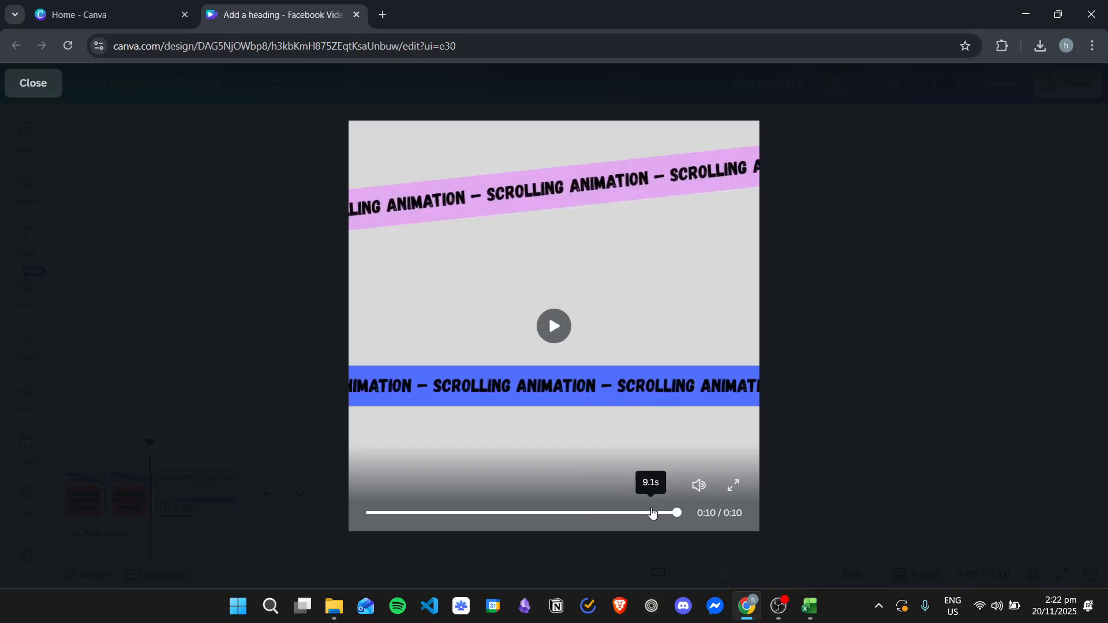
drag(653, 513, 576, 513)
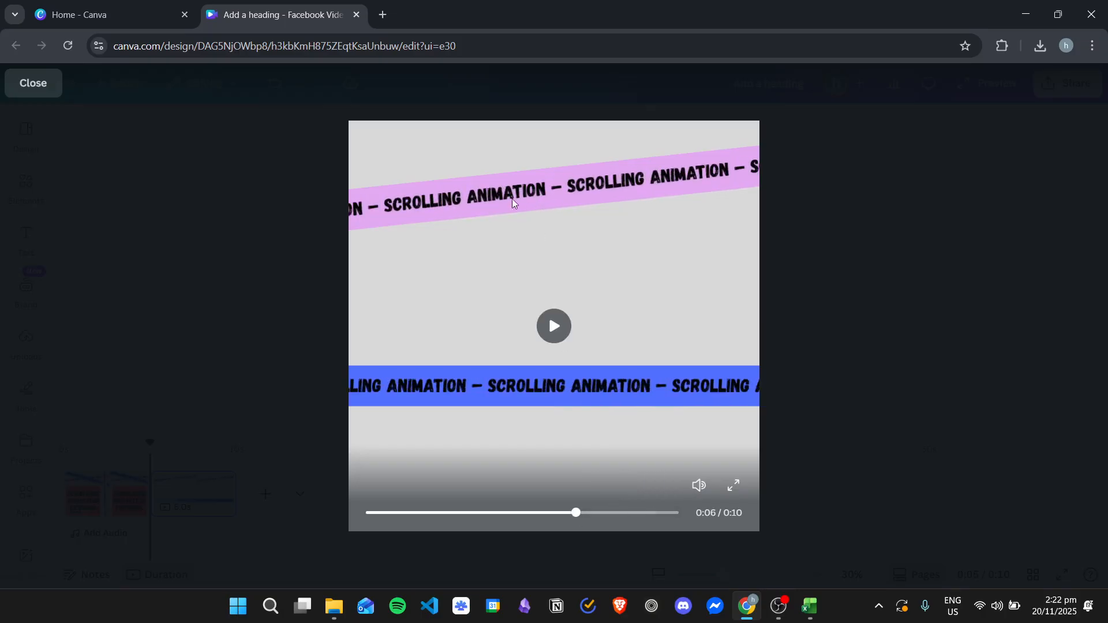
click(547, 324)
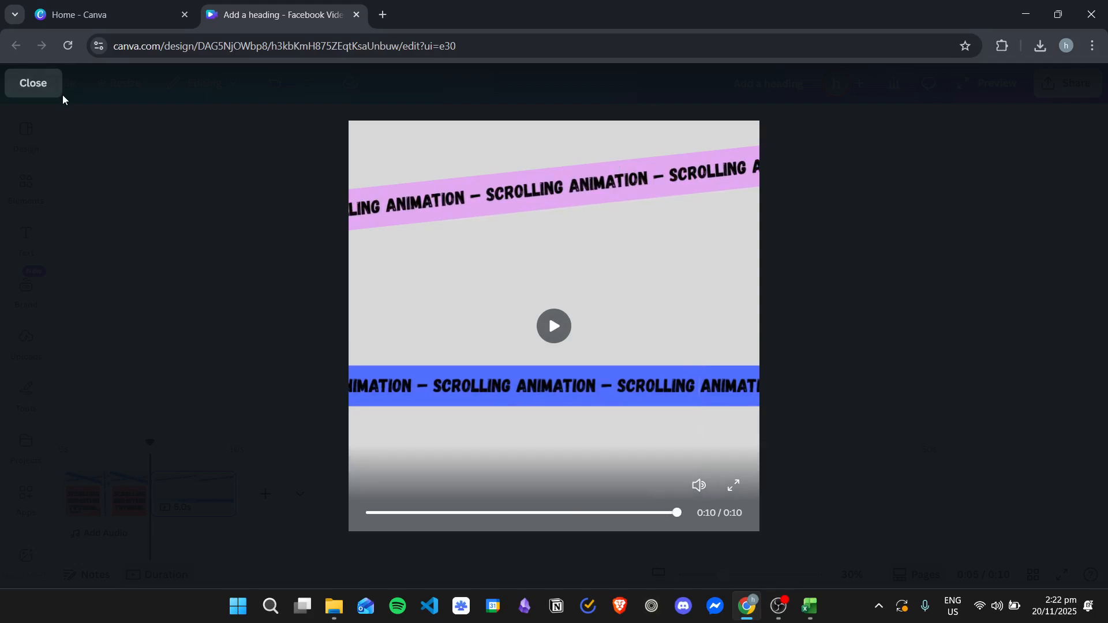
click(42, 94)
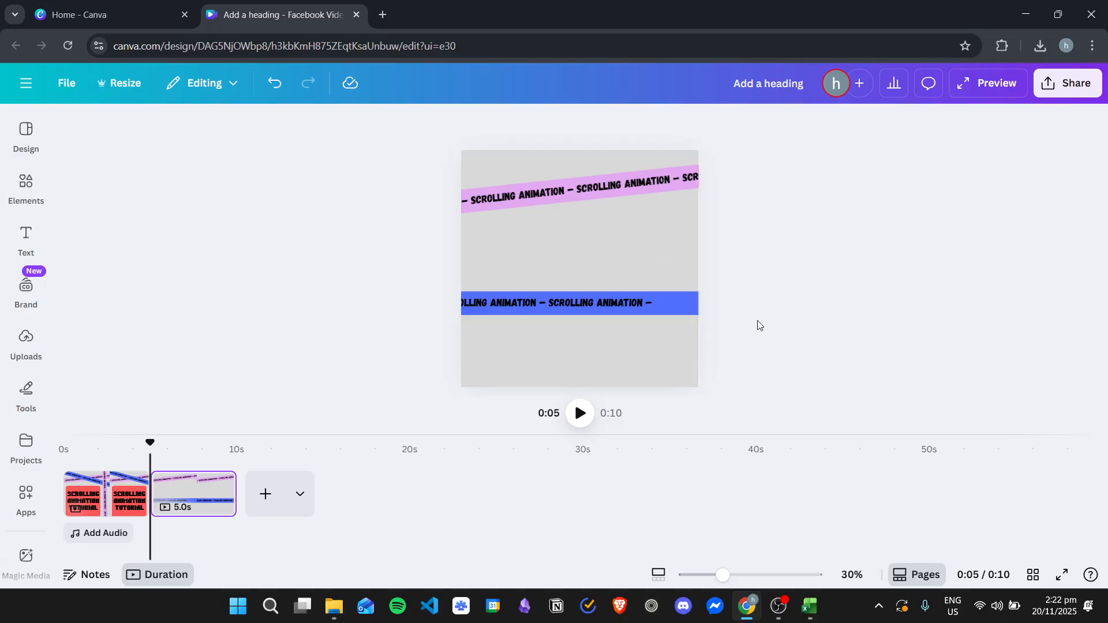
click(112, 501)
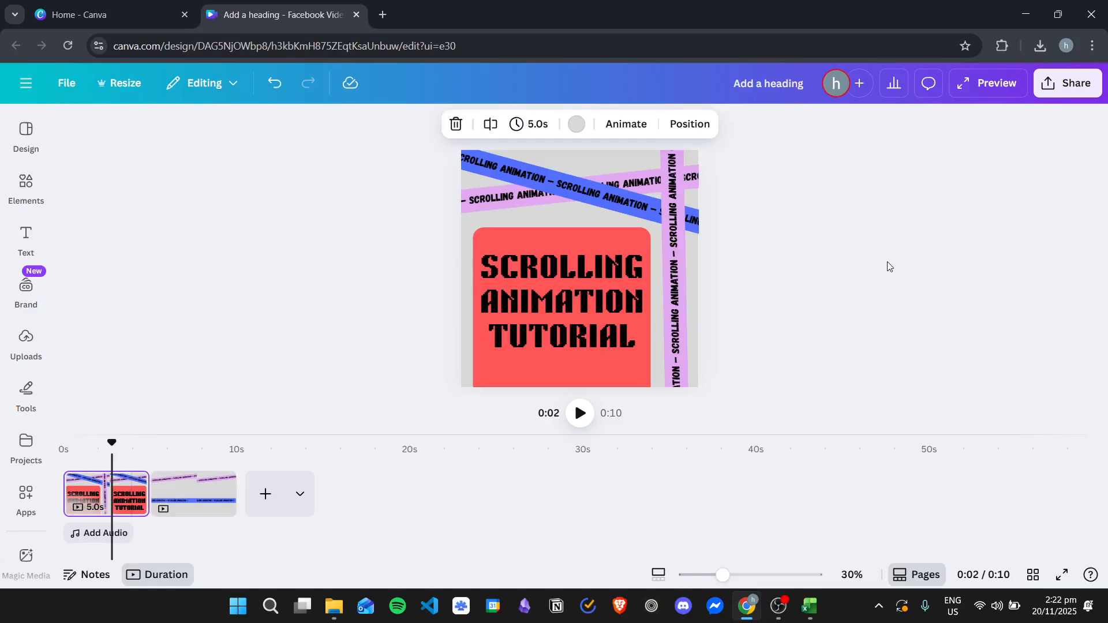